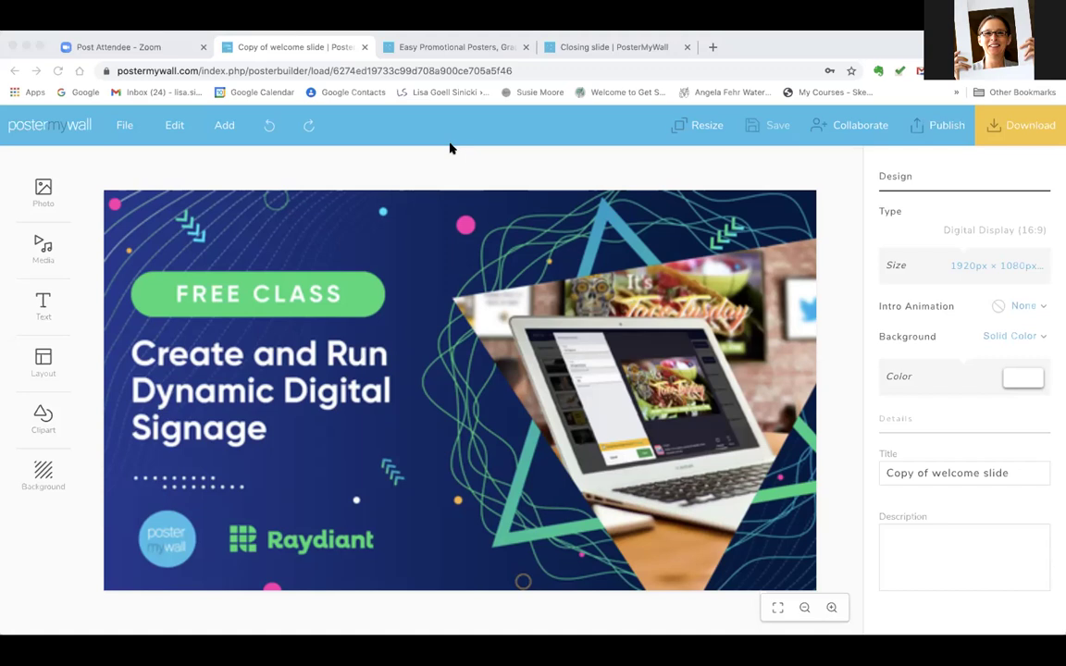
Step: Switch to the site's homepage and open the design template gallery
click(448, 49)
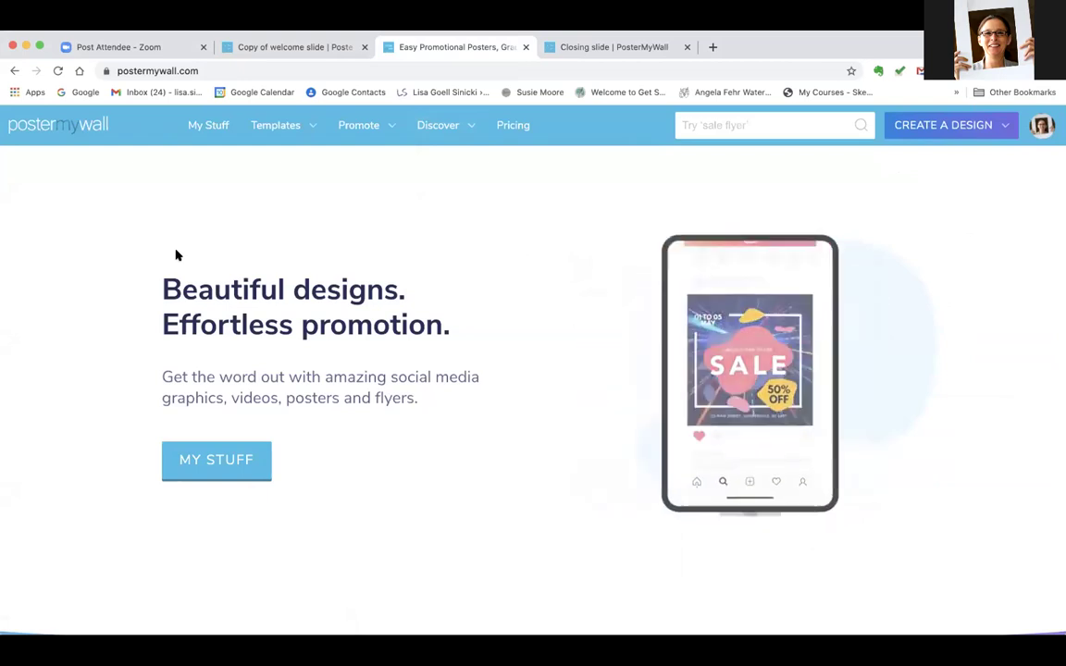
mouse_move(941, 123)
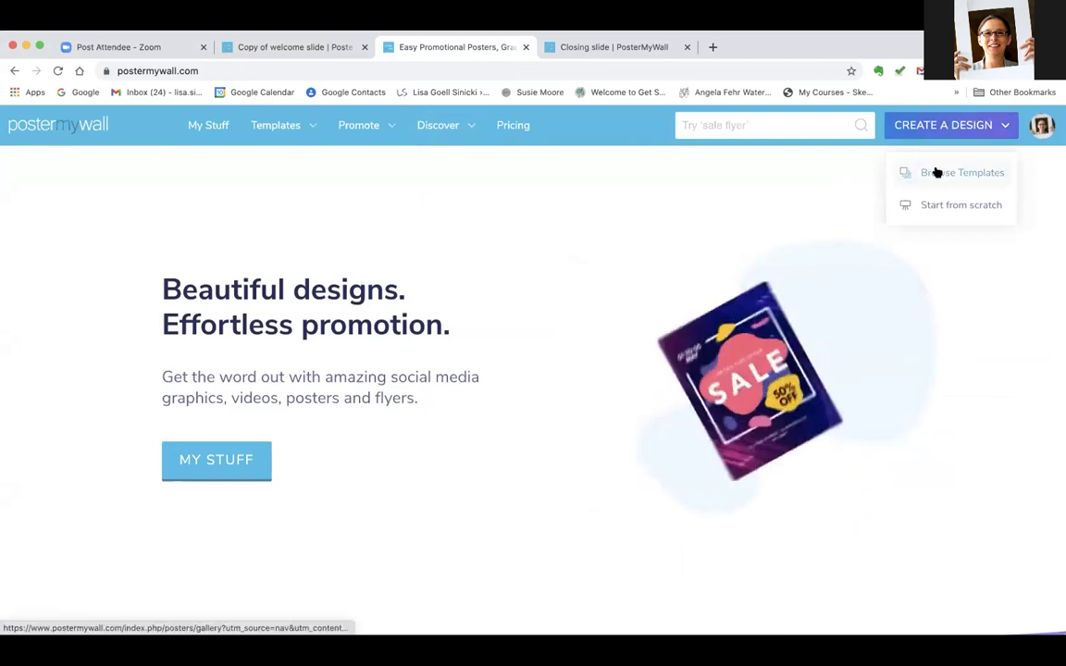
click(936, 172)
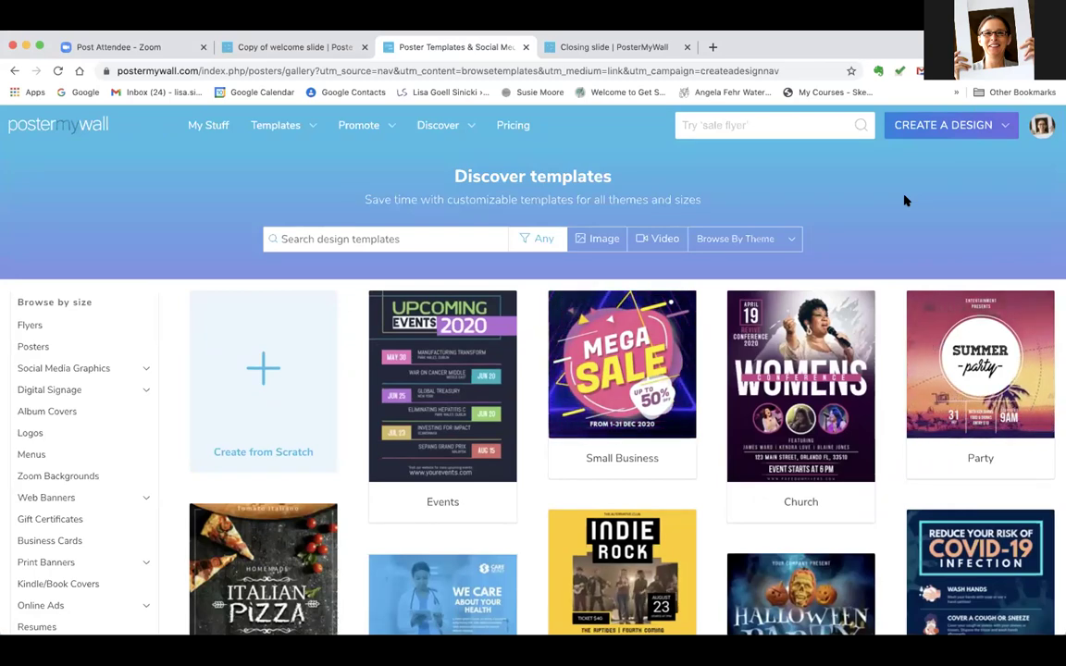
Step: Look through the template gallery to examine its design categories and the list of available sizes
scroll(906, 201, down, 5)
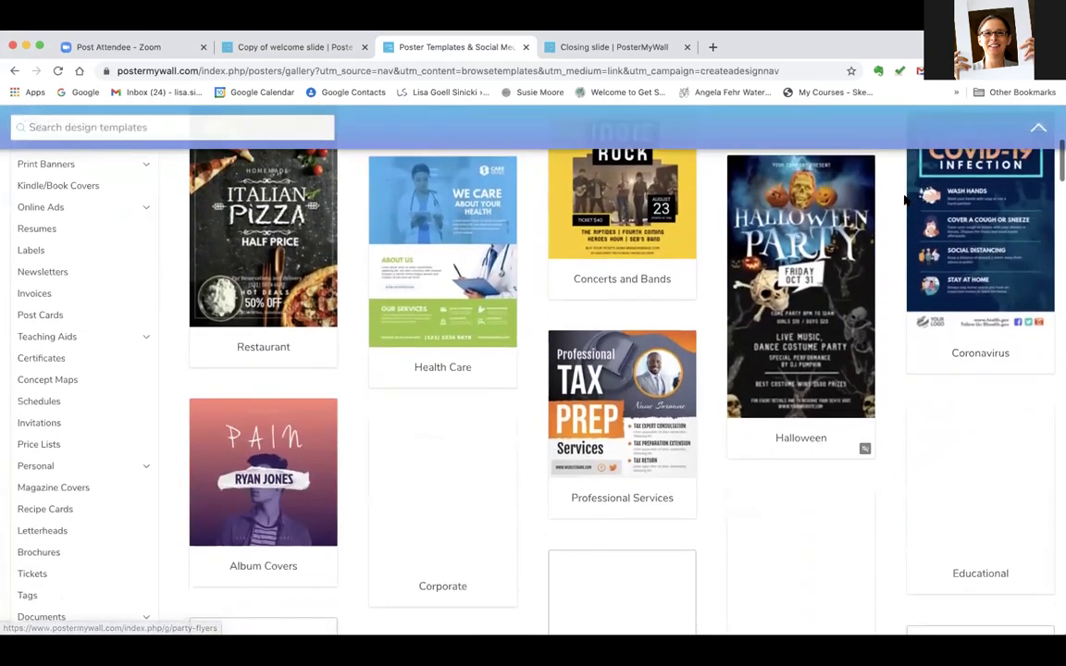
scroll(906, 201, down, 1)
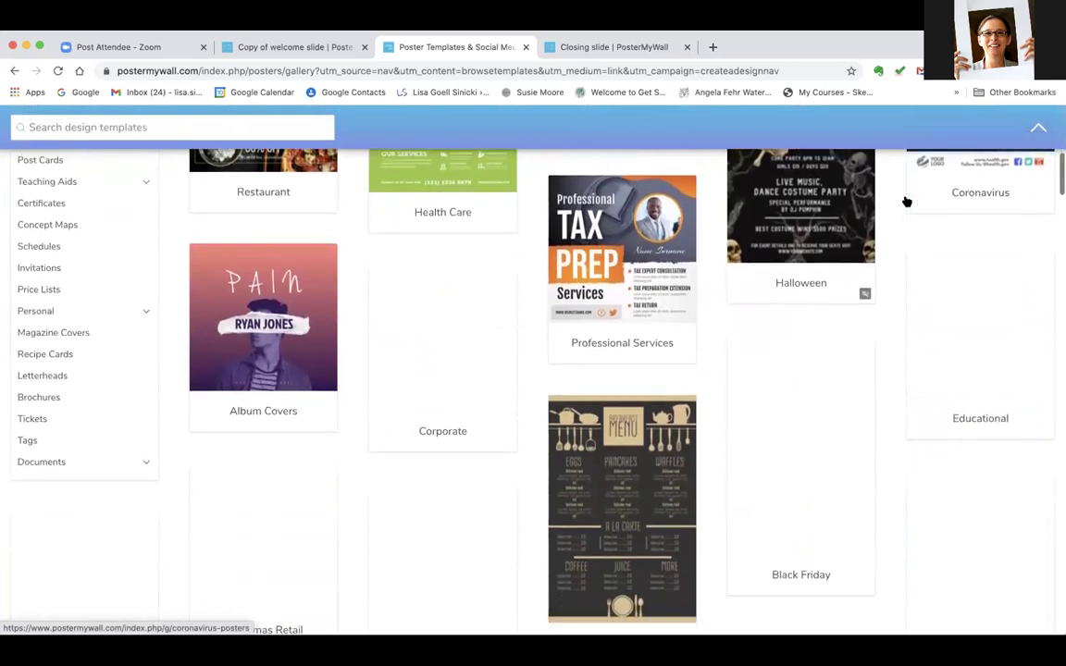
scroll(906, 201, down, 3)
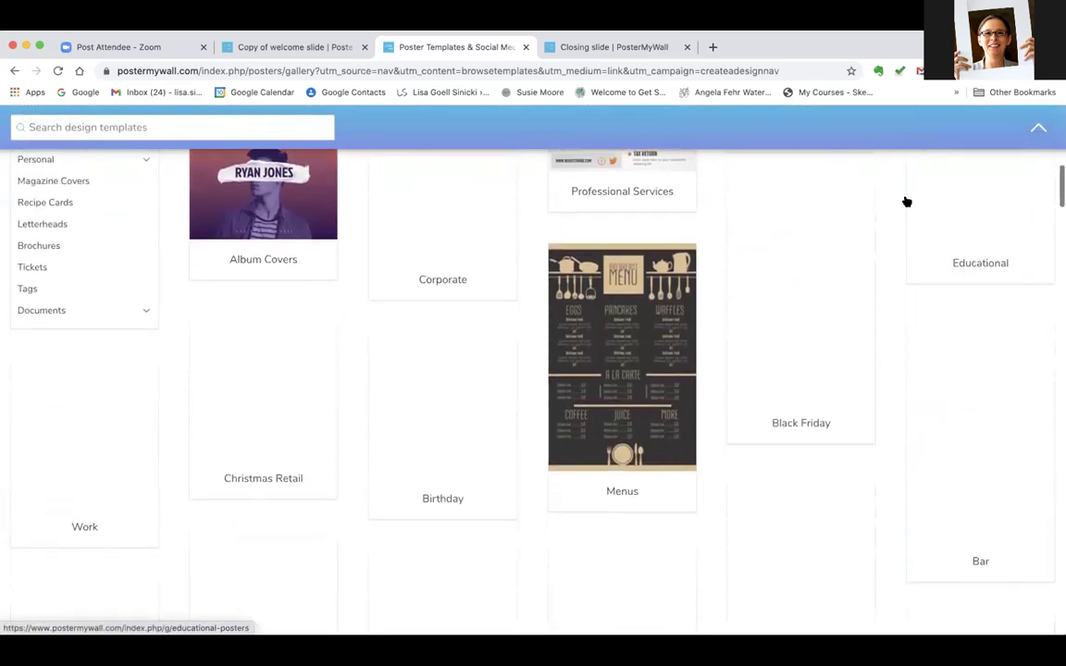
scroll(906, 201, up, 3)
scroll(905, 200, up, 4)
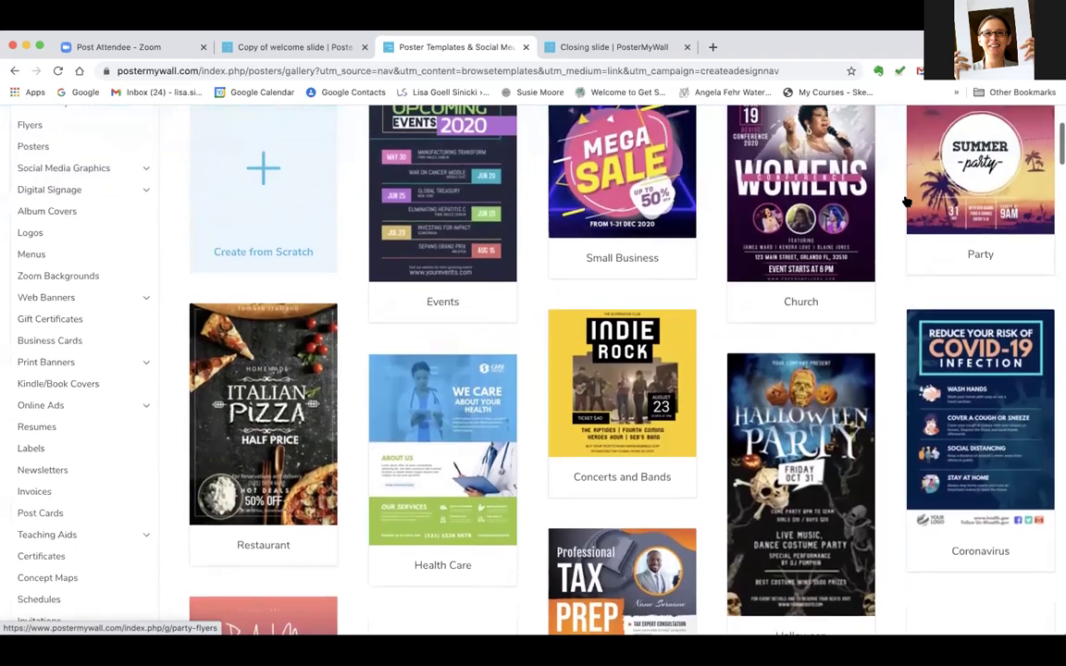
scroll(906, 201, down, 3)
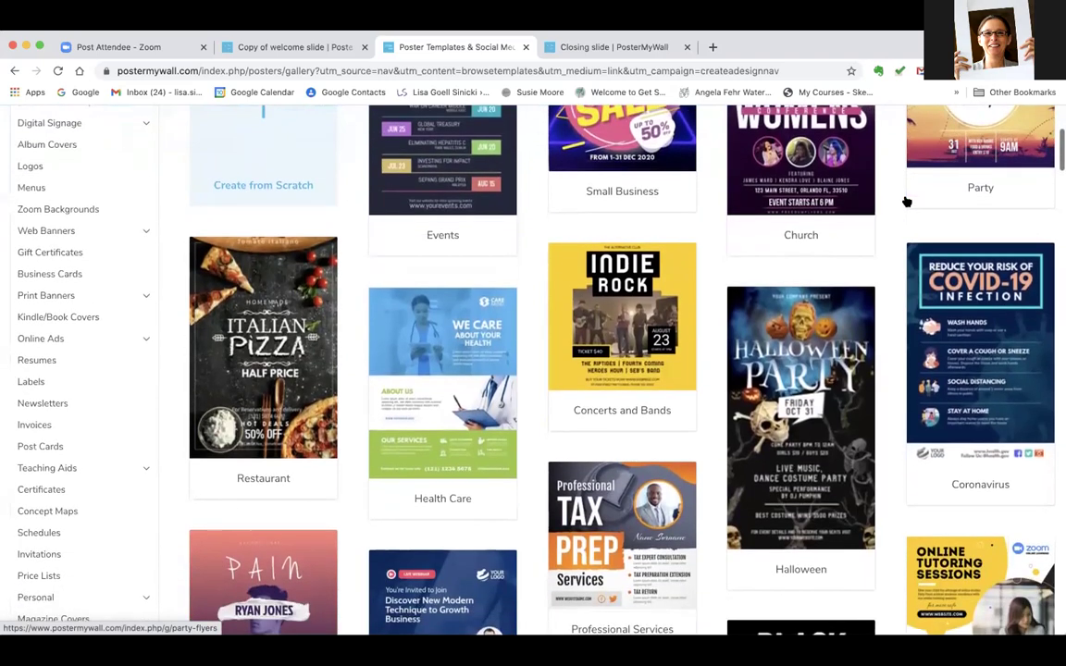
scroll(905, 200, down, 12)
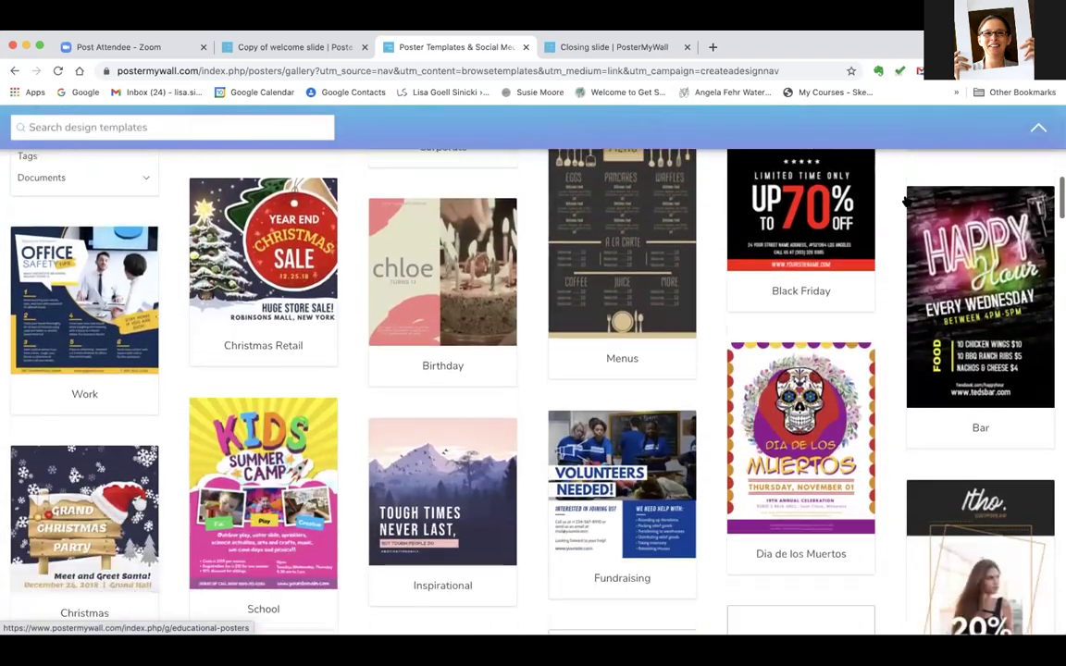
scroll(906, 200, down, 2)
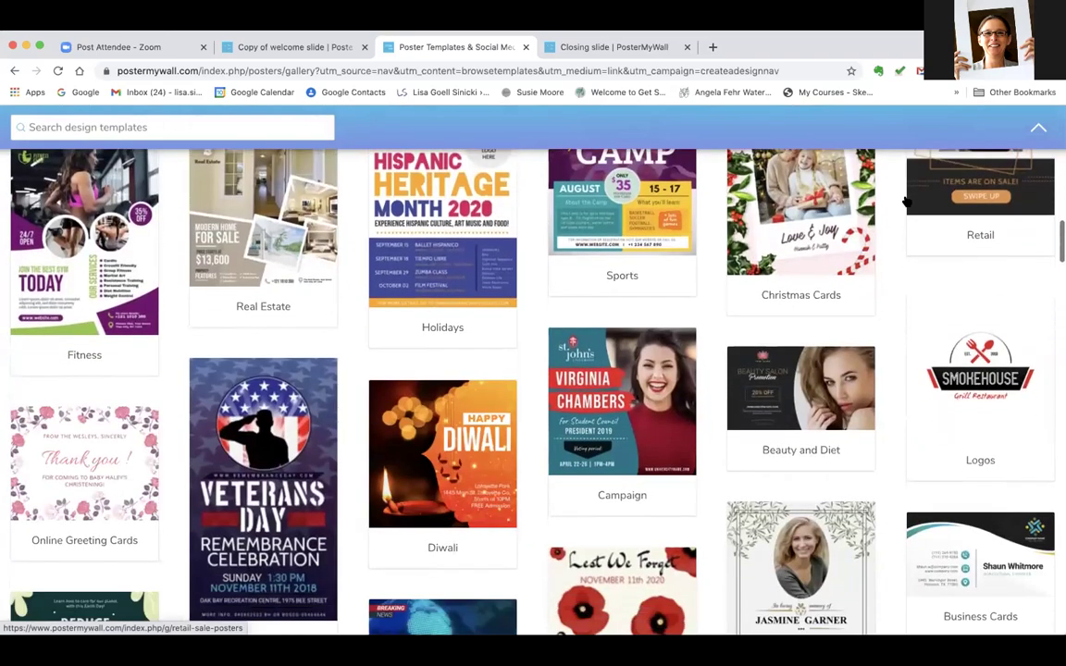
scroll(906, 201, down, 1)
scroll(905, 201, down, 2)
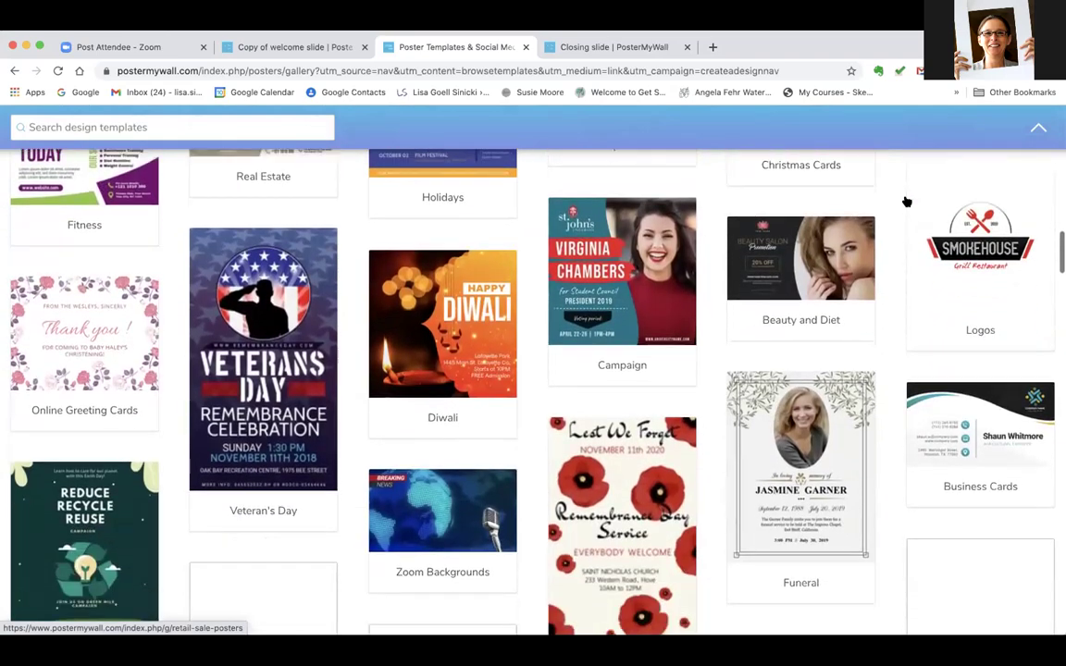
scroll(905, 201, up, 8)
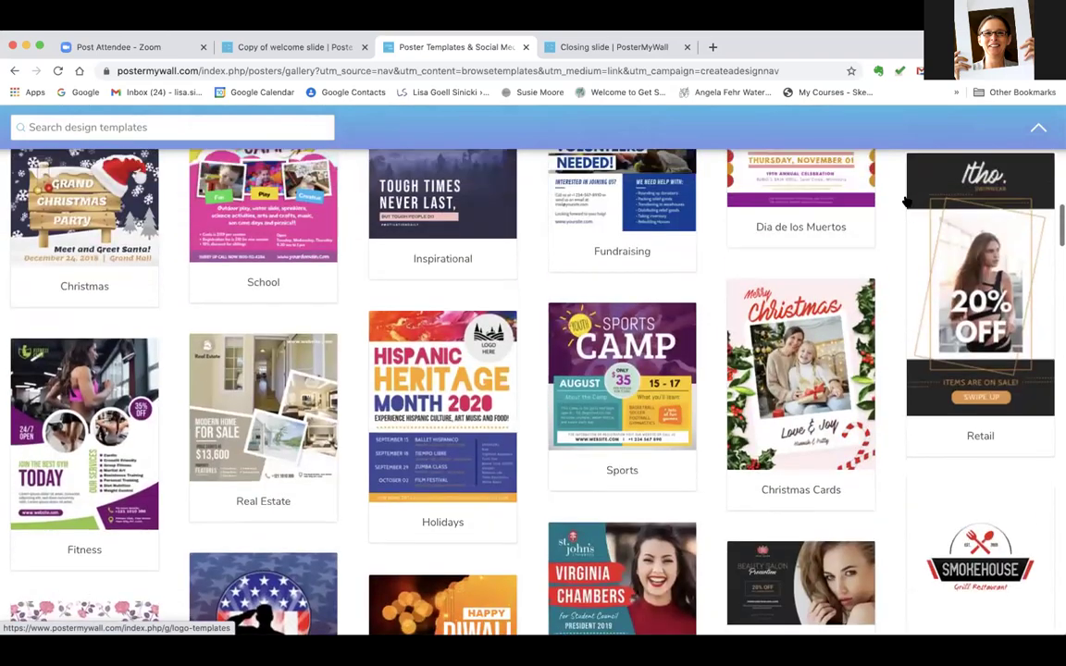
scroll(905, 201, up, 3)
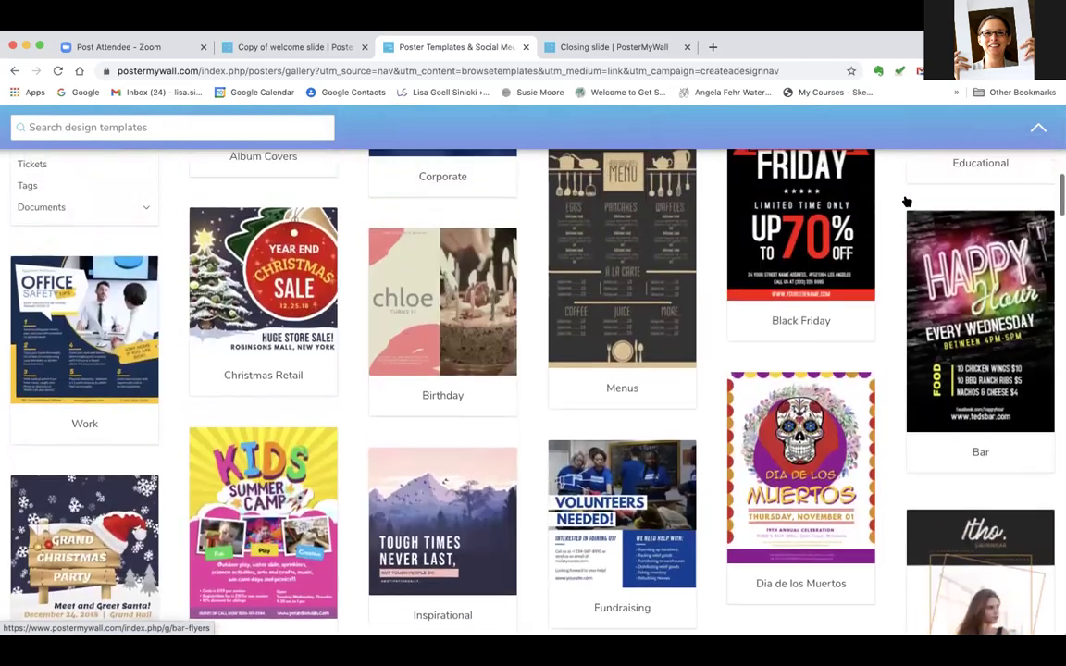
scroll(905, 201, up, 2)
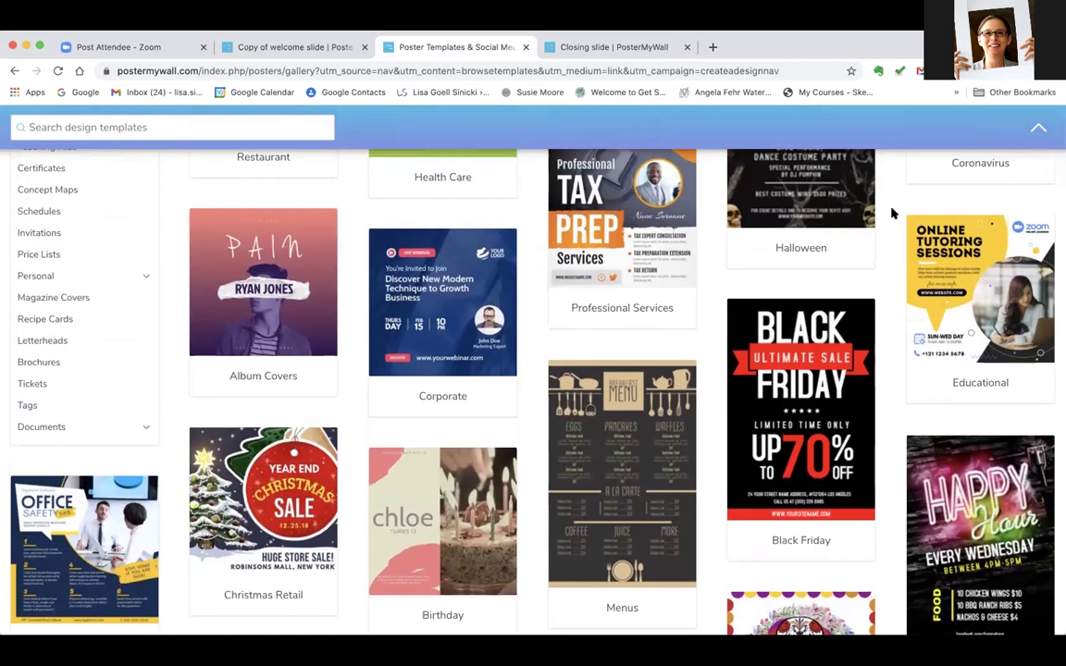
scroll(893, 214, up, 5)
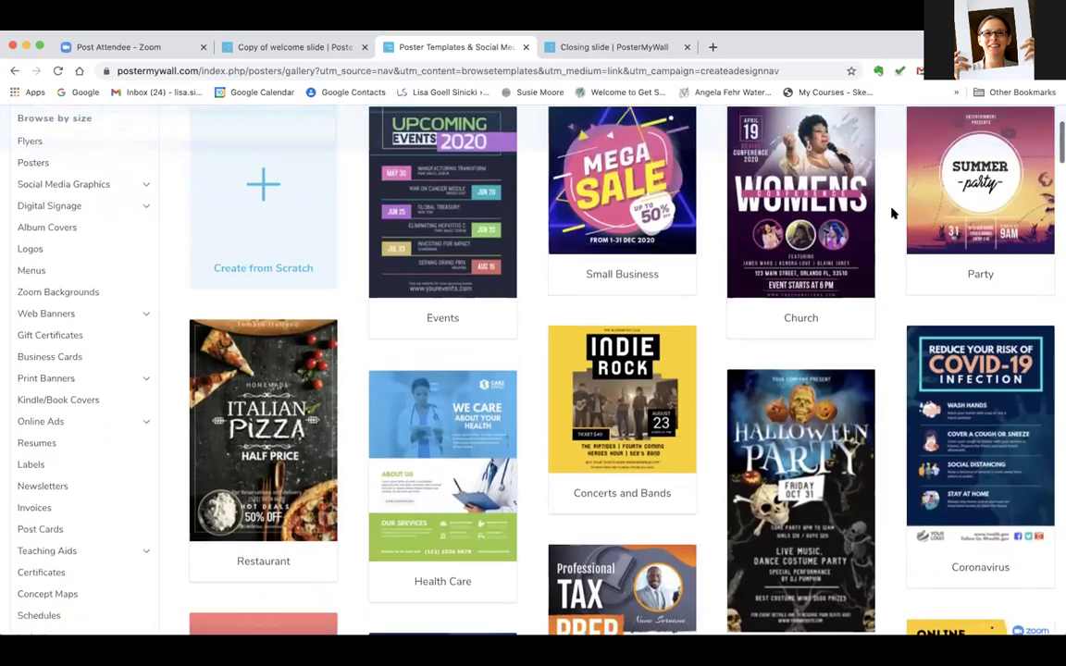
scroll(892, 214, up, 2)
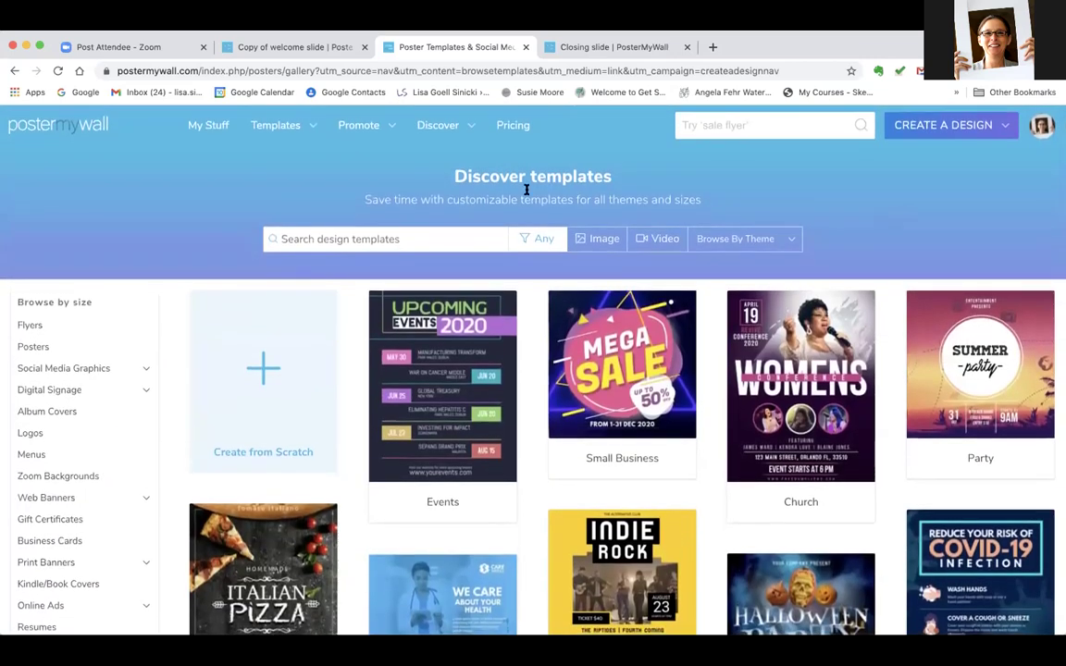
Step: Search the design templates for "taco tuesday" and look through the matching designs
click(286, 240)
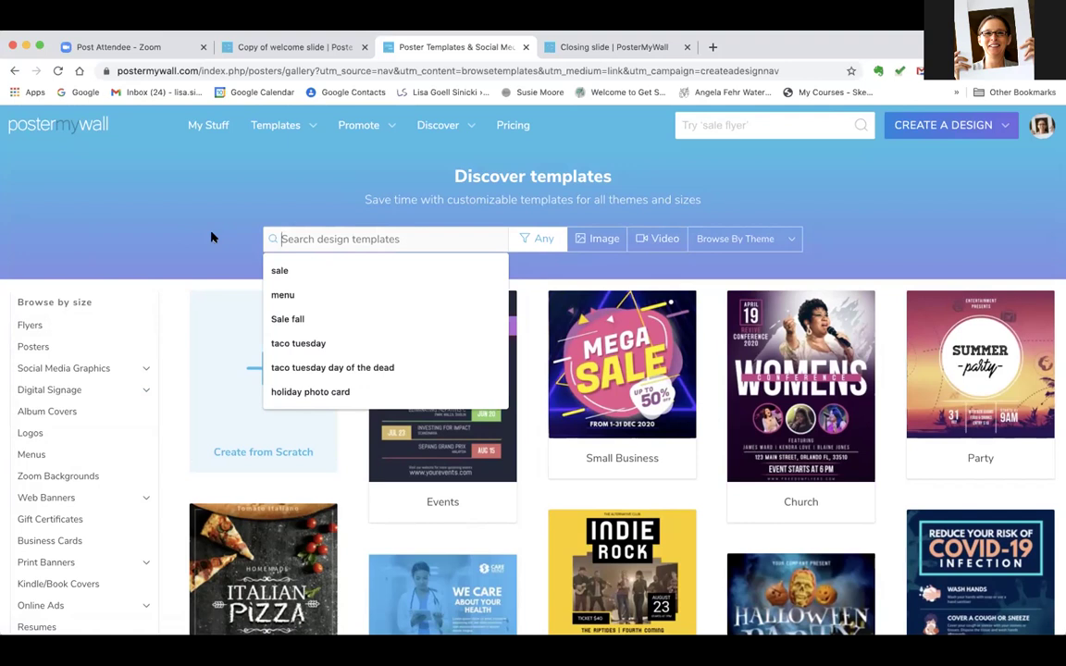
text(ta)
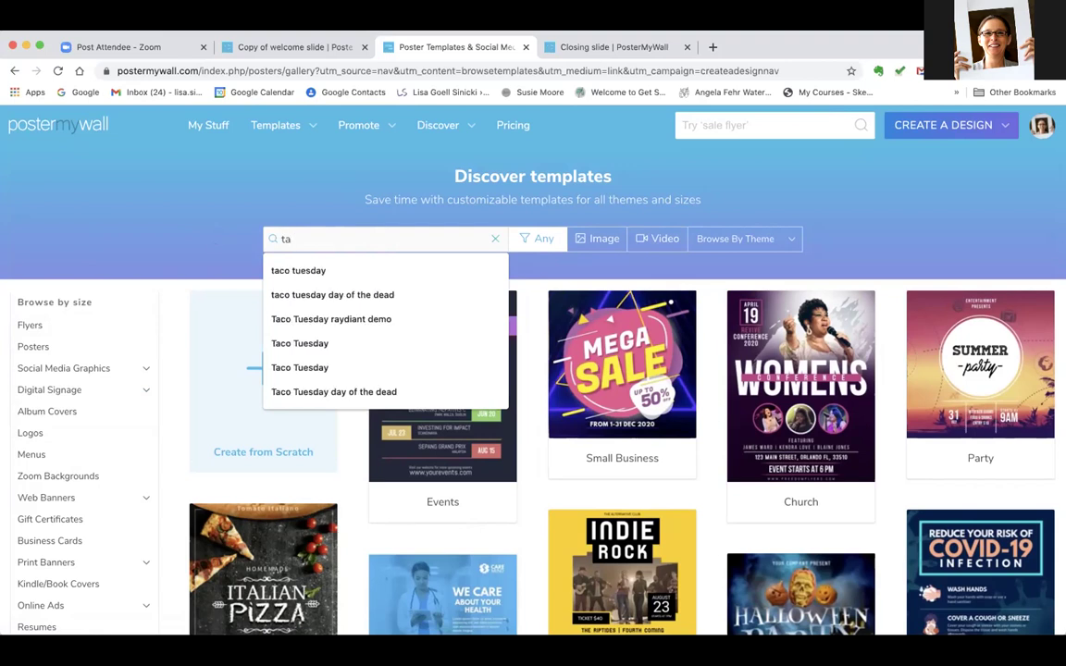
click(286, 271)
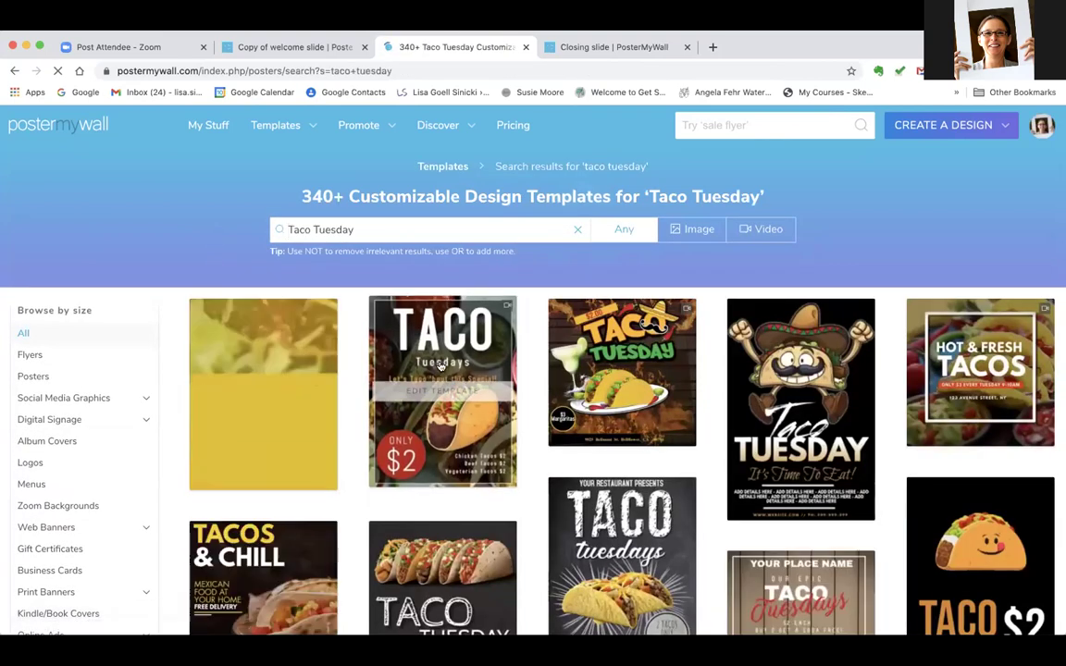
scroll(441, 368, down, 3)
scroll(441, 367, down, 15)
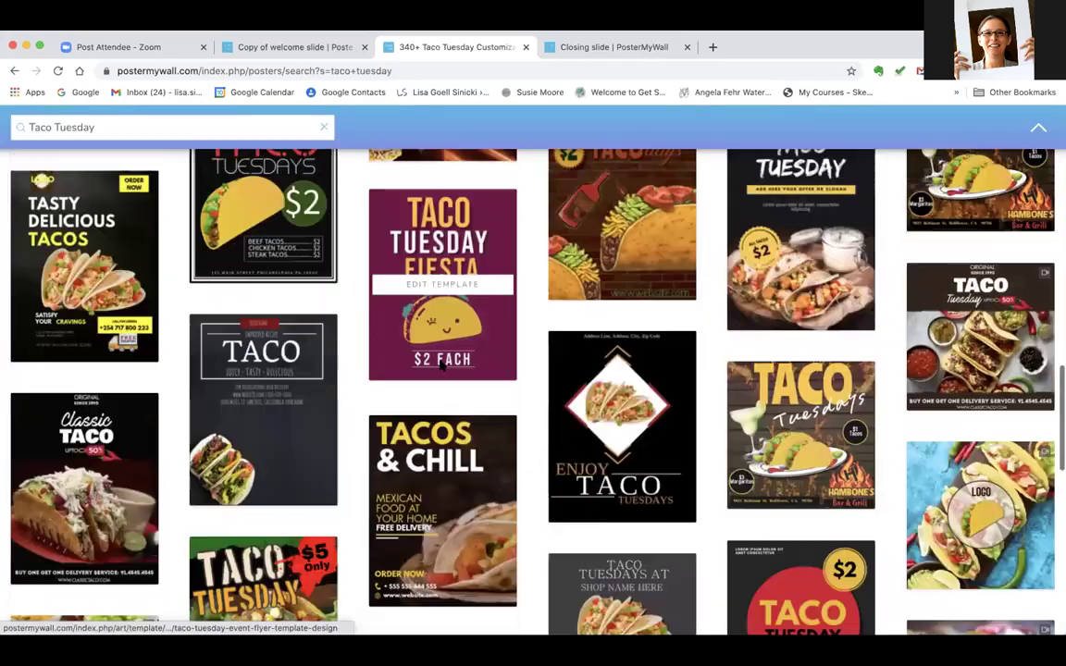
scroll(441, 367, down, 15)
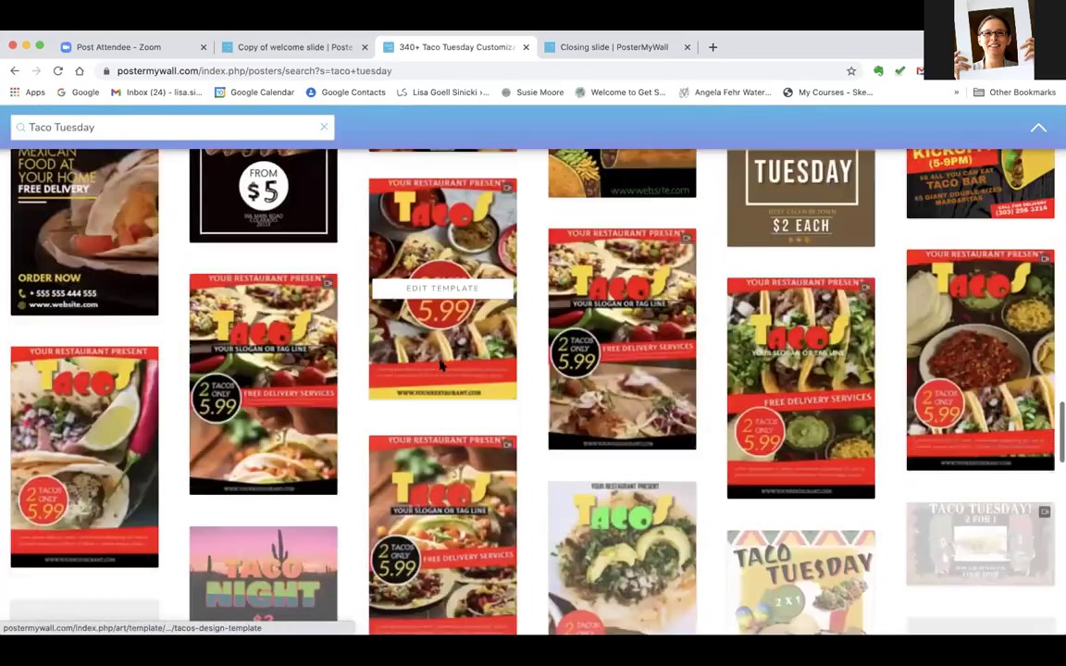
scroll(442, 368, down, 15)
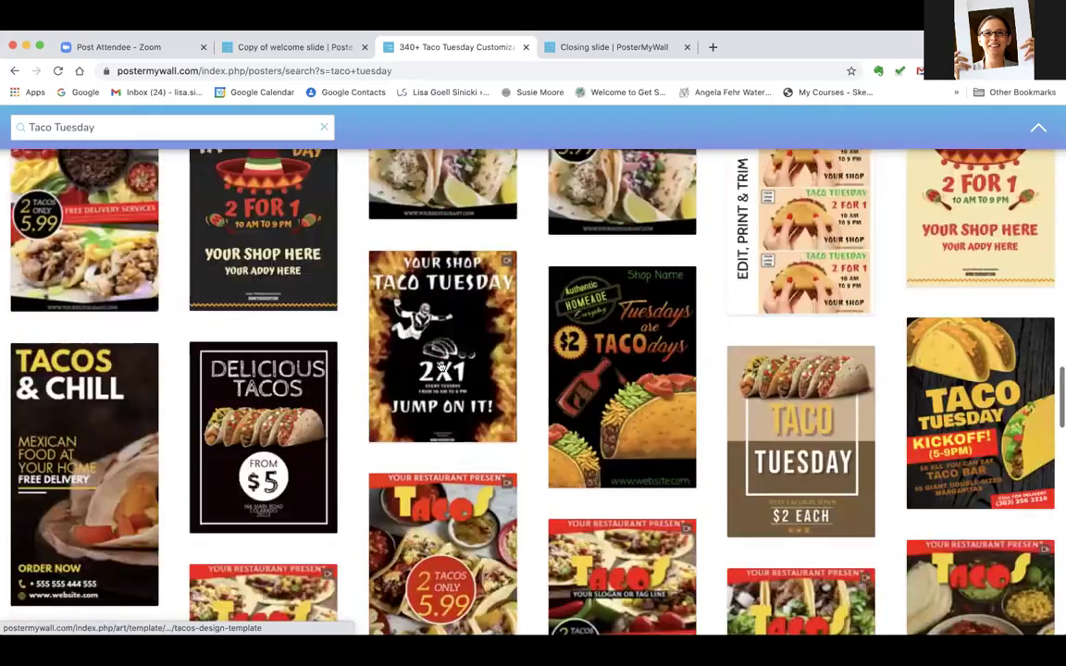
scroll(442, 368, down, 10)
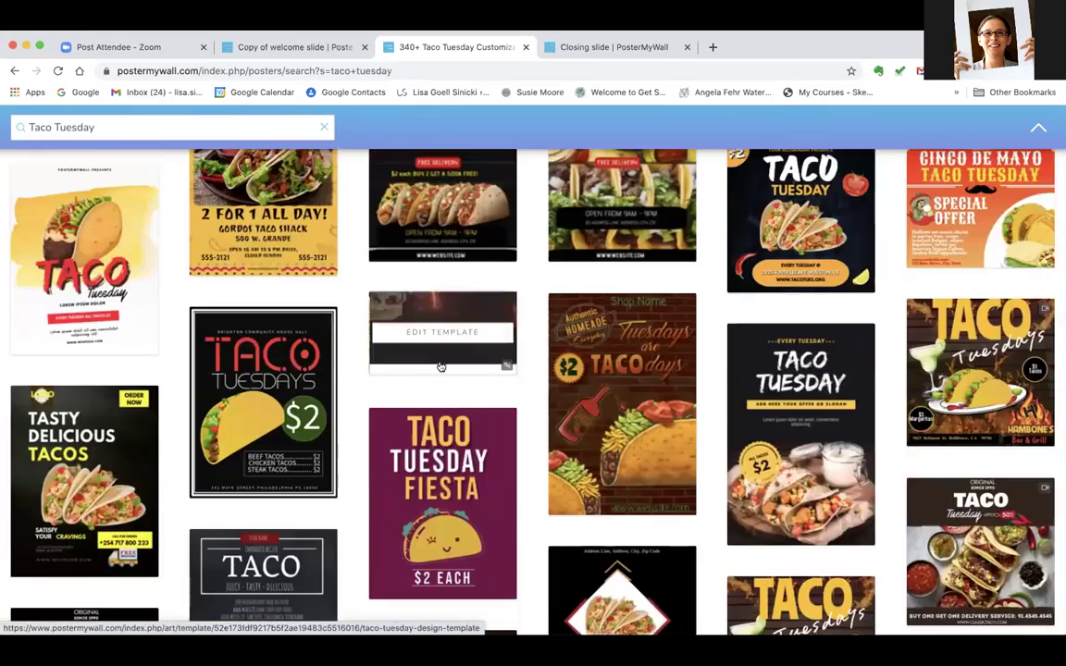
scroll(442, 367, up, 20)
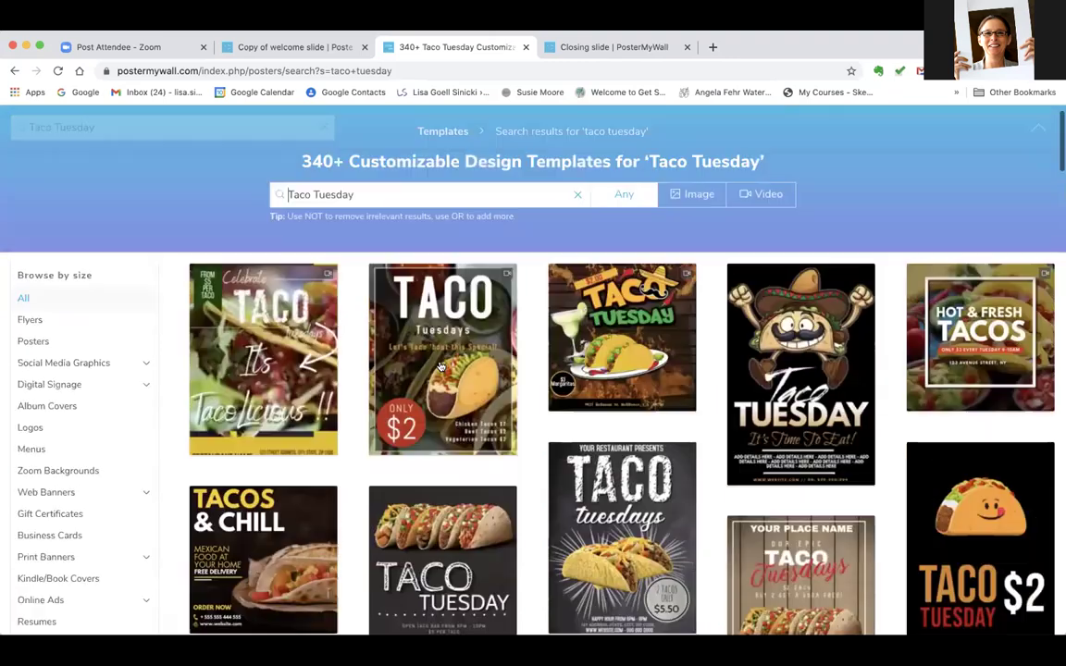
Step: Search the templates for "Taco Tuesday day of the dead" and open the square Instagram Post skull design for customizing
scroll(441, 367, up, 2)
click(370, 228)
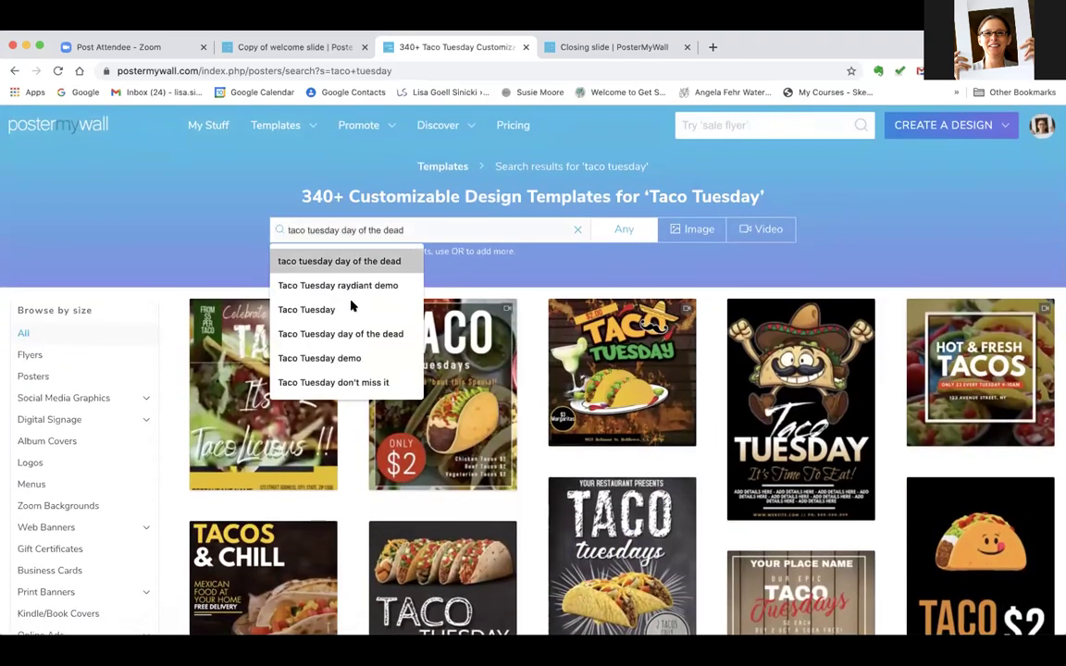
click(355, 330)
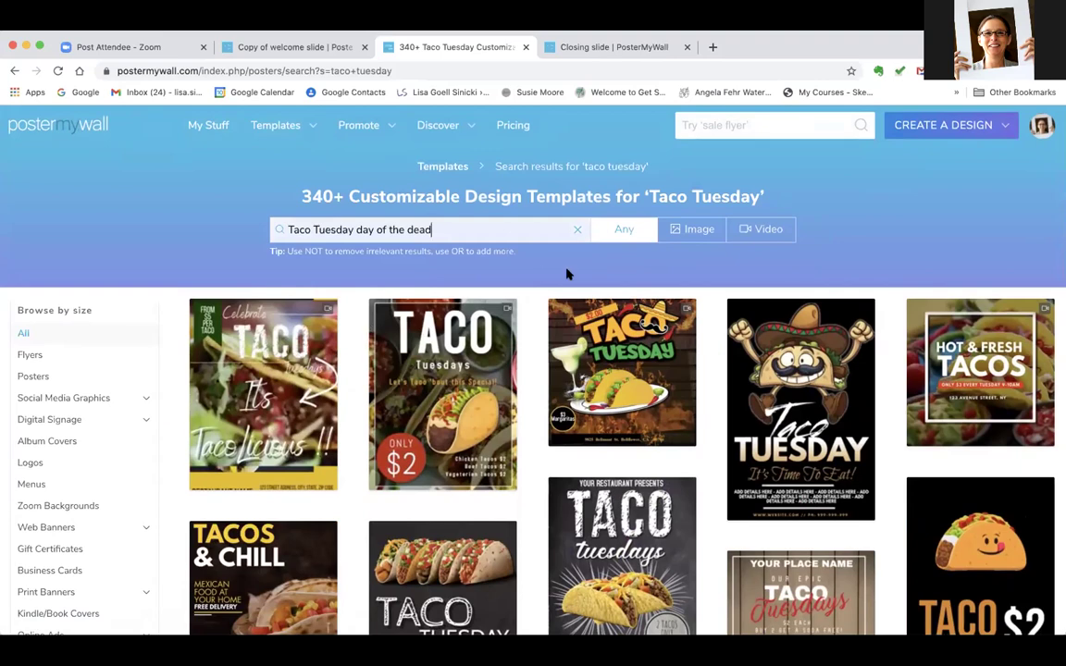
key(Return)
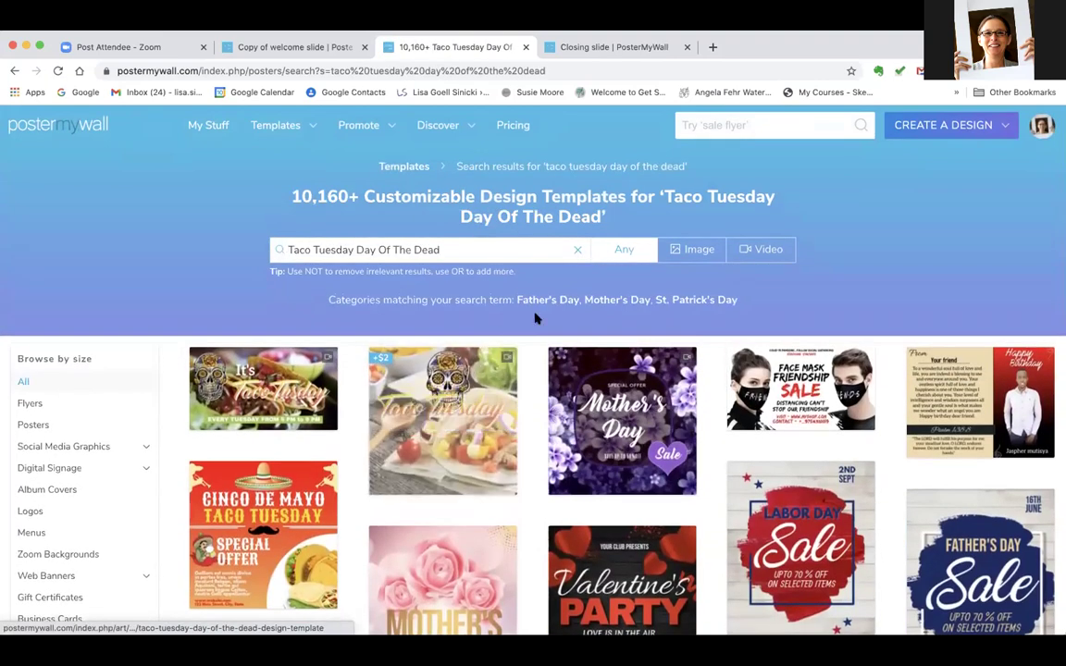
mouse_move(429, 419)
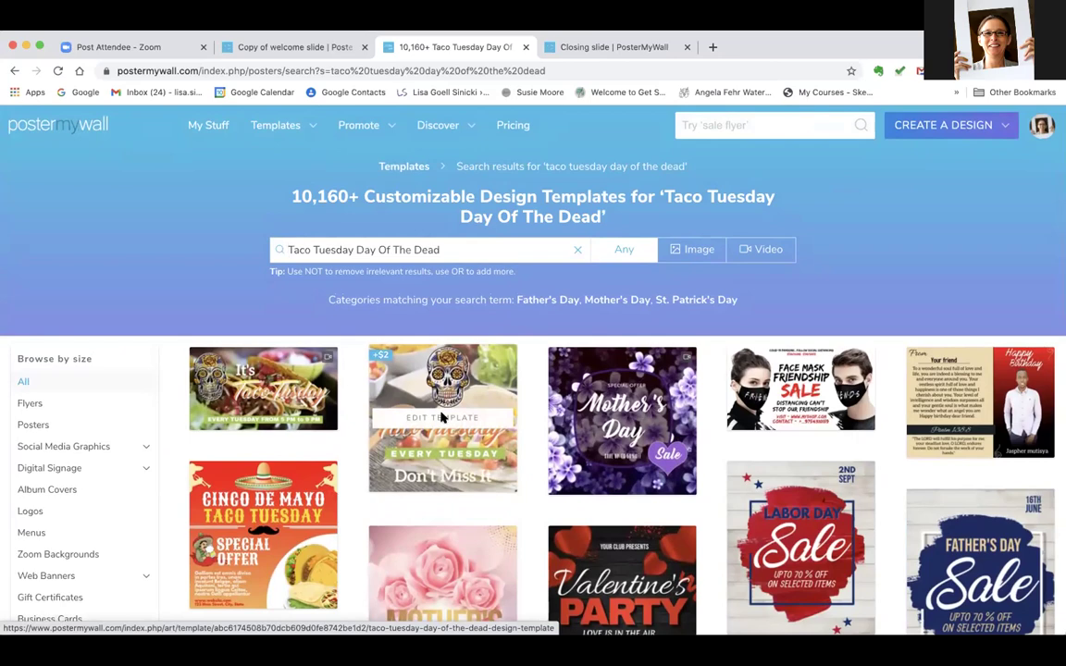
click(442, 418)
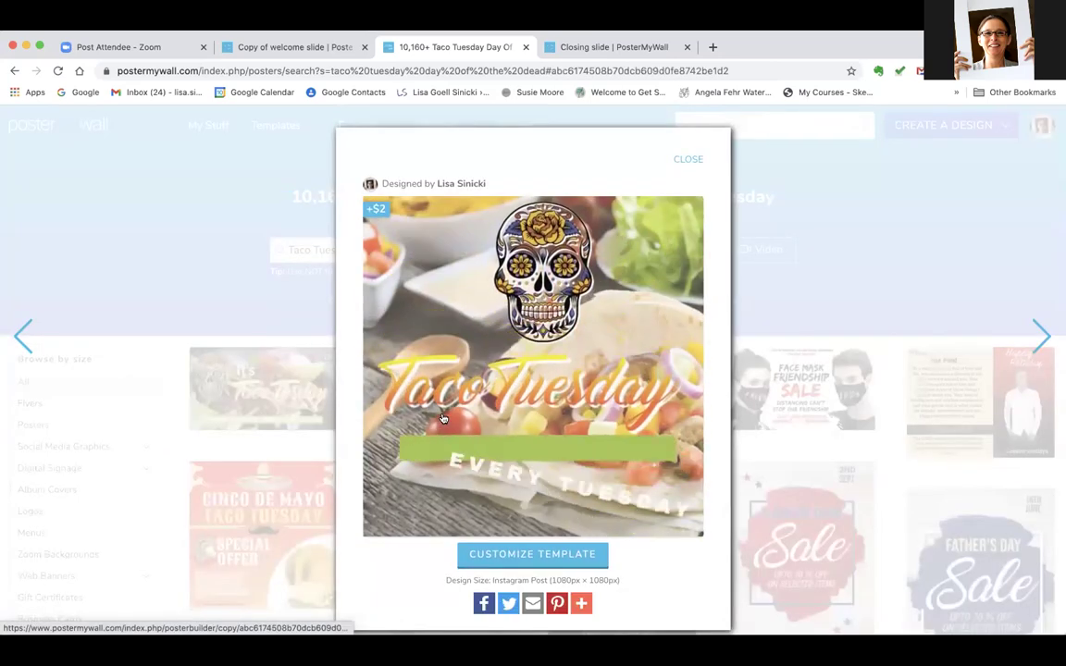
click(512, 555)
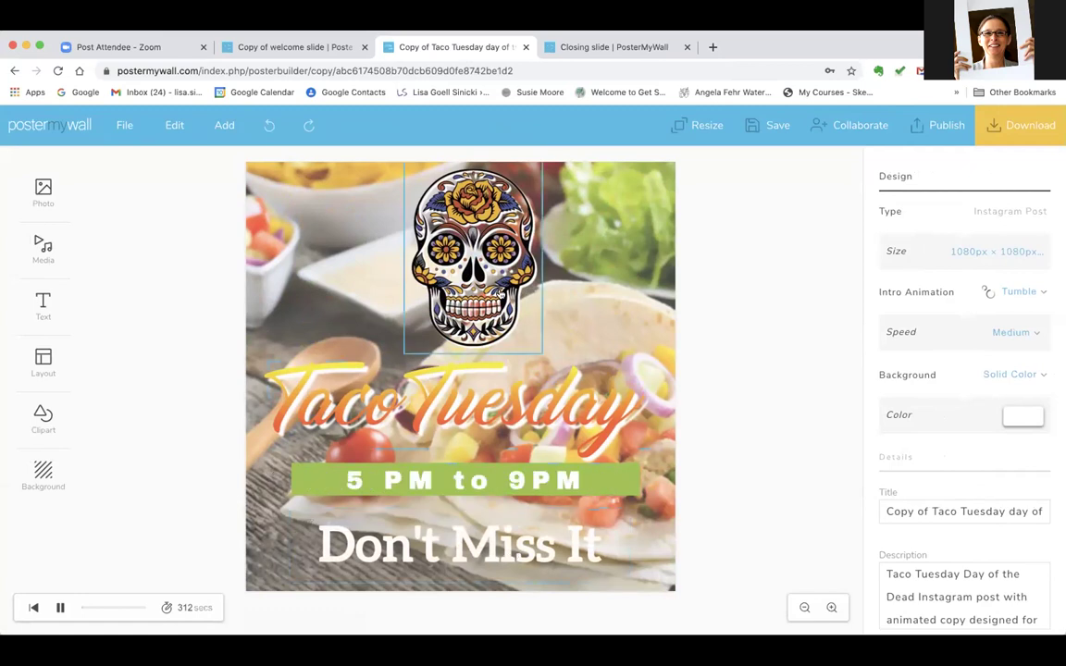
Step: Select the skull image, the text animations and the green banner shape in turn to examine each element's editing options
click(499, 293)
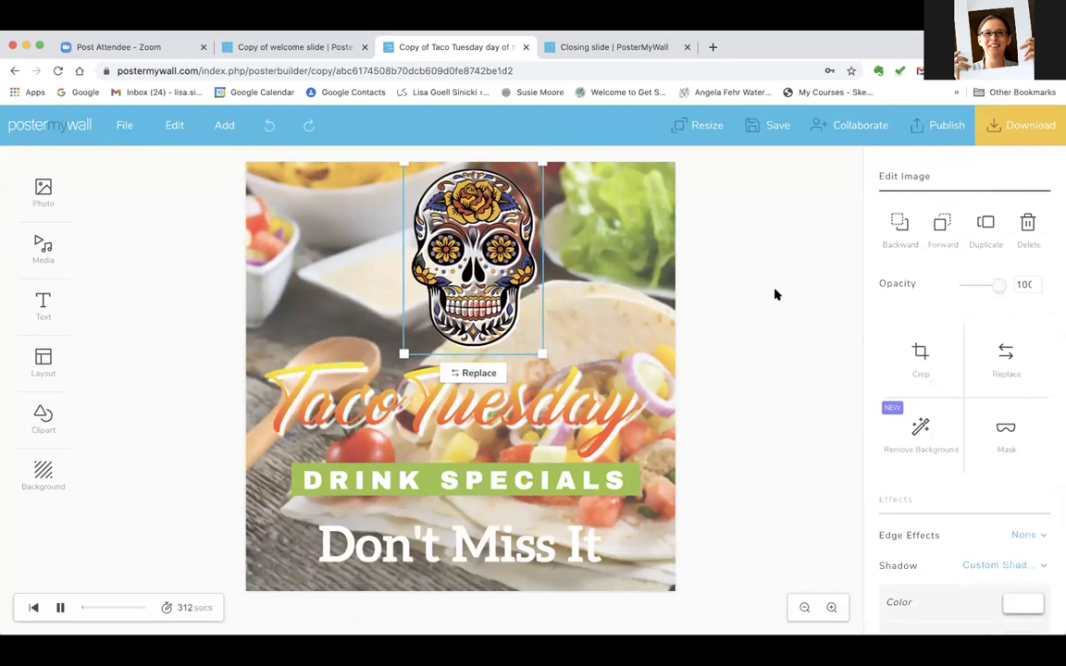
key(Tab)
key(Tab)
key(Tab)
key(Tab)
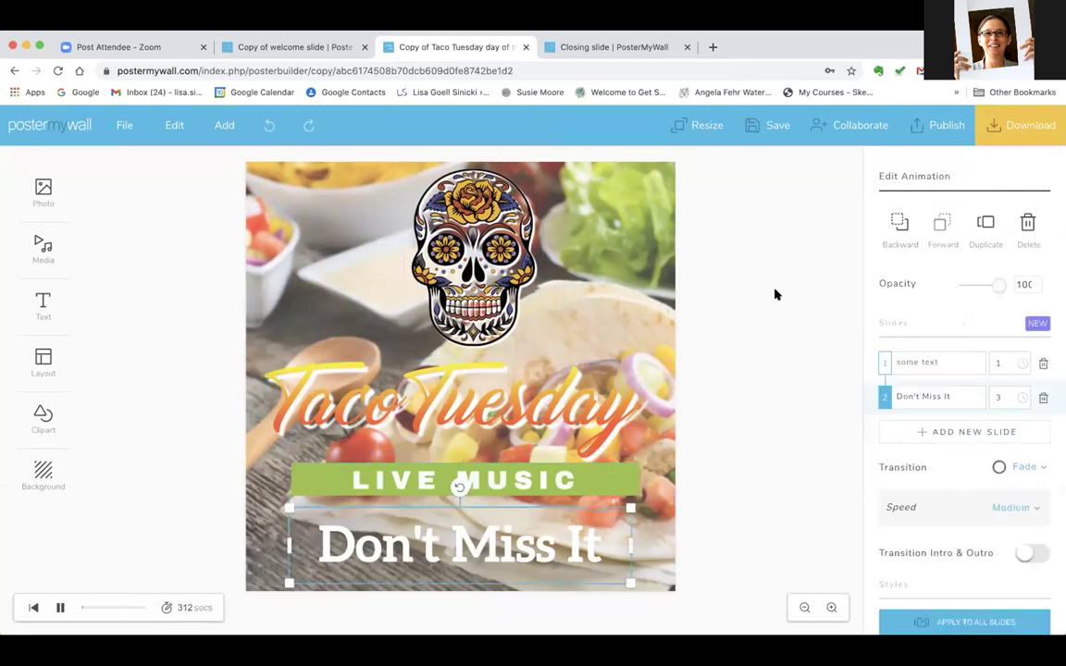
key(Tab)
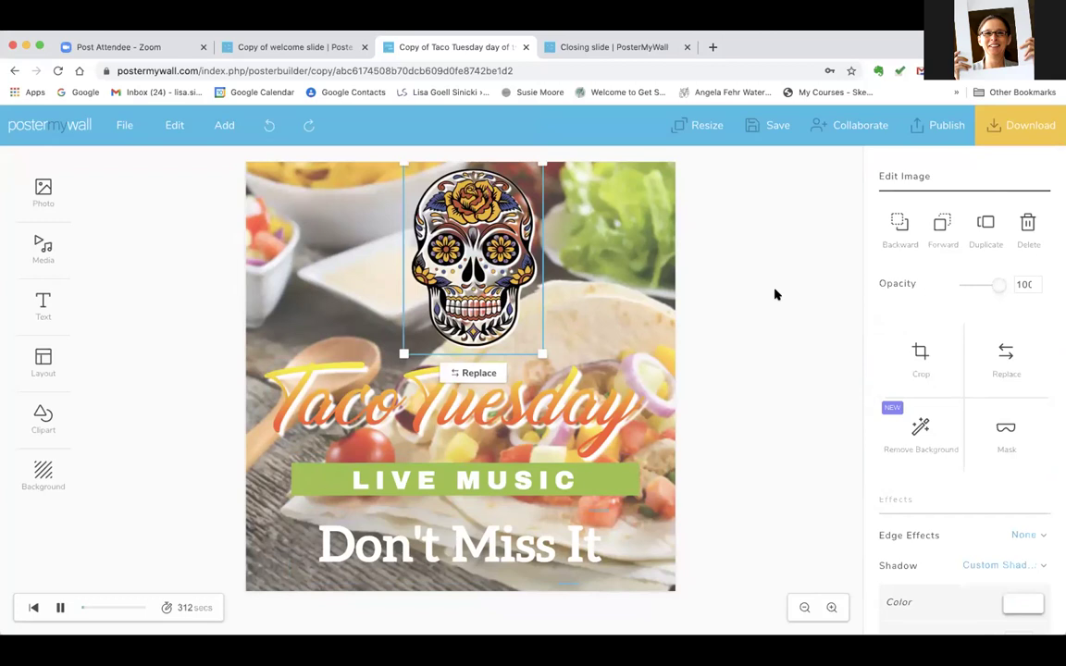
key(Tab)
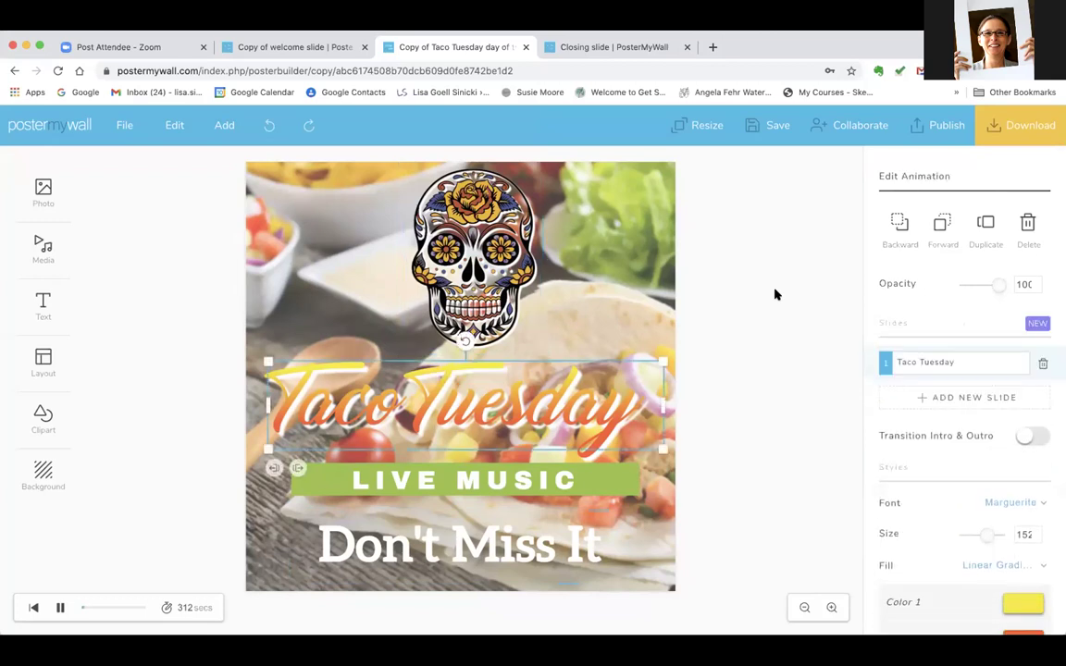
key(Tab)
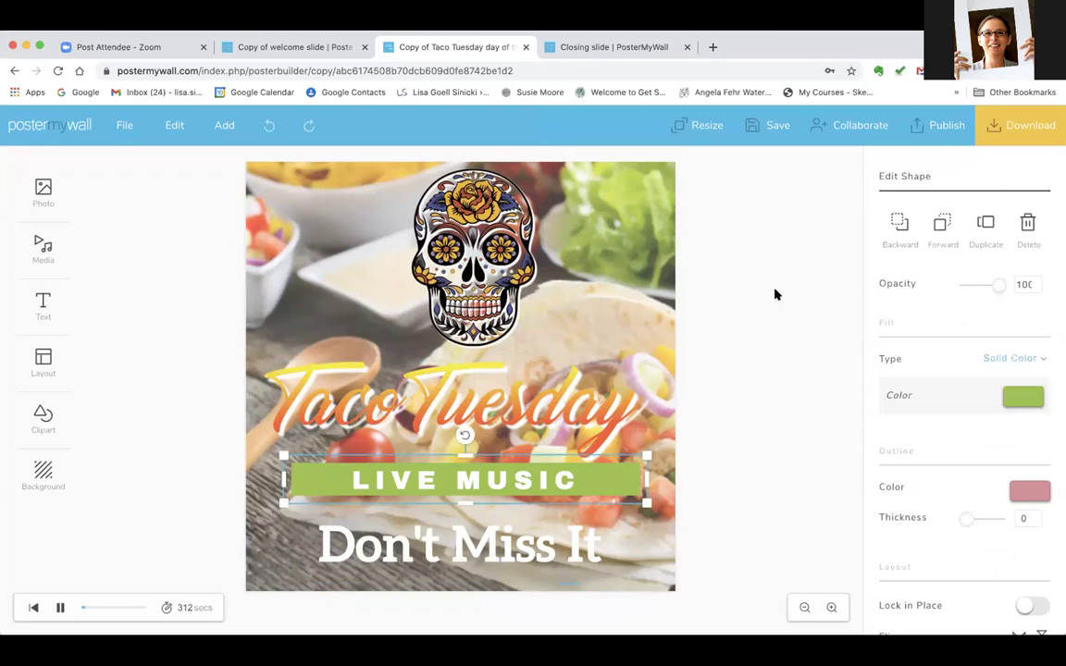
Step: Select the "Don't Miss It" and LIVE MUSIC text animations in turn to examine their slides and transition options
key(Tab)
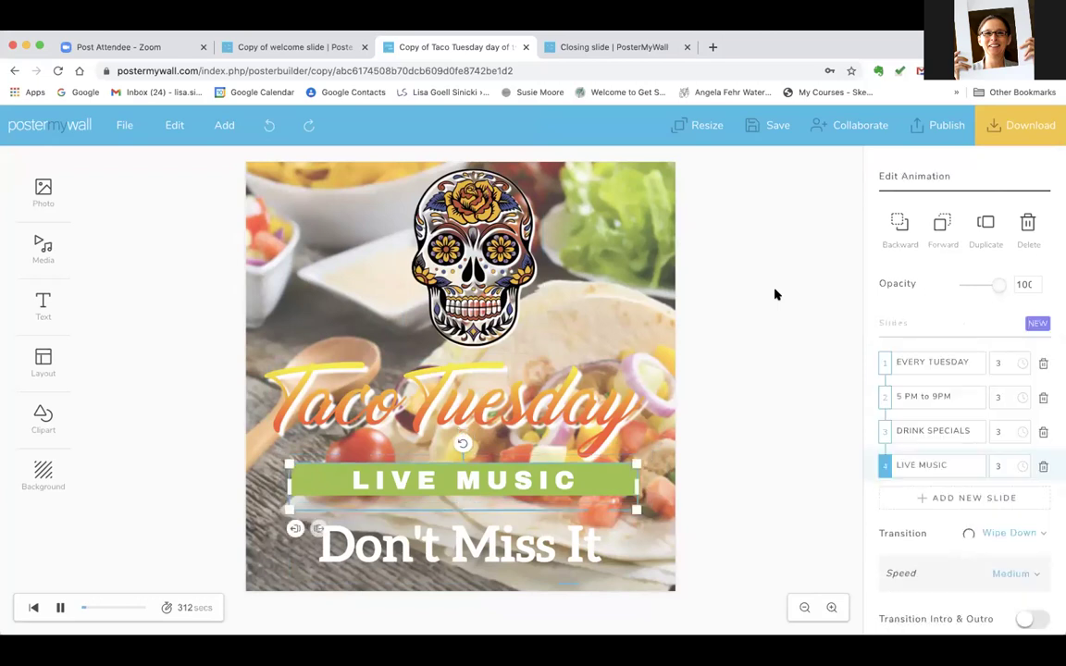
key(Tab)
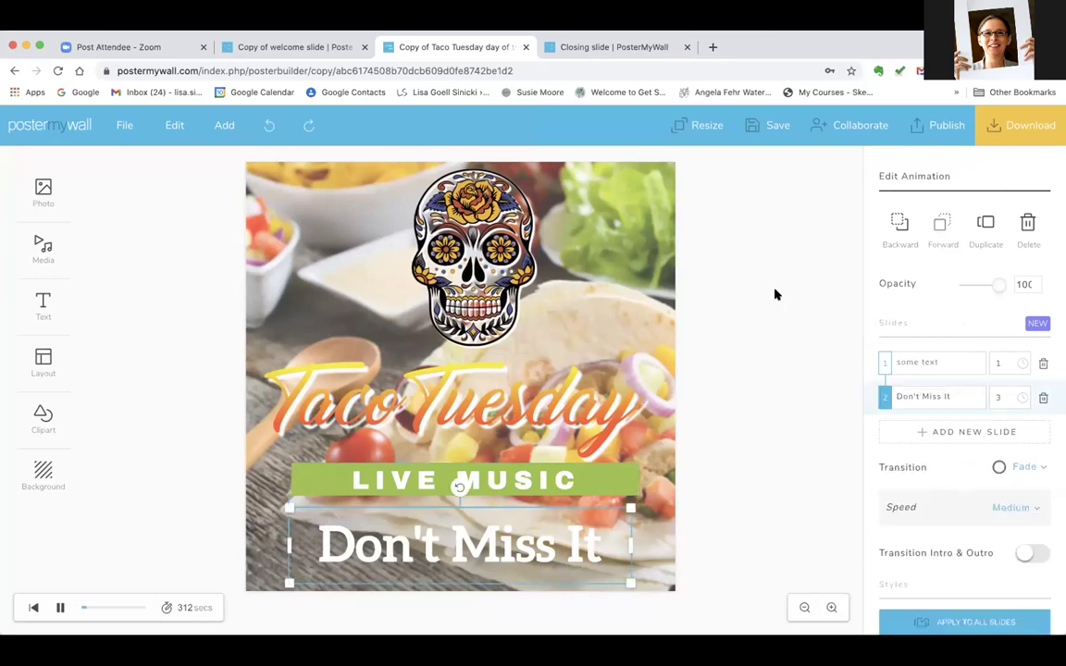
click(388, 474)
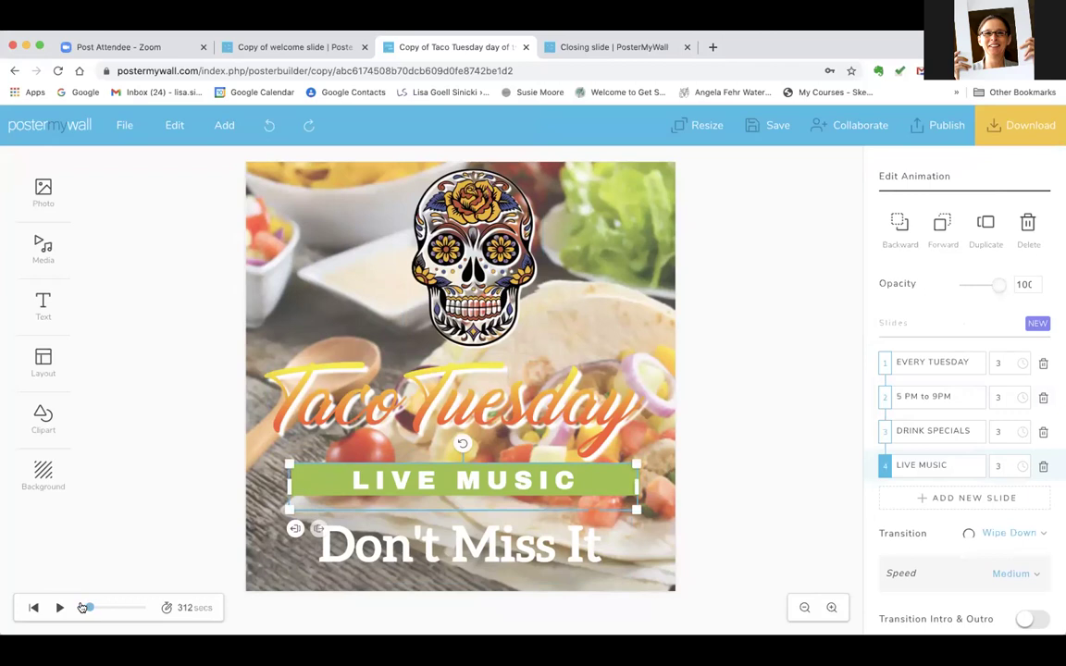
click(75, 608)
Step: Create a resized copy of the design in the Digital Display (16:9) size, 1920px × 1080px
click(700, 127)
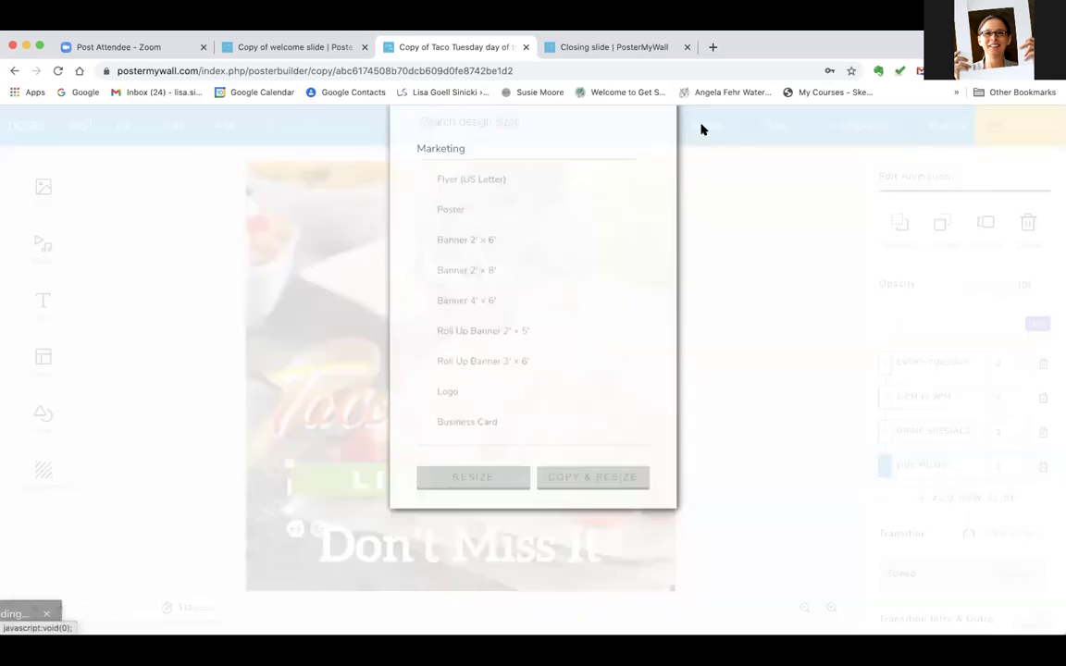
scroll(495, 357, down, 10)
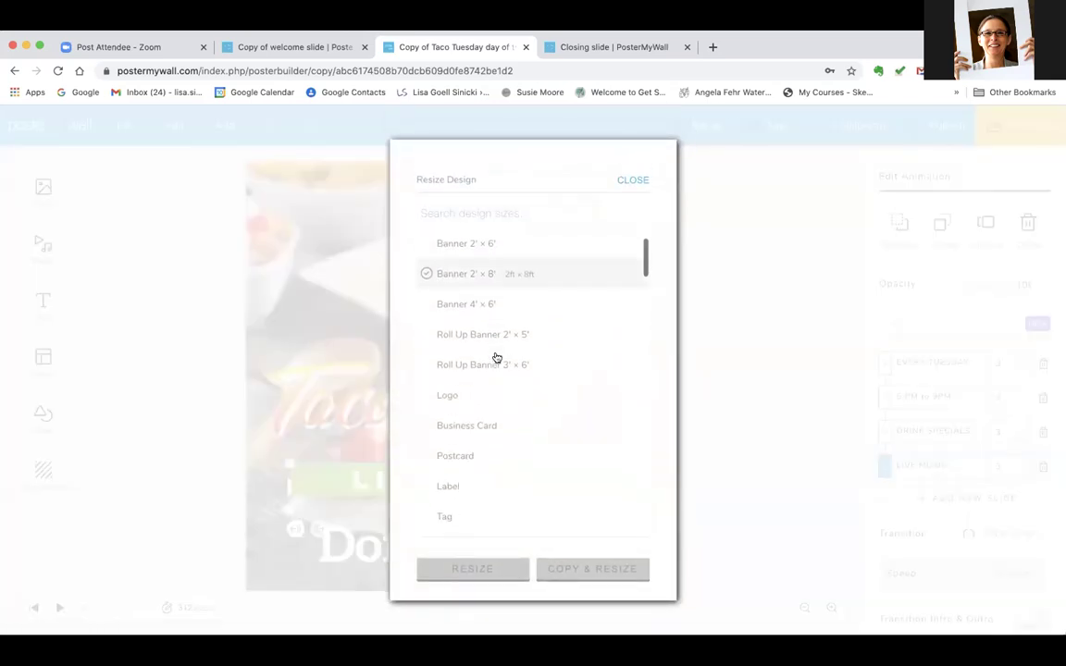
scroll(496, 357, down, 5)
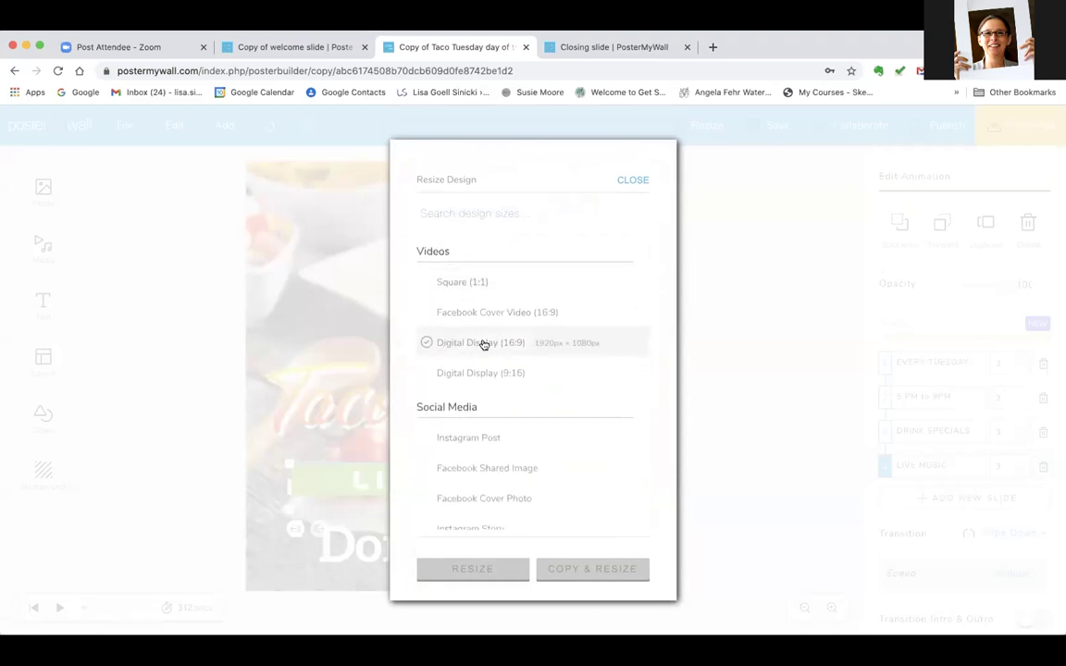
click(537, 344)
click(597, 570)
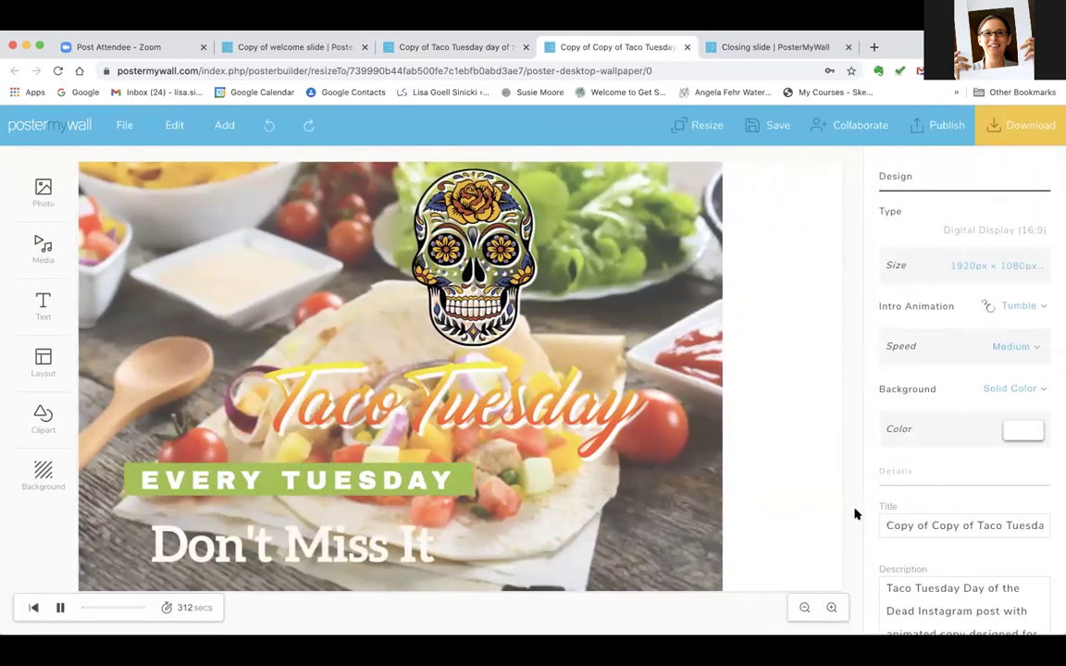
Step: Stretch the background food photo horizontally so it fills the full width of the design
scroll(978, 503, down, 1)
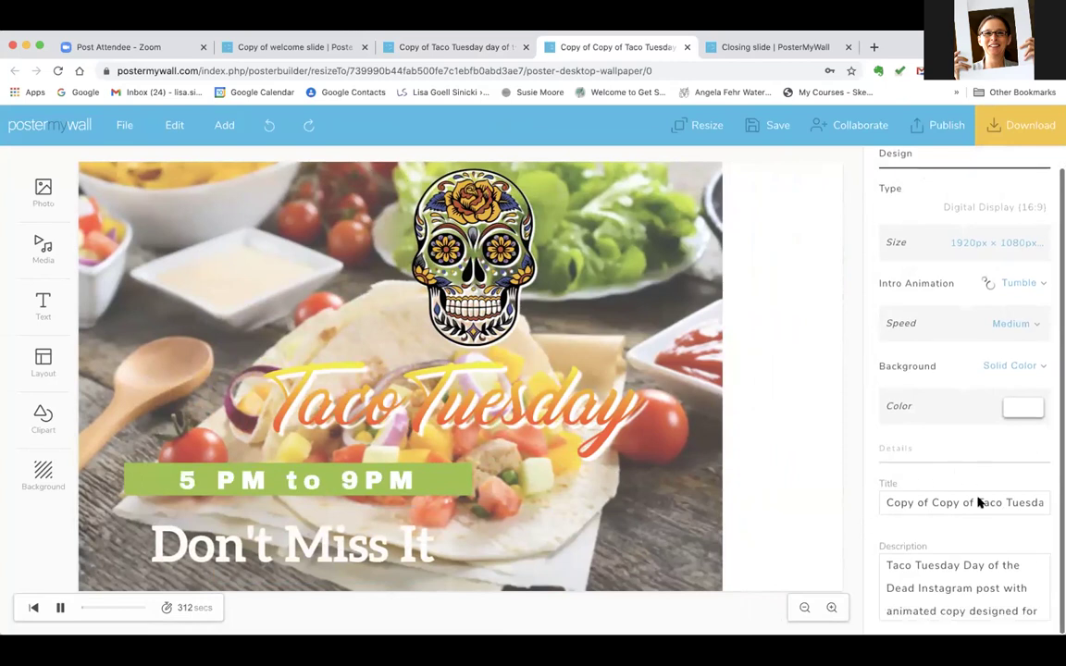
click(699, 447)
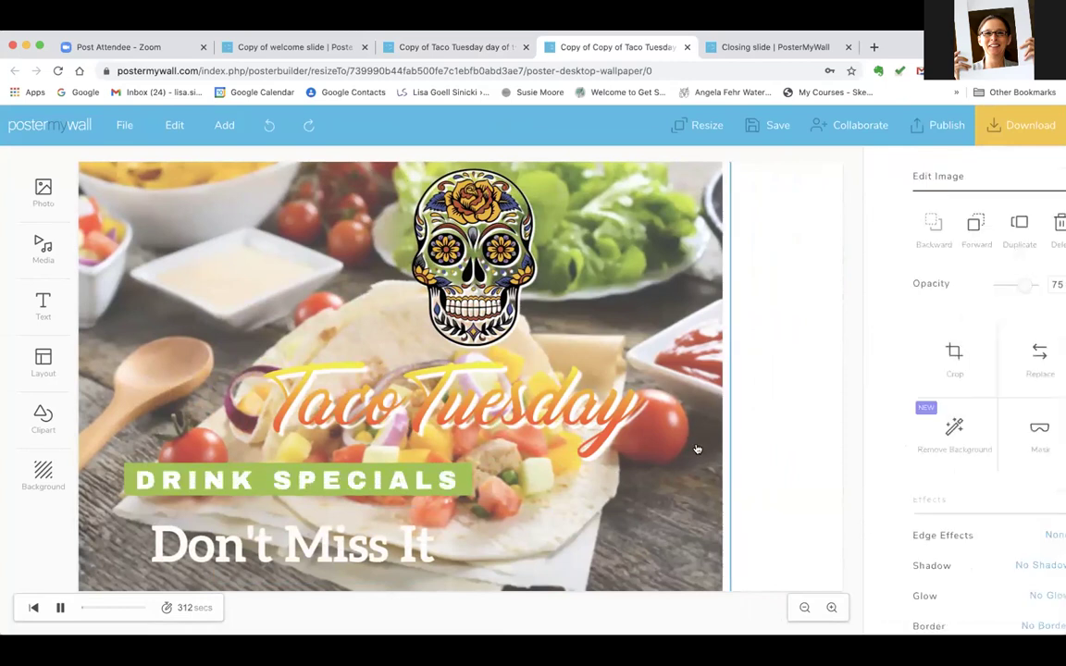
scroll(932, 519, down, 5)
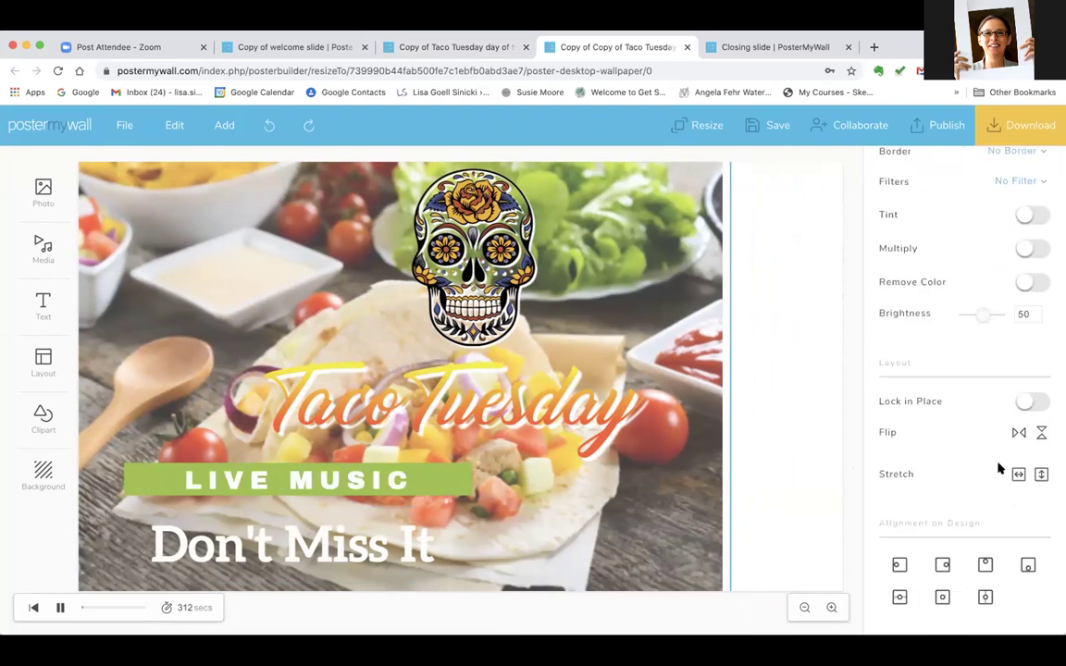
click(1017, 475)
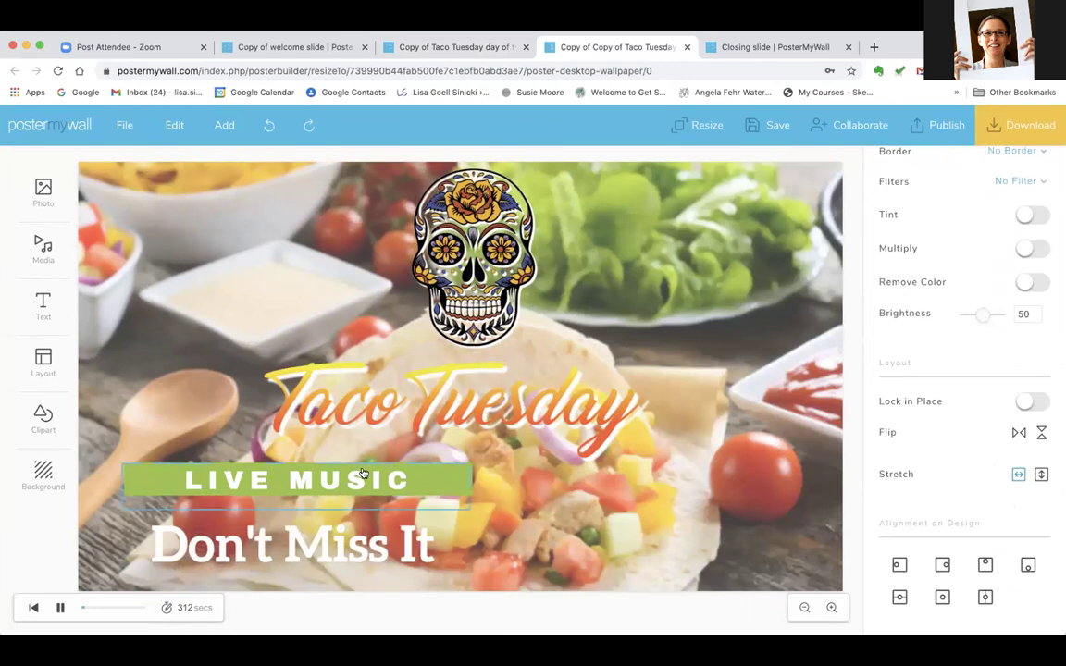
Step: Move the LIVE MUSIC text animation, its green banner and the "Don't Miss It" text to the centre beneath the Taco Tuesday title
click(428, 476)
drag(429, 475, 588, 475)
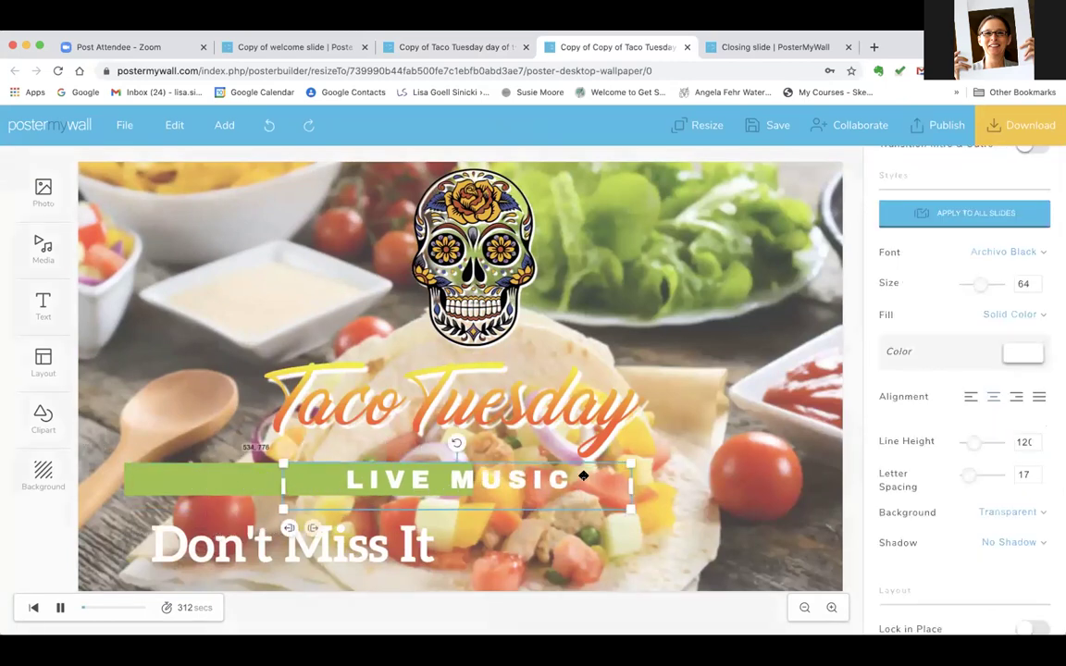
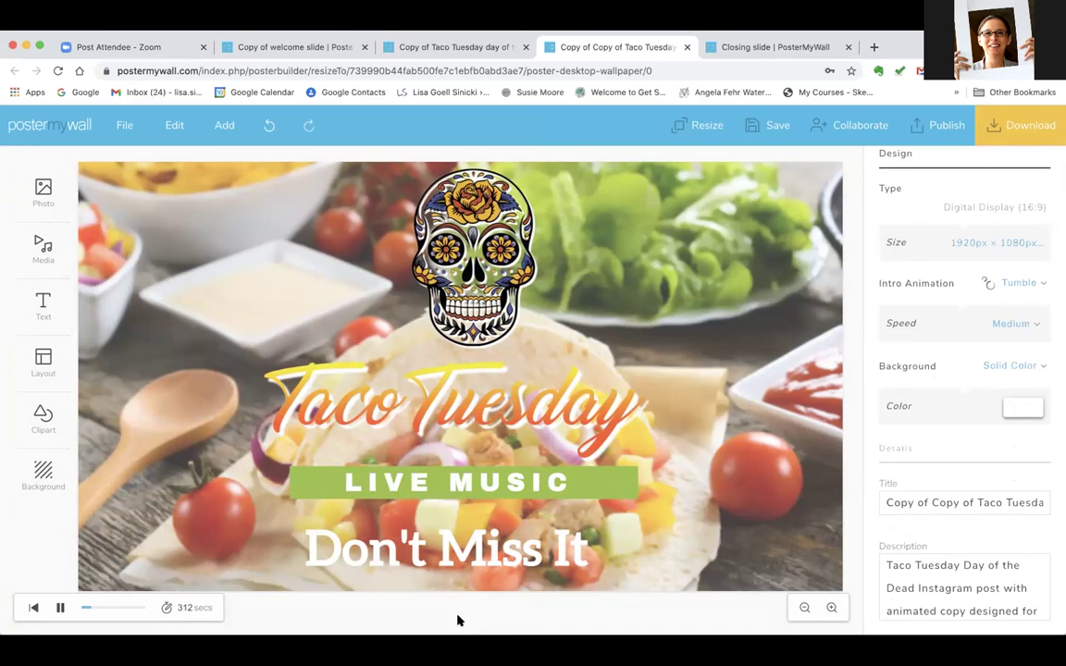
Step: Start replacing the background food photo with a stock video and search the Storyblocks videos for "pizza"
click(680, 241)
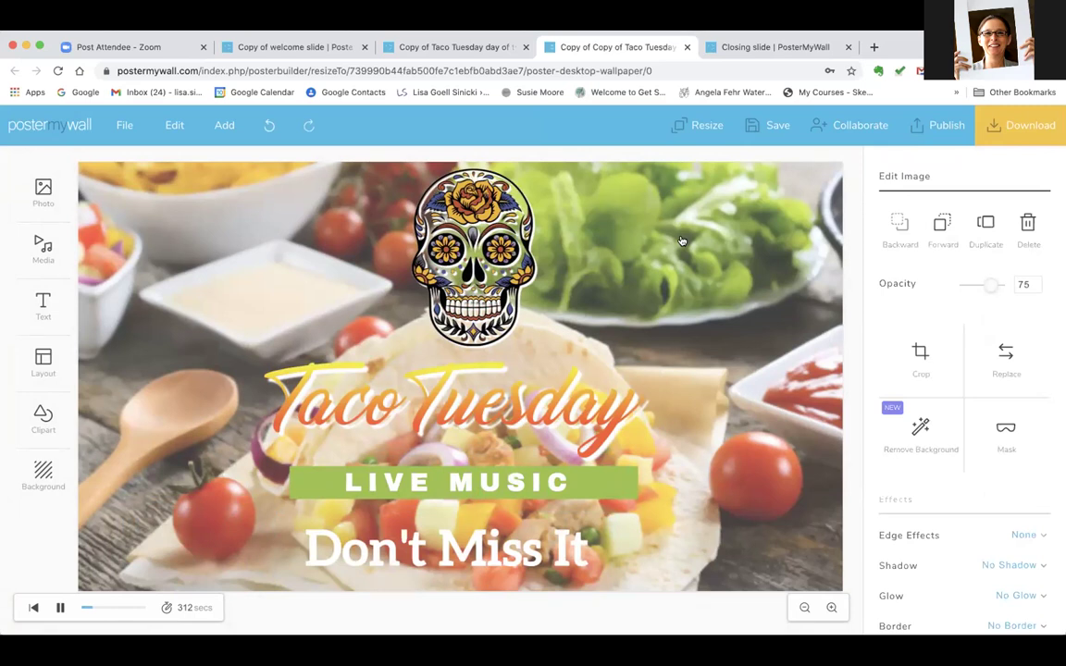
click(1005, 356)
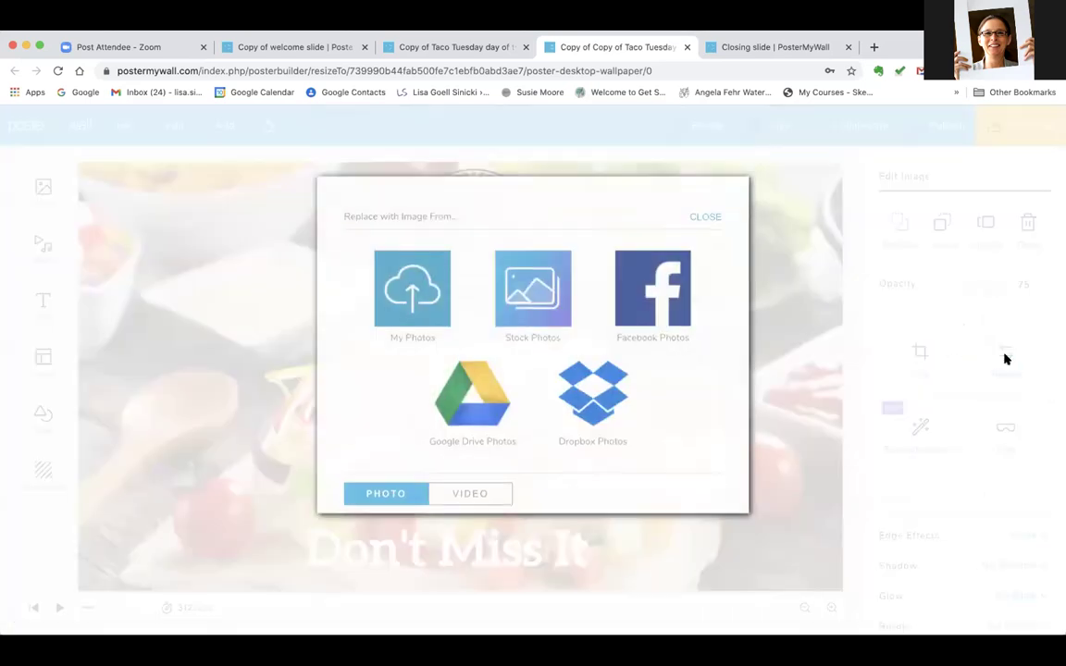
click(470, 514)
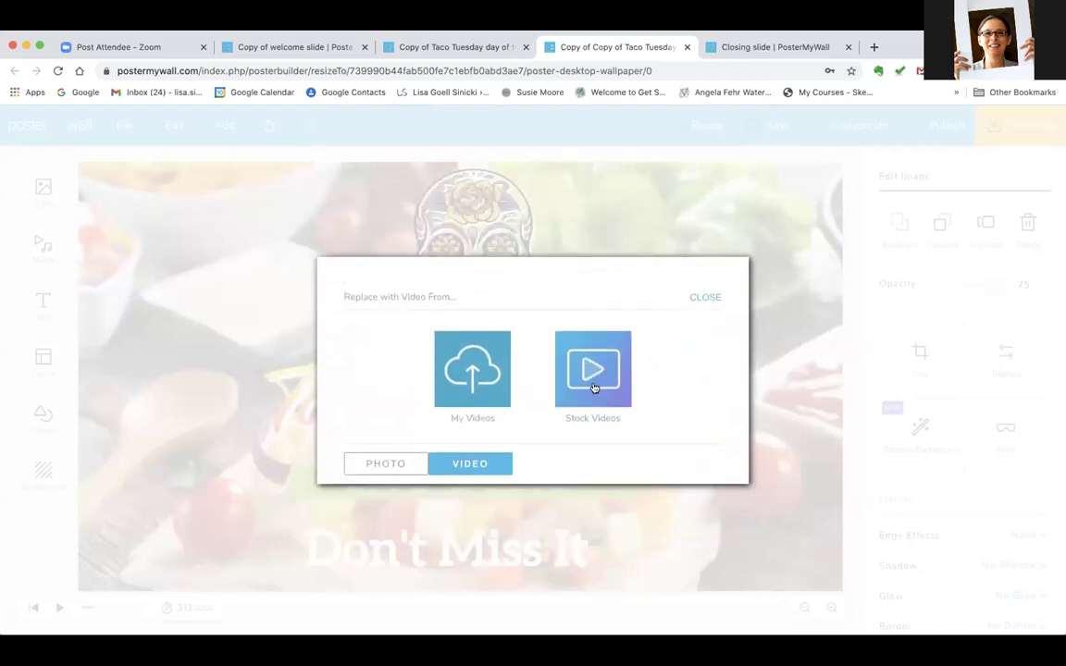
click(593, 388)
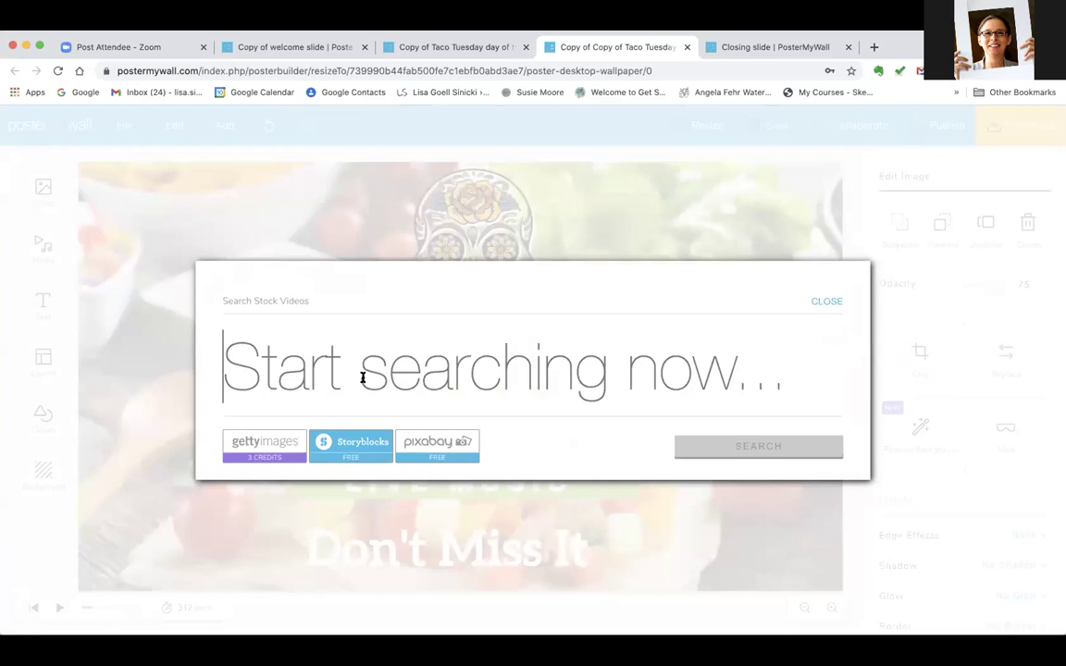
text(pi)
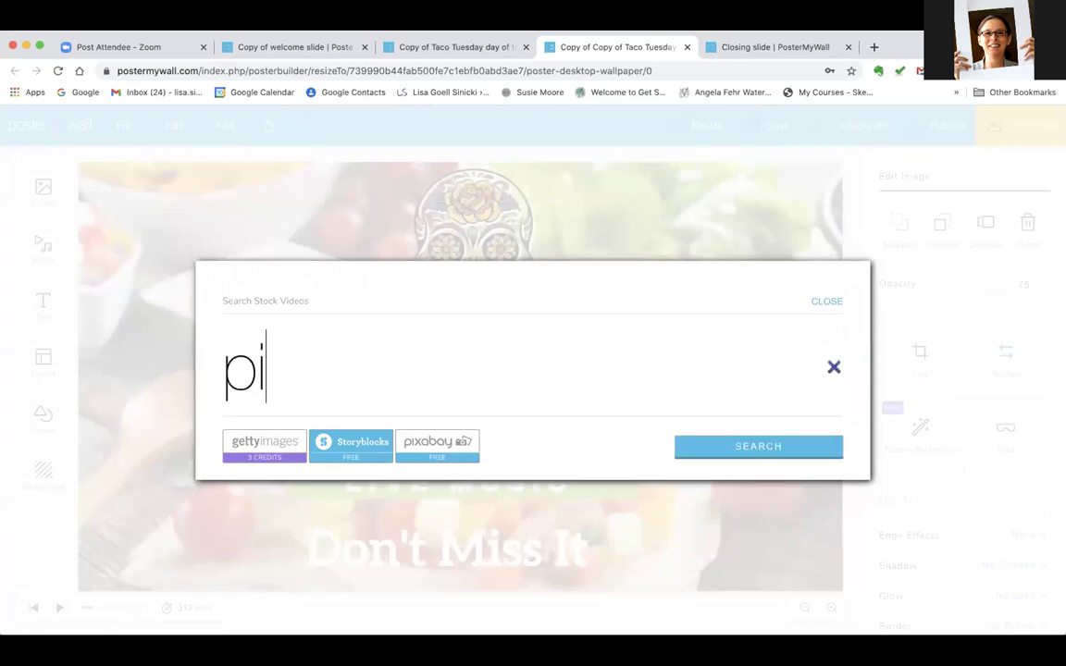
text(zza)
key(Return)
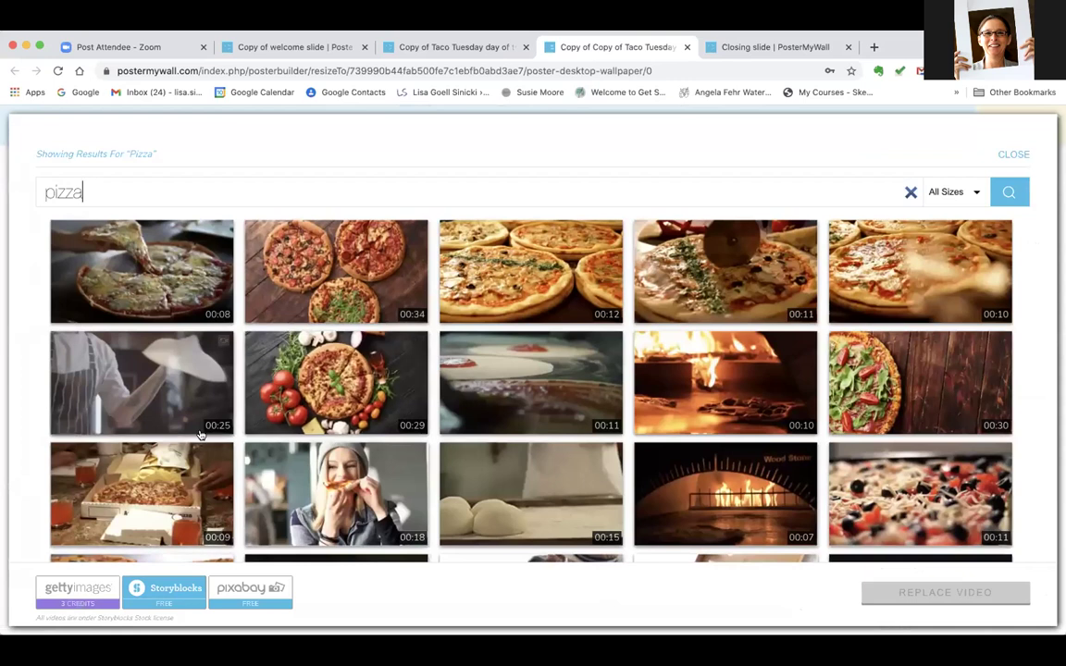
Step: Browse the pizza videos and replace the background photo with the 10-second clip of hands cutting a pizza
scroll(200, 434, down, 2)
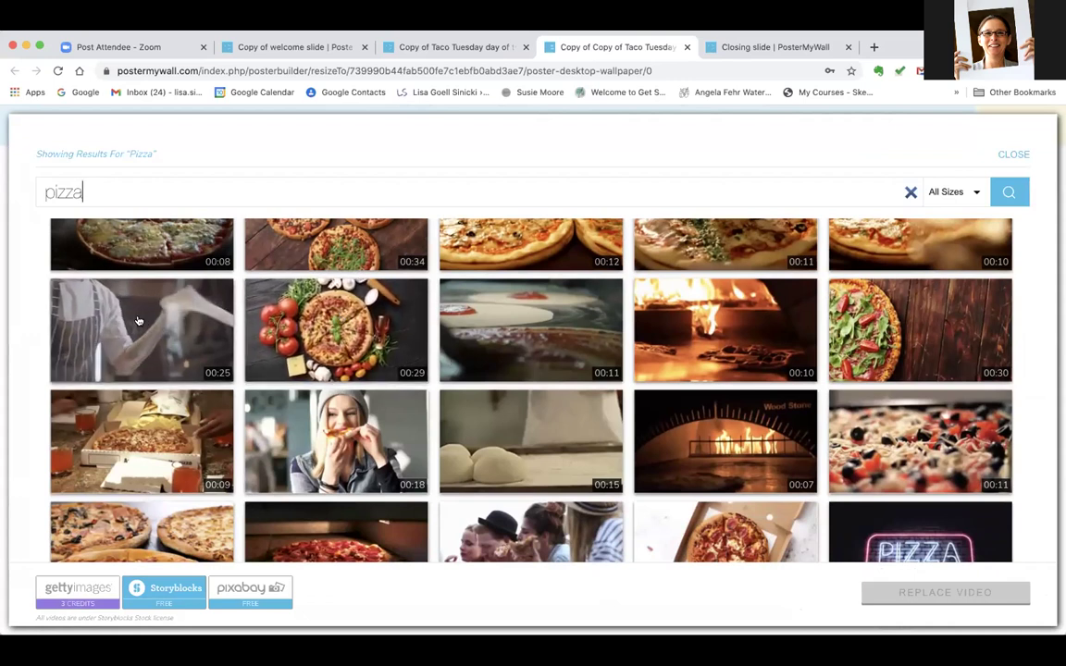
scroll(475, 414, down, 4)
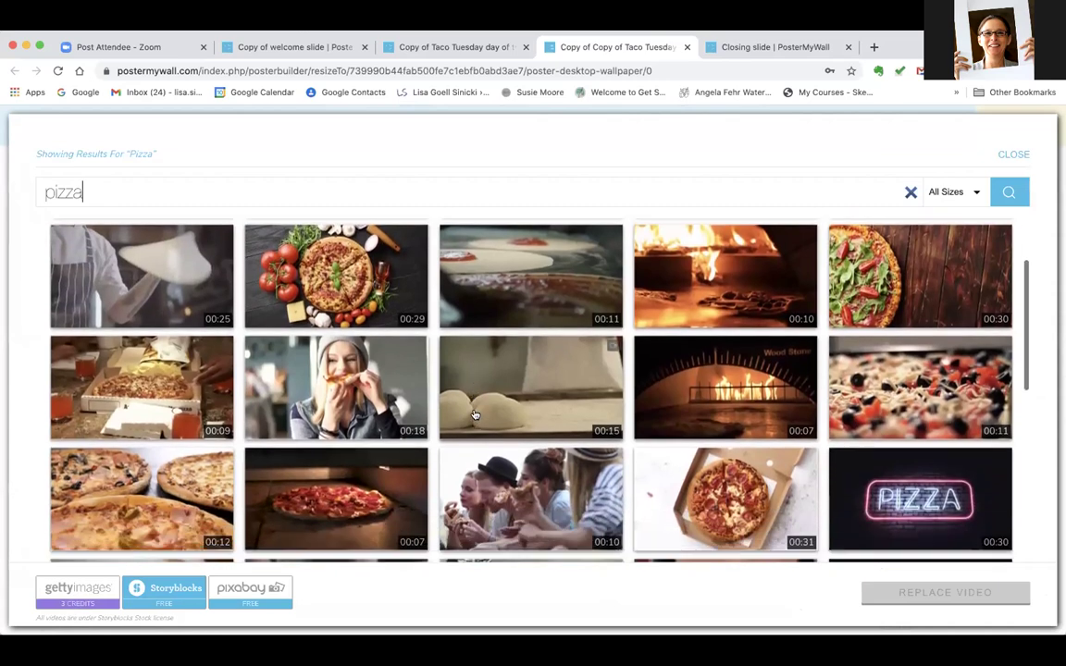
scroll(475, 415, down, 6)
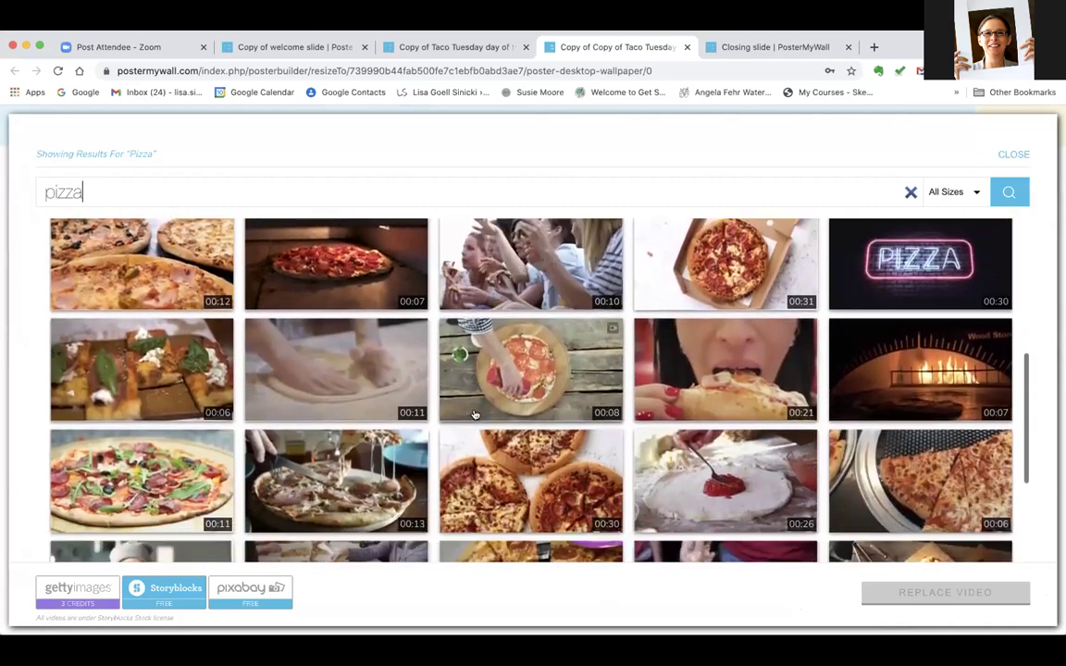
scroll(475, 415, down, 4)
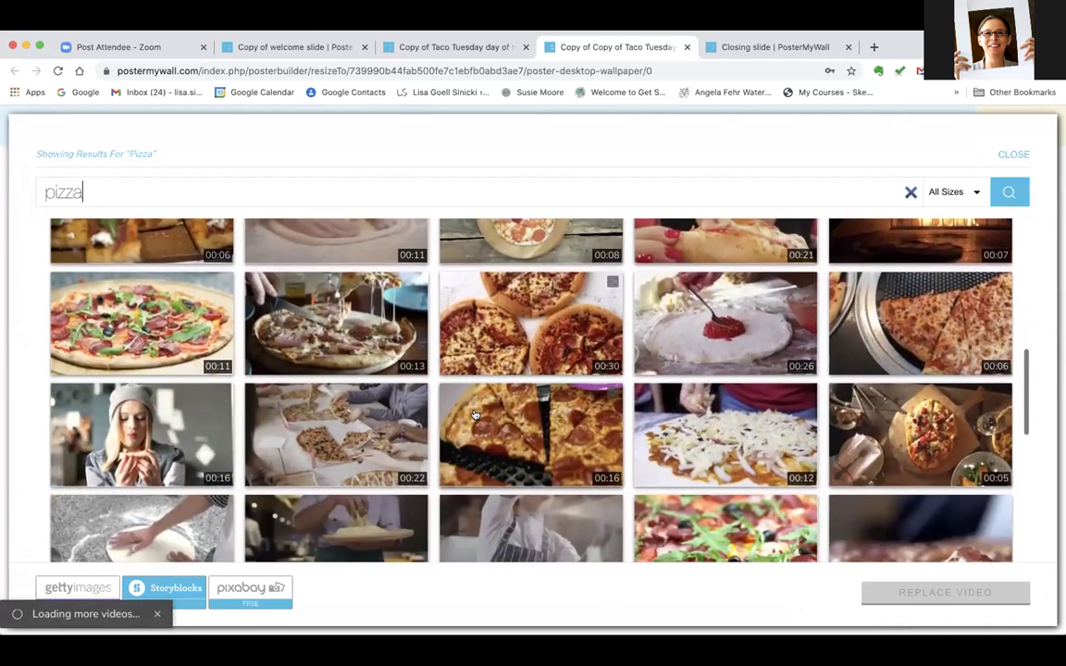
scroll(474, 414, down, 5)
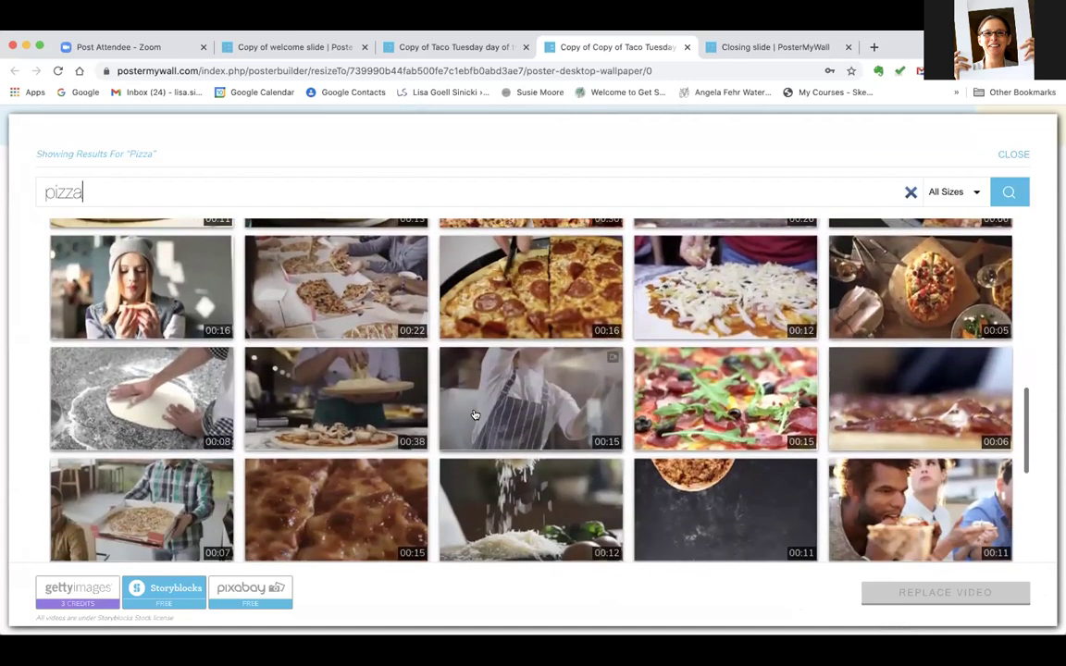
scroll(475, 415, down, 5)
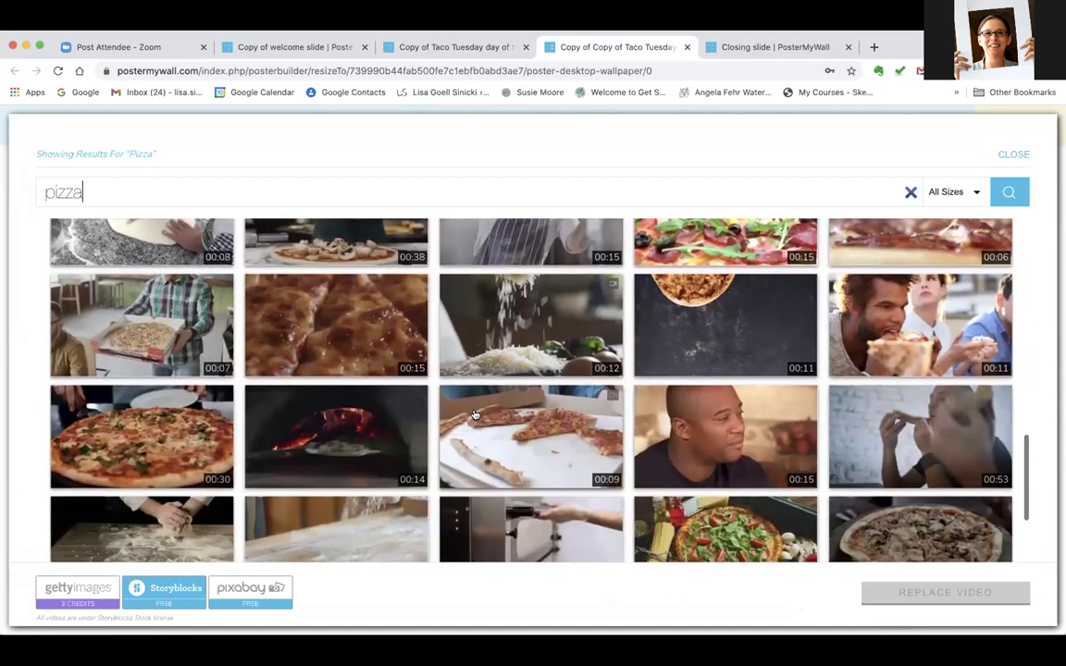
scroll(475, 414, down, 5)
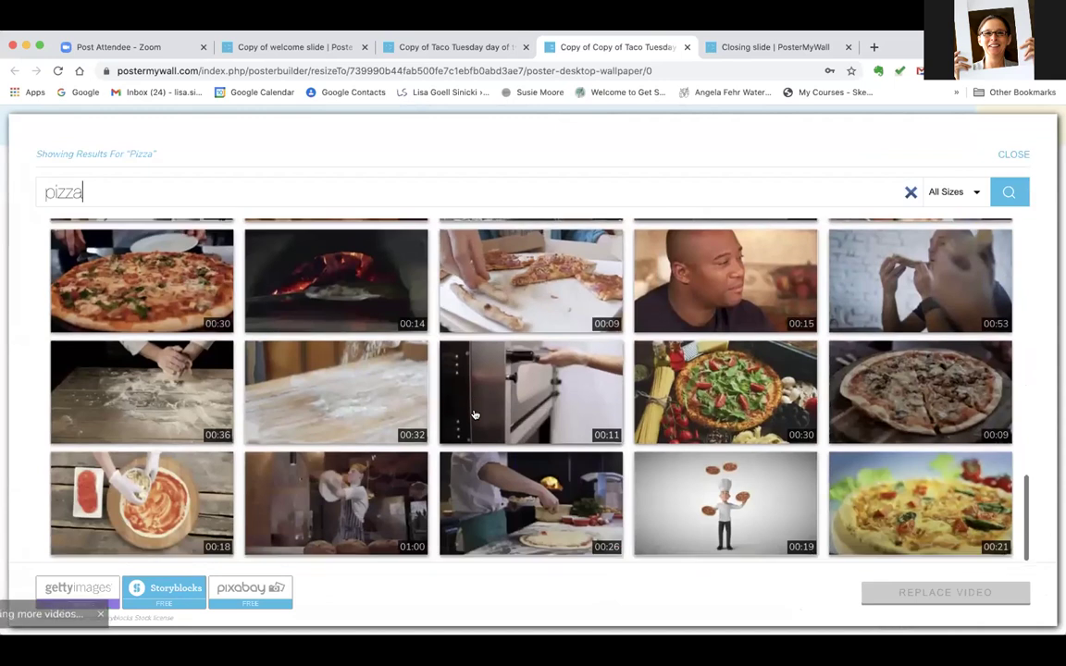
scroll(475, 414, down, 1)
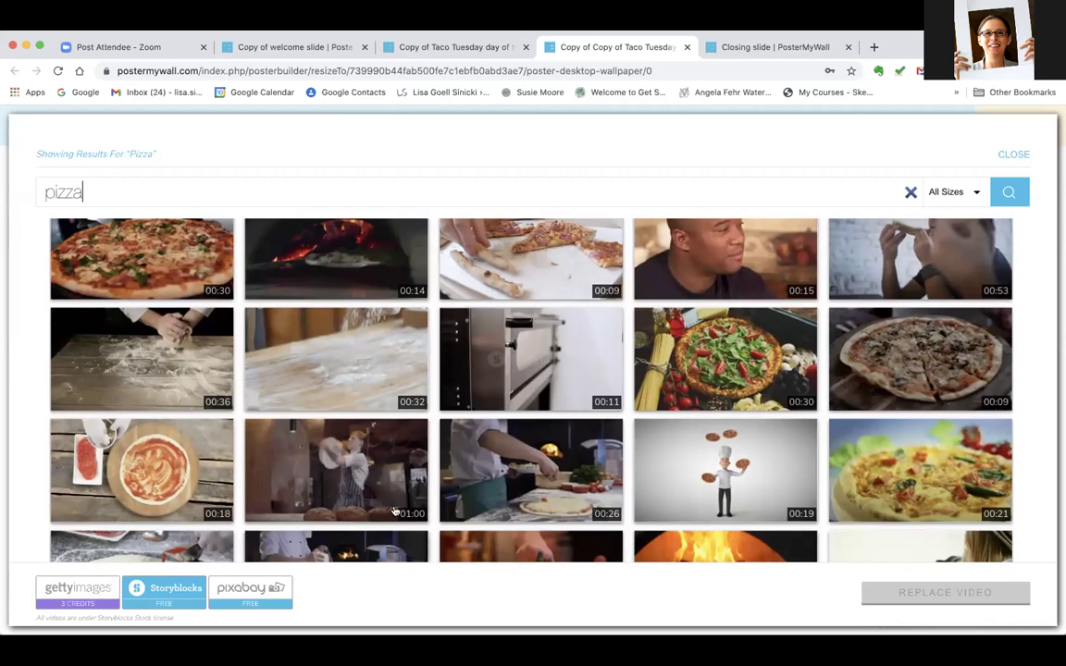
scroll(541, 488, down, 5)
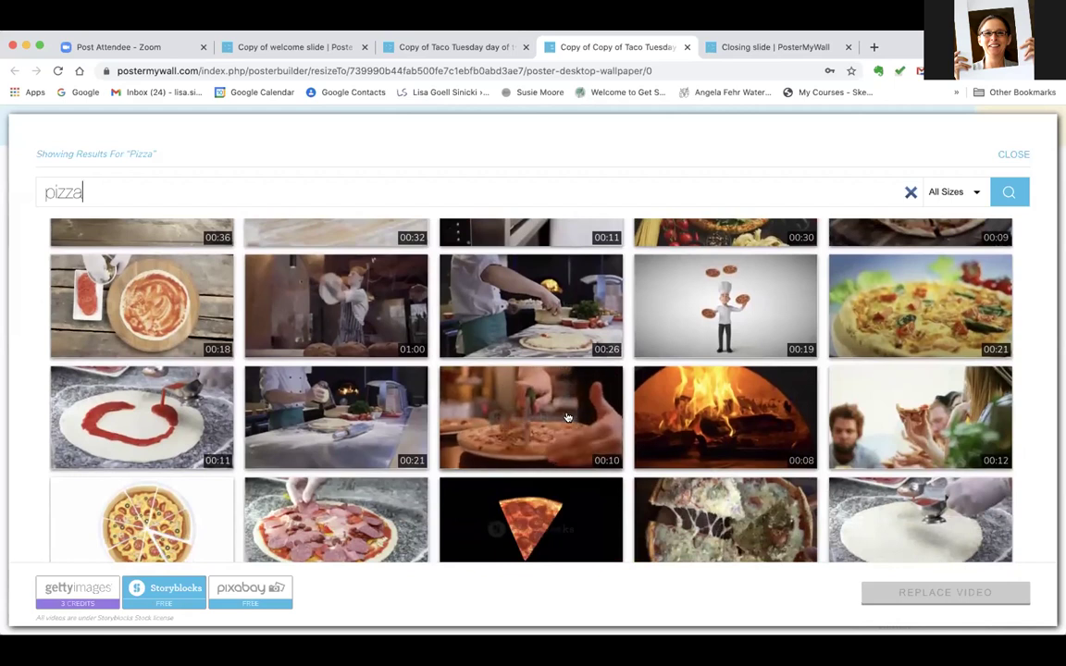
click(567, 417)
click(952, 597)
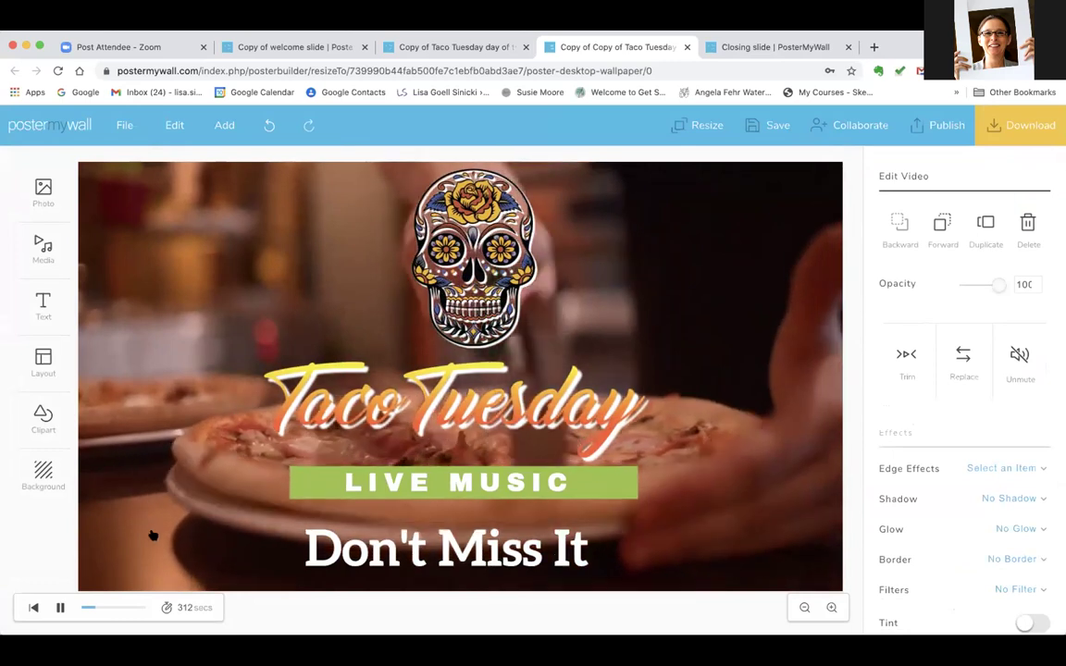
Step: Switch the design from video duration to a custom duration and set it to 187 seconds
click(185, 606)
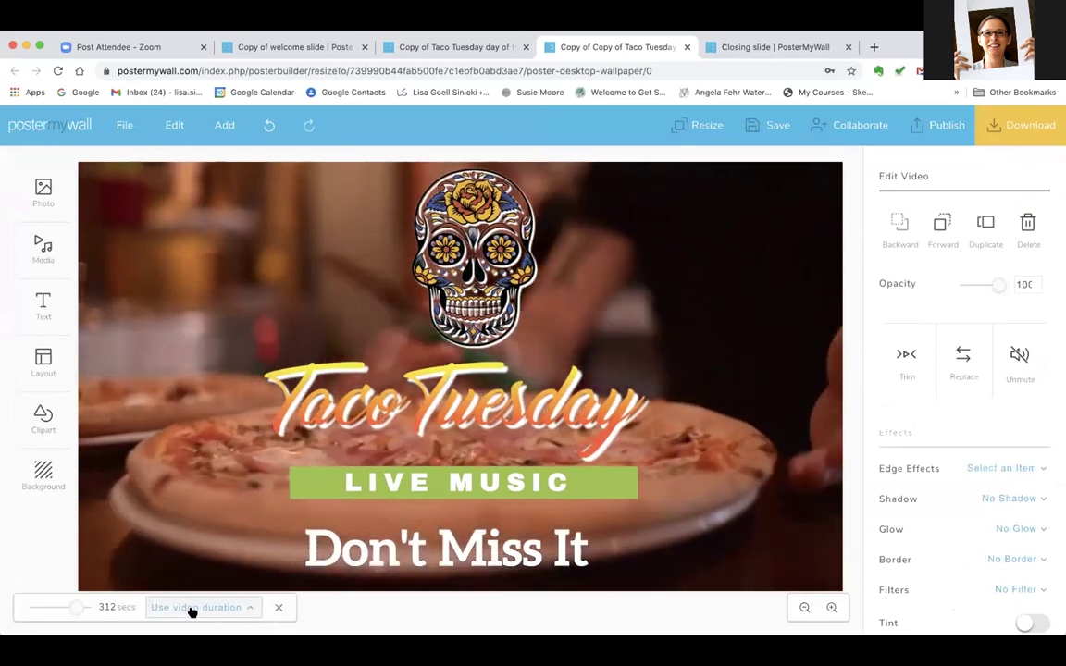
click(192, 608)
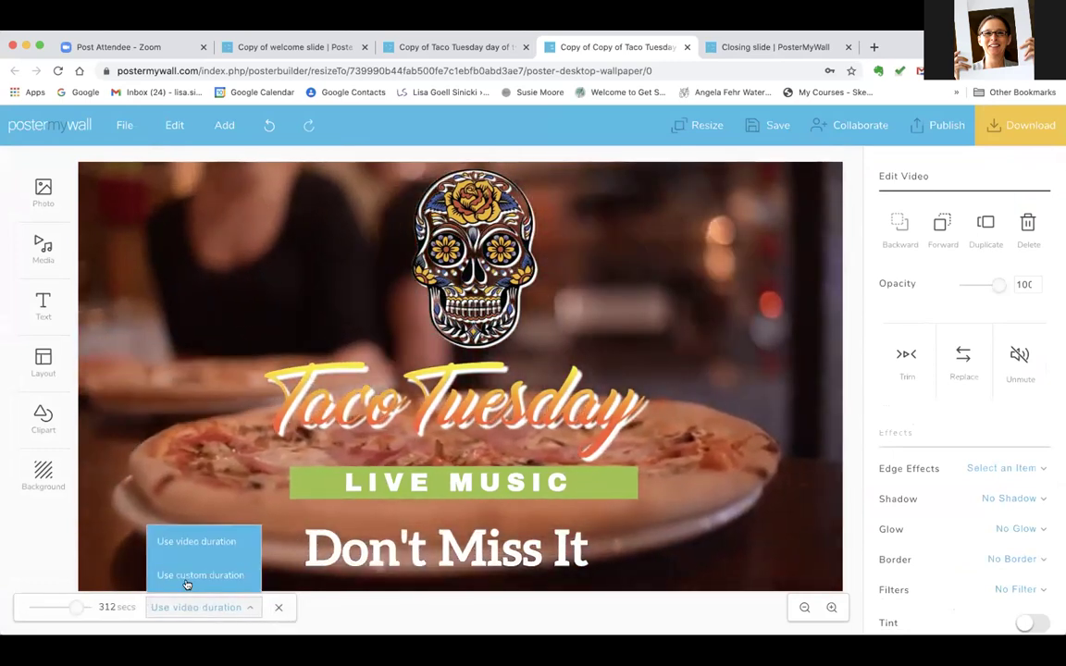
click(185, 576)
drag(72, 609, 49, 609)
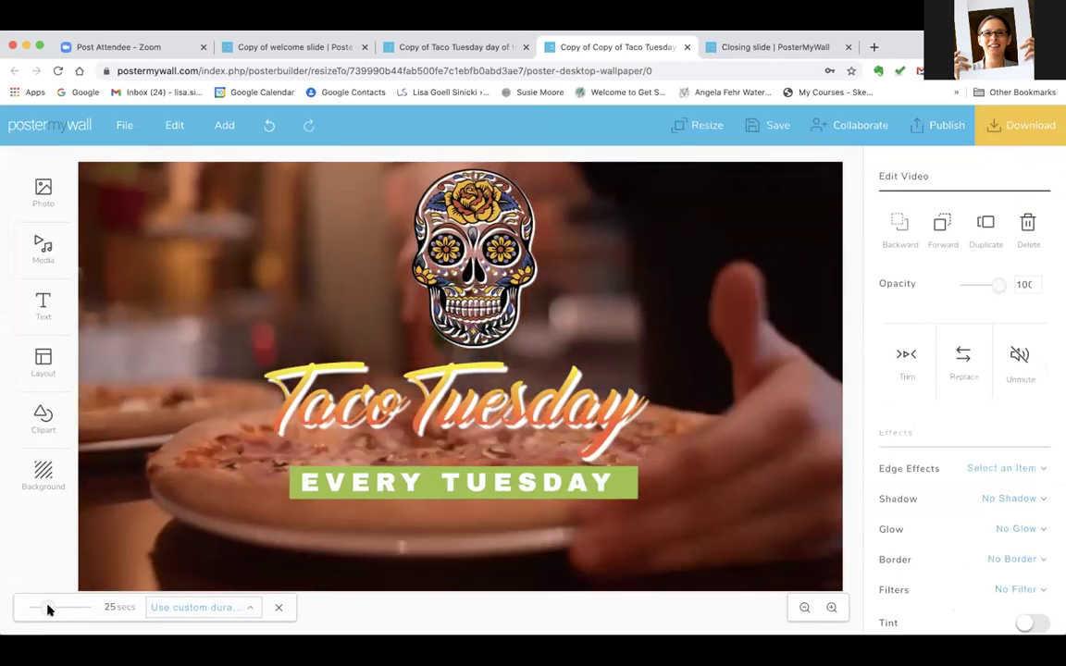
drag(49, 608, 71, 609)
click(278, 607)
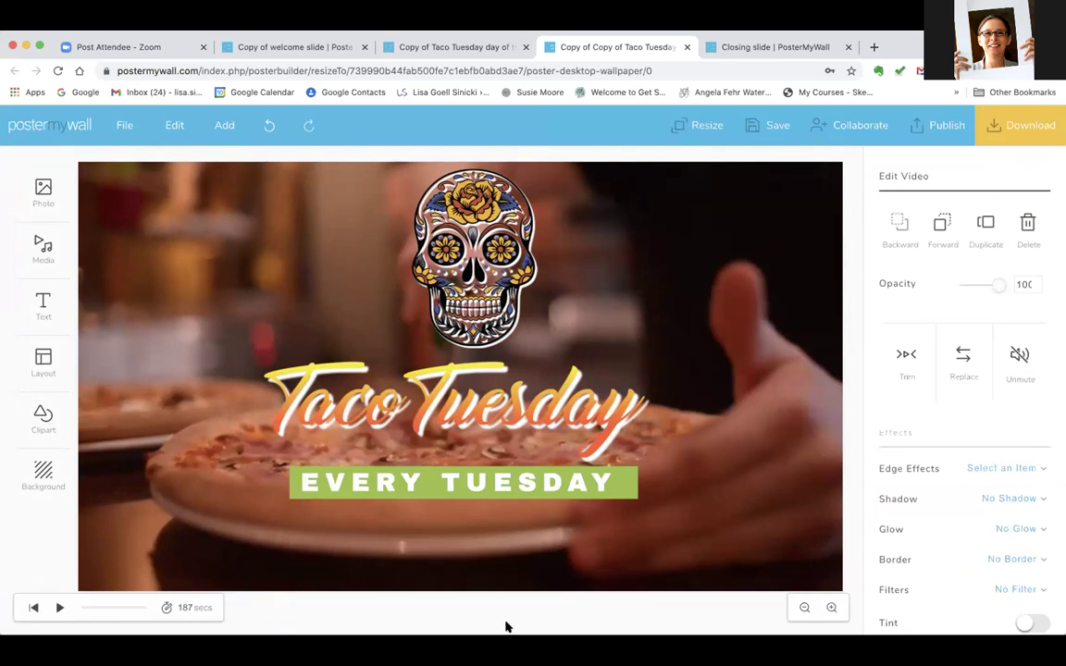
Step: Trim the background pizza video so that it ends at 6.3 seconds
click(903, 356)
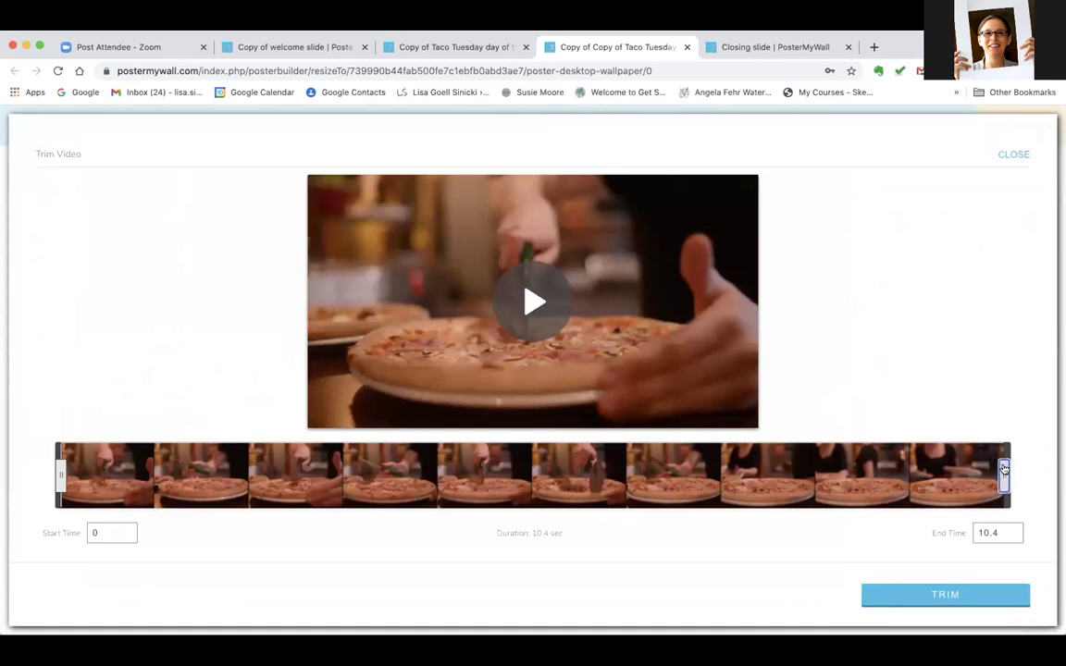
drag(1002, 470, 632, 490)
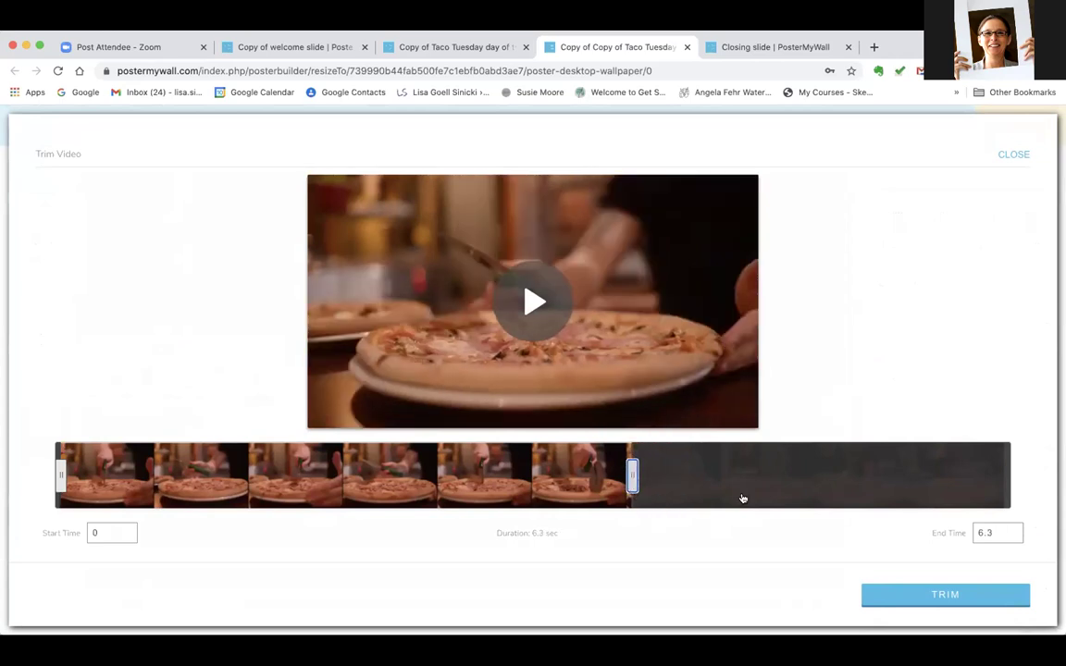
click(939, 596)
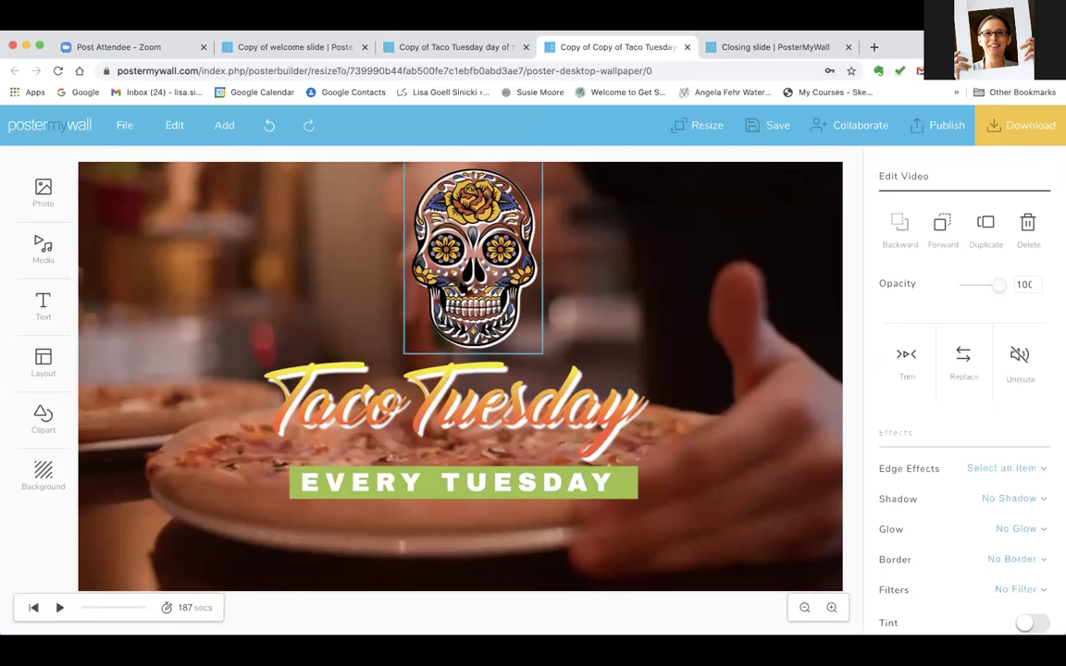
Step: Delete the sugar skull image and add the Freddy's chef-hat logo from My Photos to the design
click(472, 258)
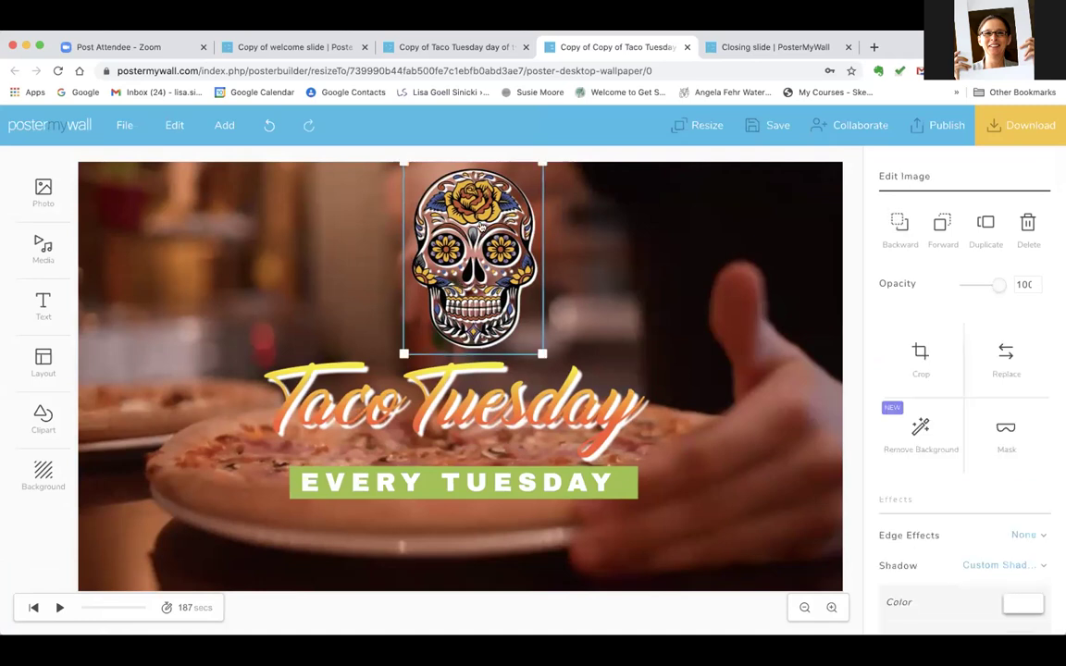
key(Delete)
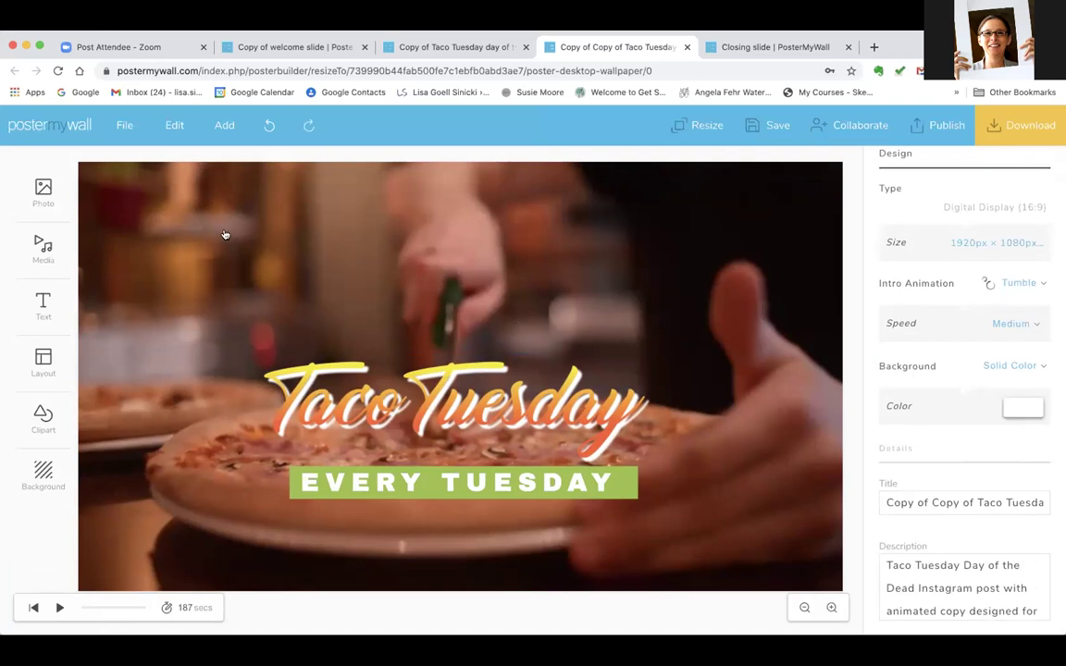
click(38, 190)
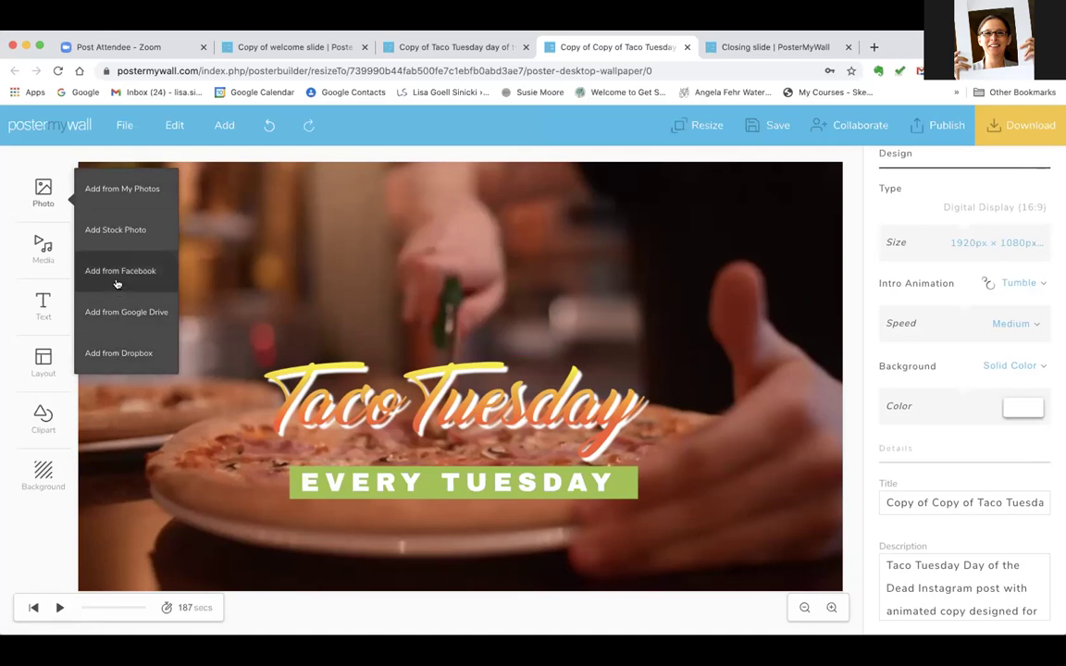
click(119, 191)
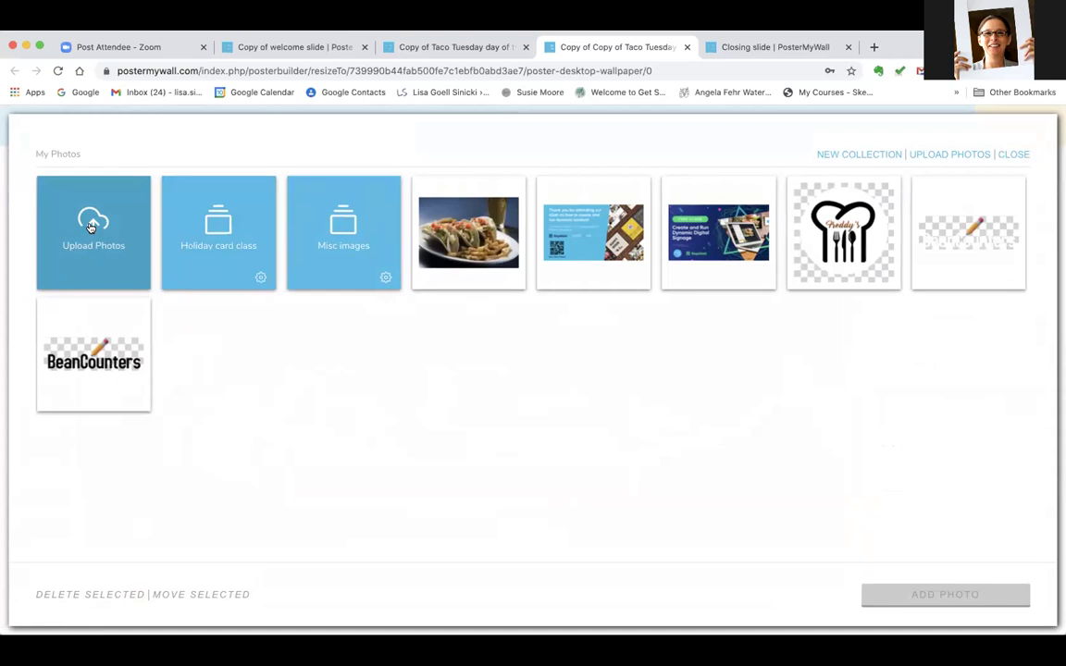
click(845, 221)
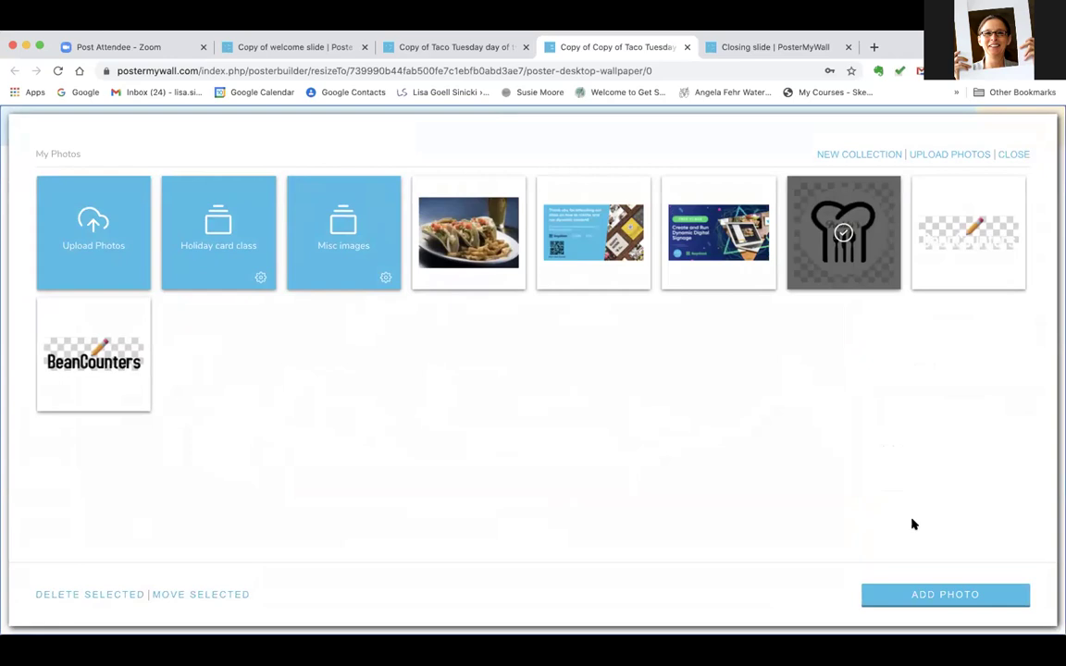
click(947, 595)
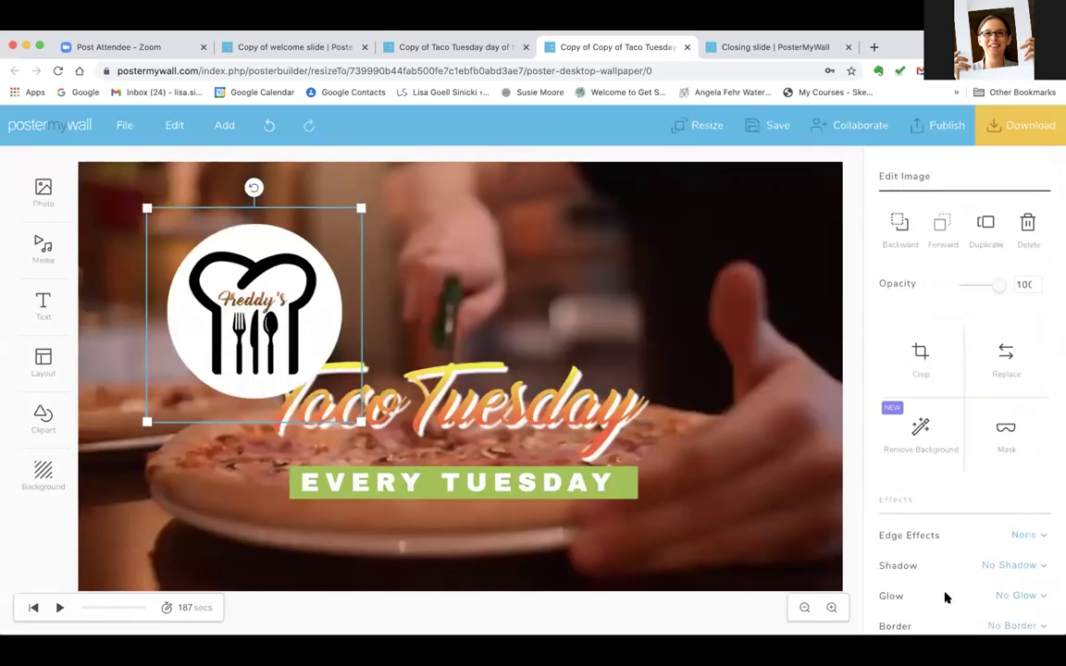
Step: Shrink the Freddy's logo and place it in the upper-left corner of the design
mouse_move(251, 187)
mouse_down()
mouse_move(201, 196)
mouse_move(290, 194)
mouse_move(254, 188)
mouse_up()
drag(360, 422, 314, 394)
drag(214, 335, 166, 292)
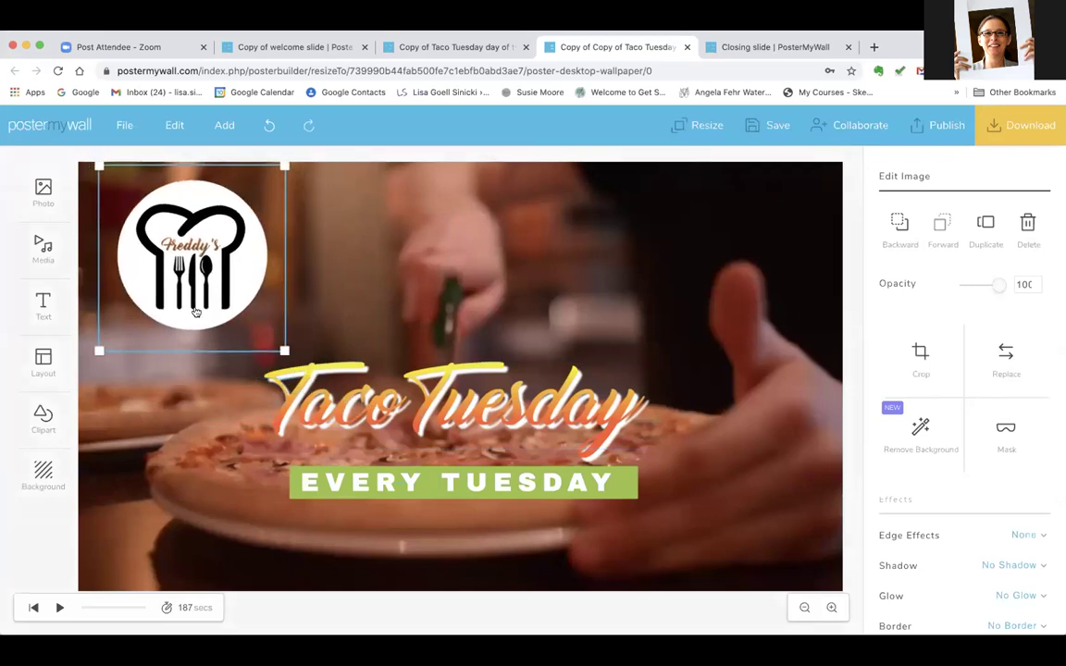
drag(280, 343, 272, 337)
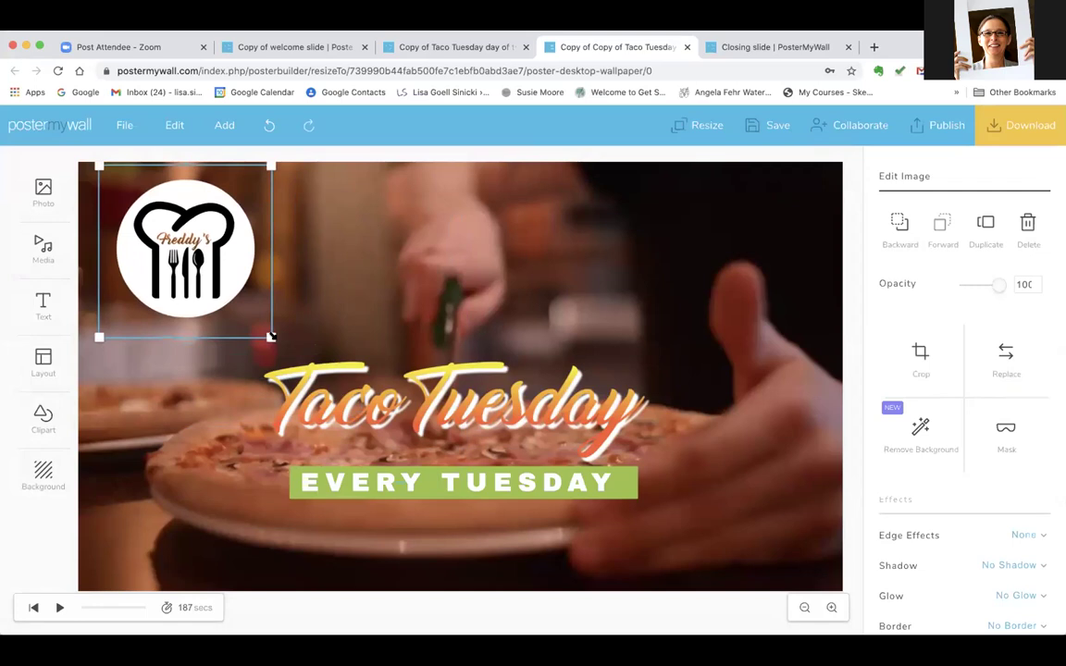
Step: Move the Taco Tuesday title up beside the logo and restyle it in larger Merriweather Bold lettering
click(379, 395)
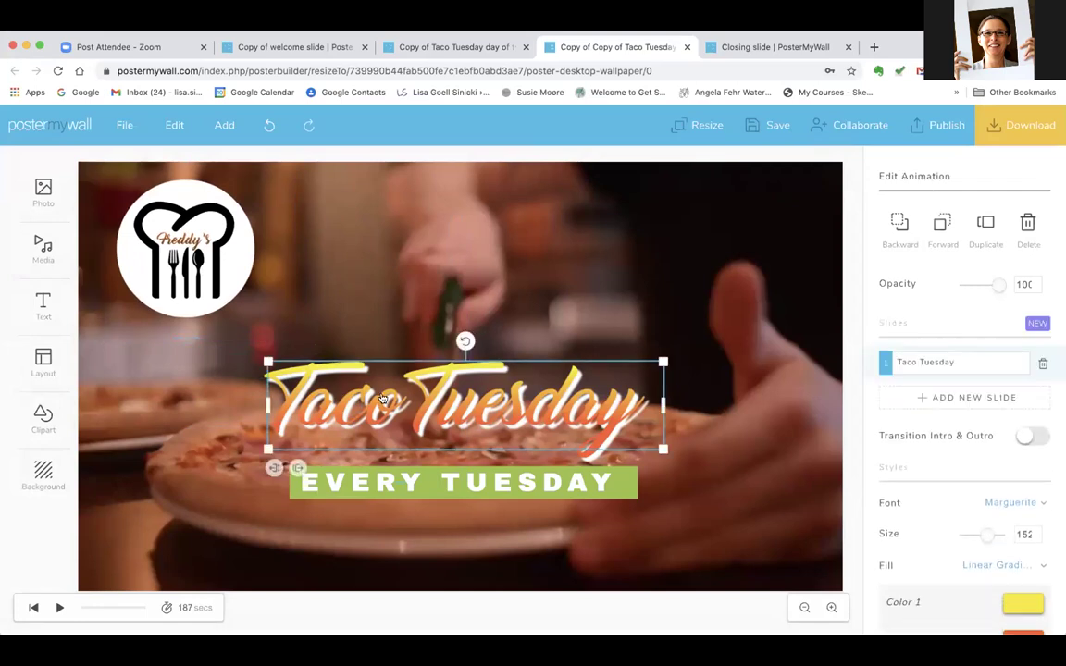
drag(390, 396, 423, 232)
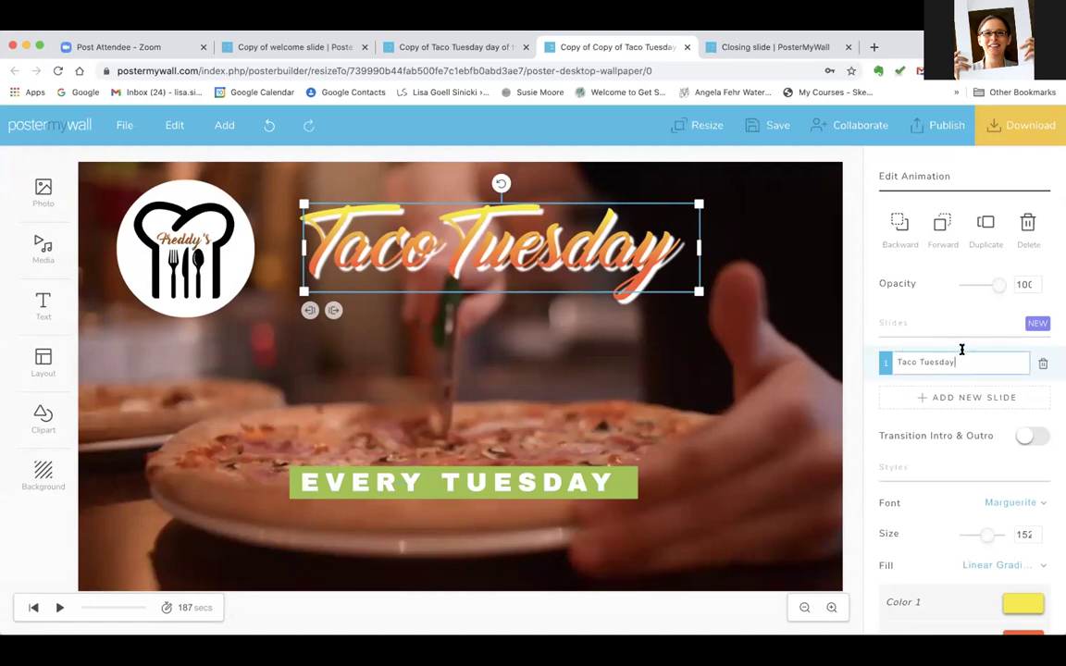
scroll(952, 462, down, 3)
click(1009, 409)
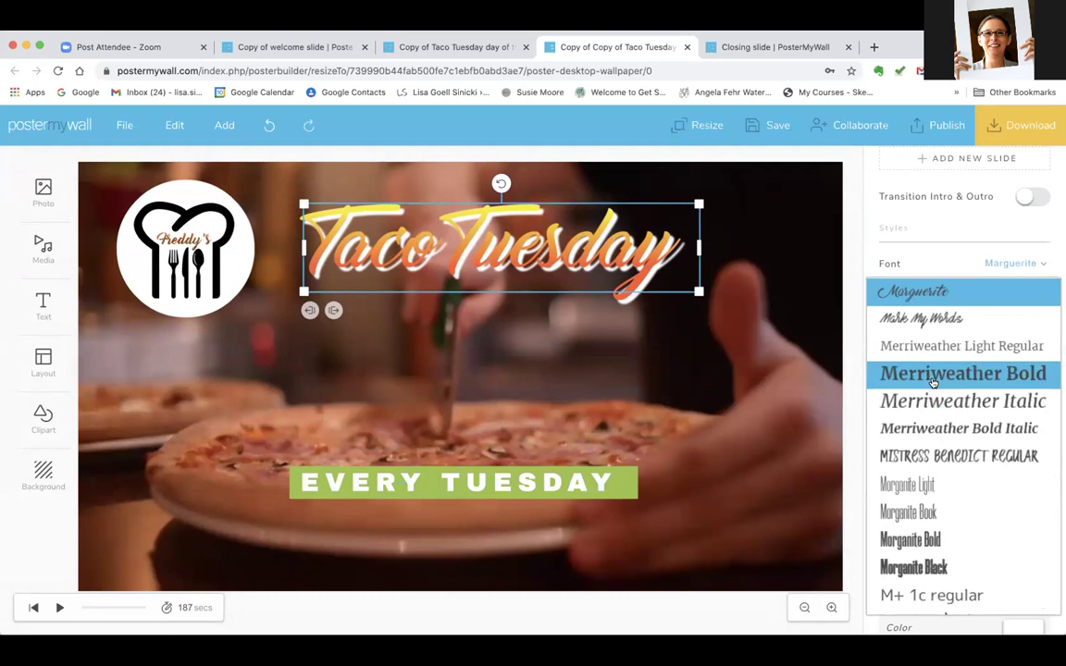
click(927, 373)
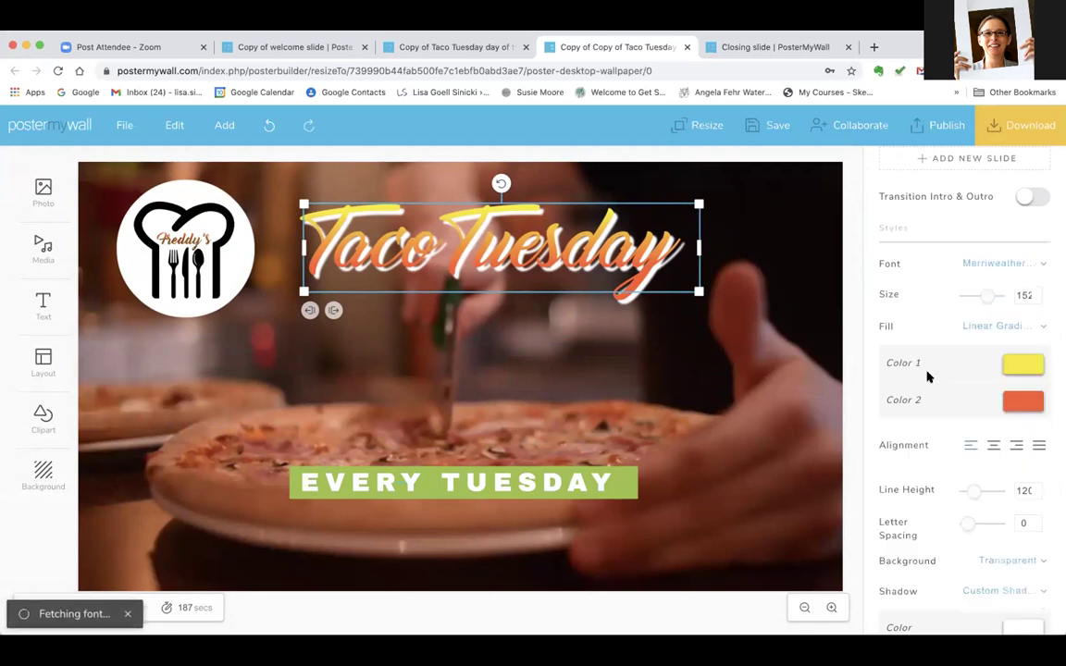
drag(698, 283, 902, 308)
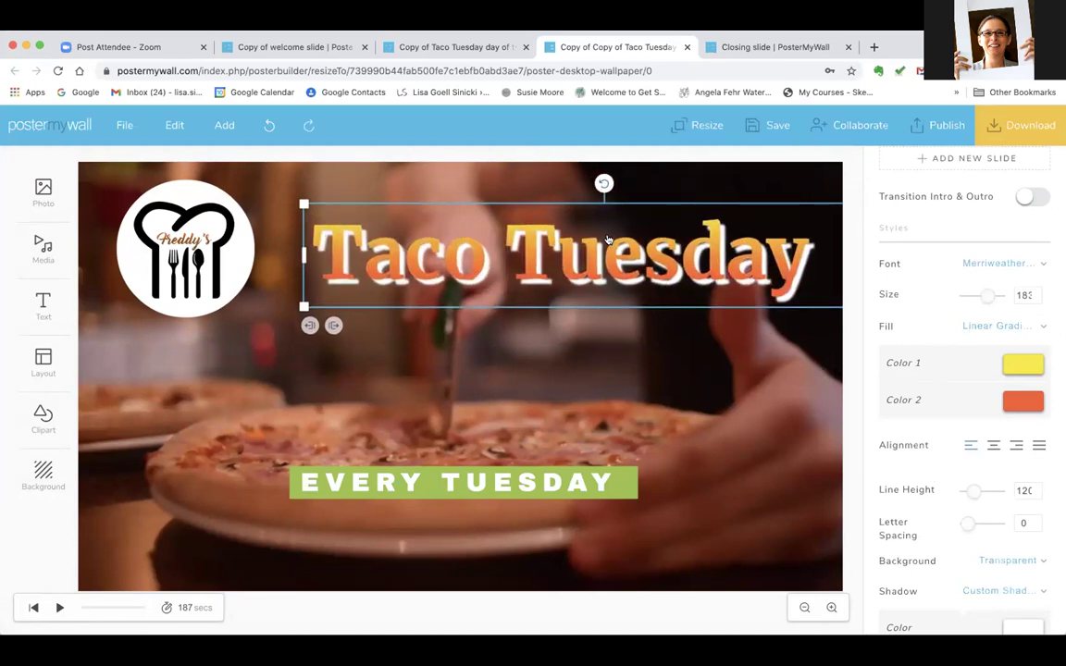
drag(605, 244, 583, 244)
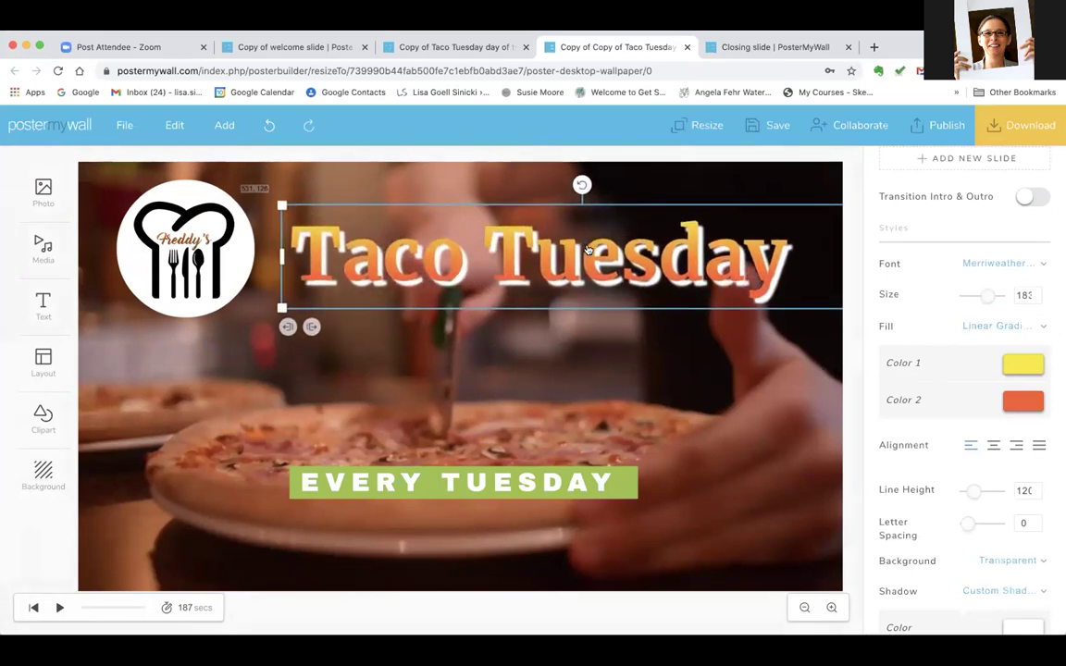
Step: Replace the title text with "Pizza Night" and enlarge it to size 211 beside the logo
click(539, 265)
double_click(536, 263)
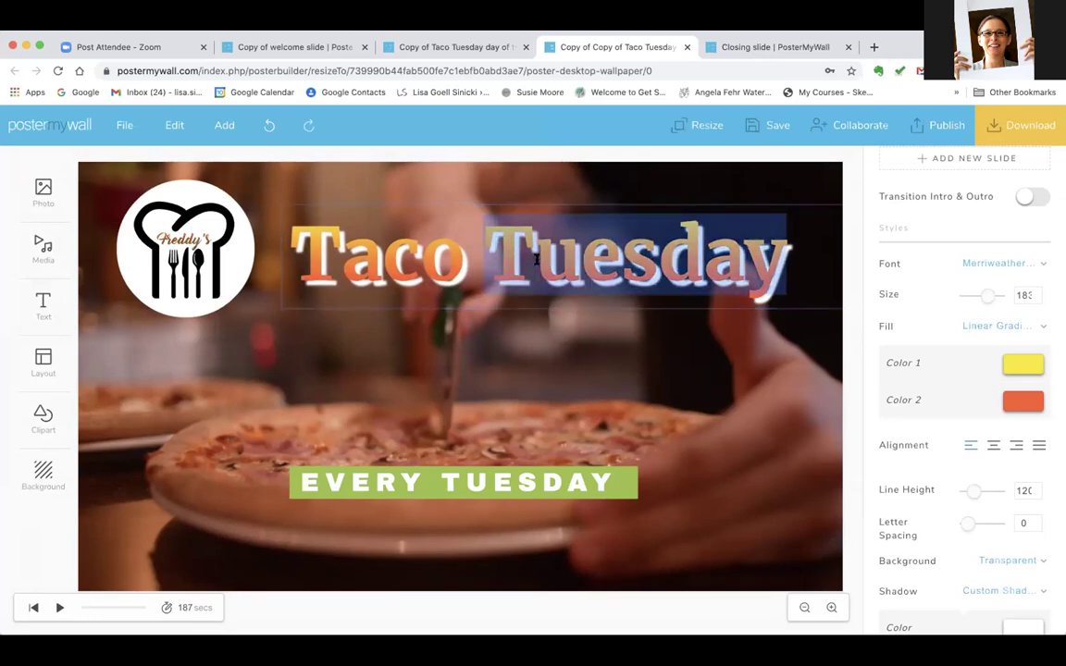
triple_click(537, 260)
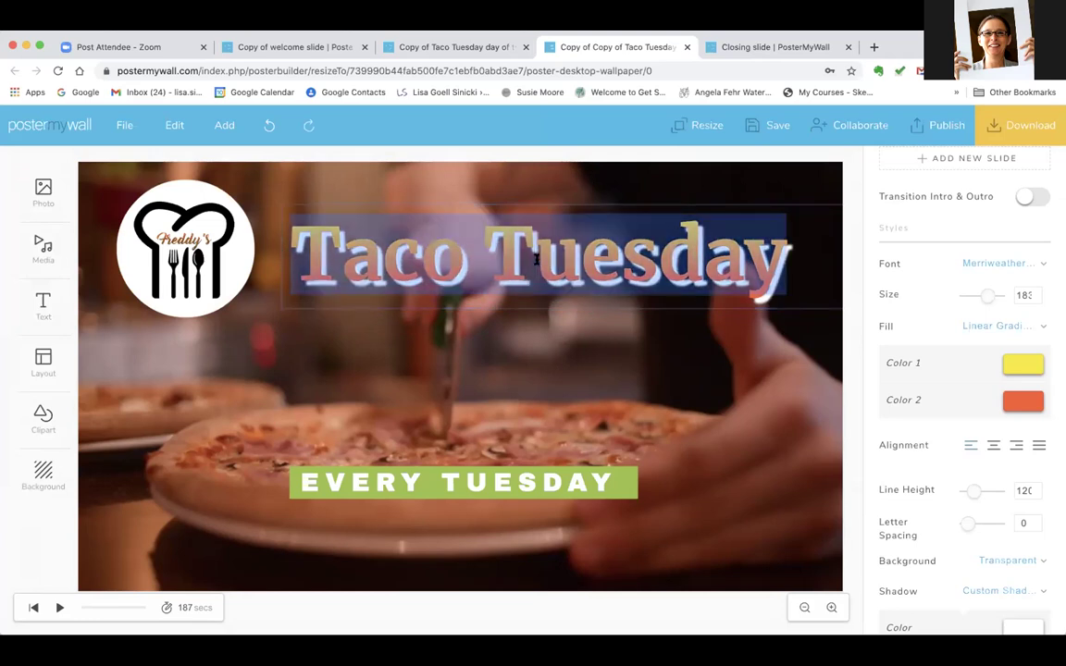
text(ii)
key(BackSpace)
text(z)
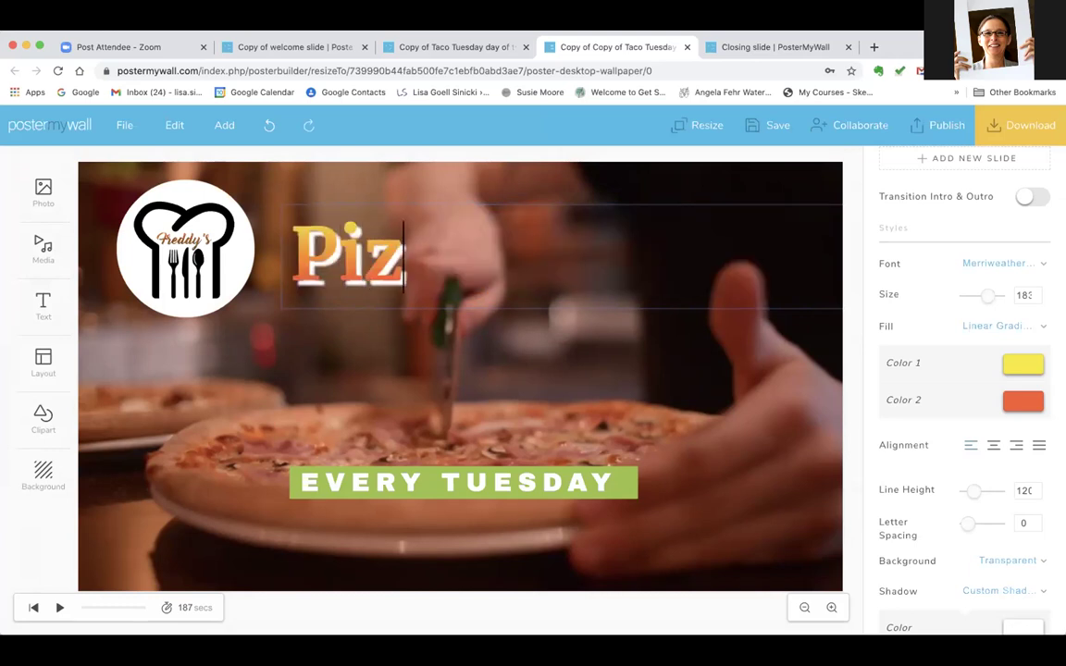
text(za Ni)
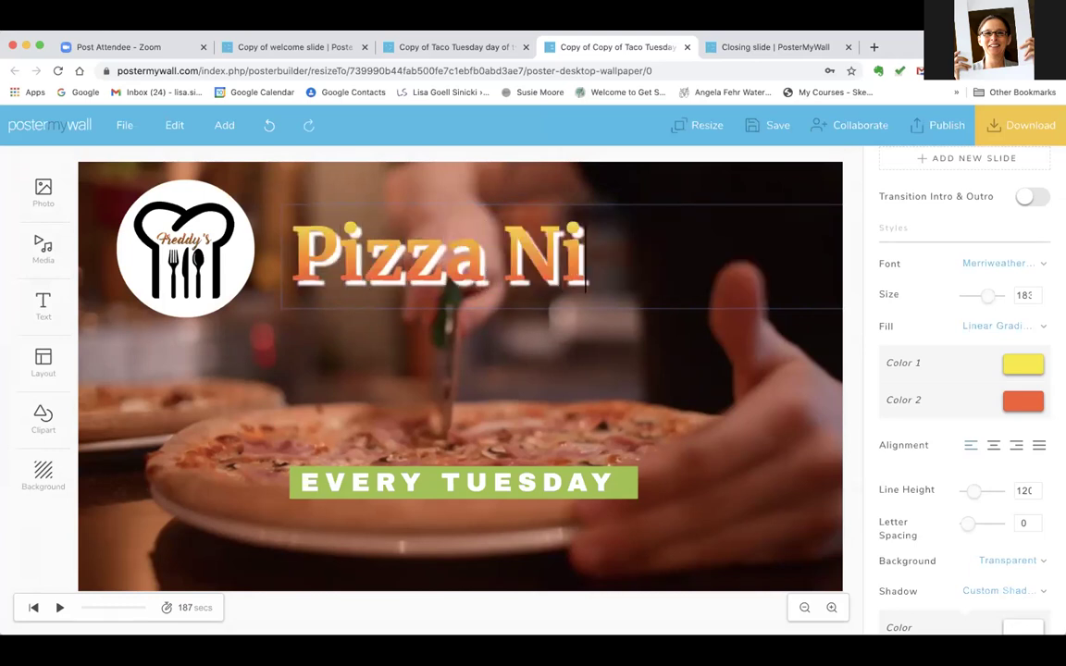
text(ght)
click(519, 245)
click(341, 252)
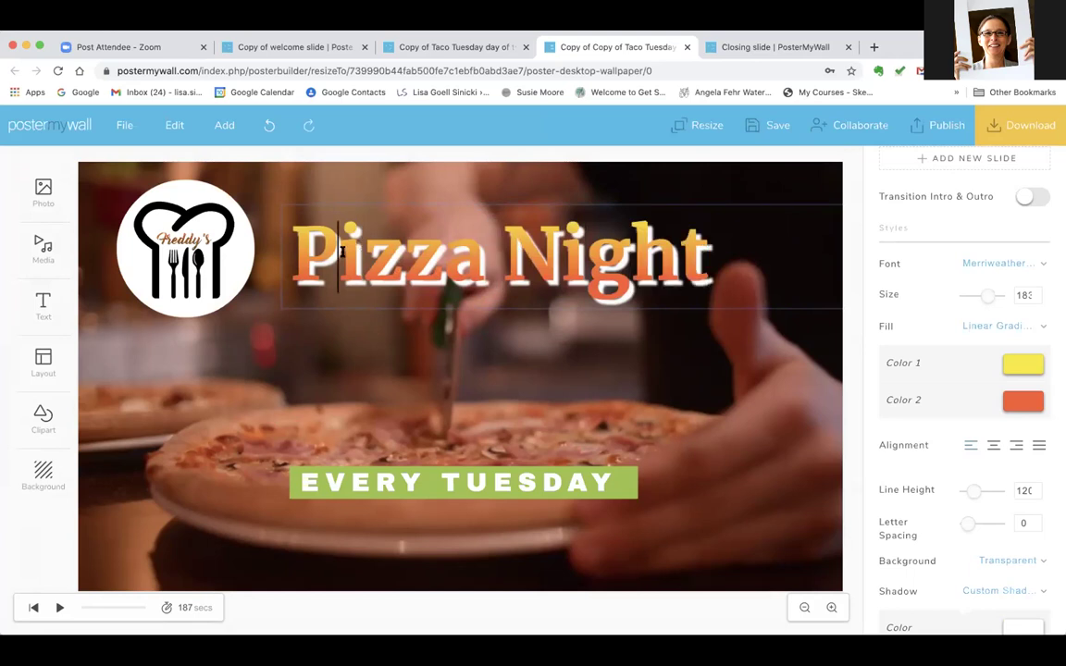
key(Escape)
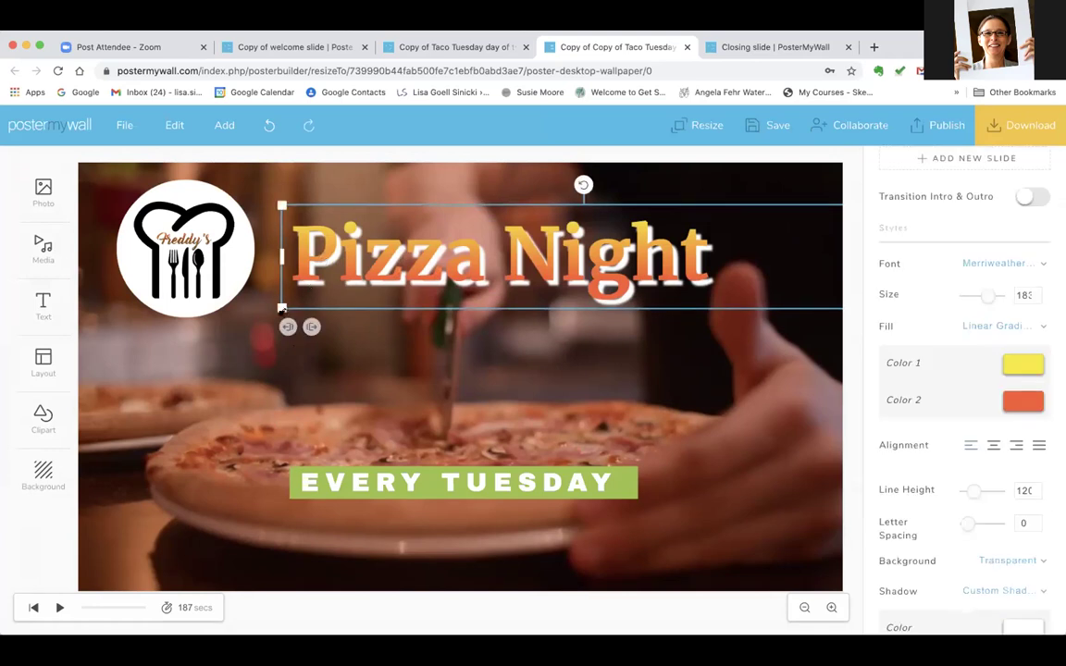
drag(282, 308, 194, 320)
drag(388, 231, 473, 240)
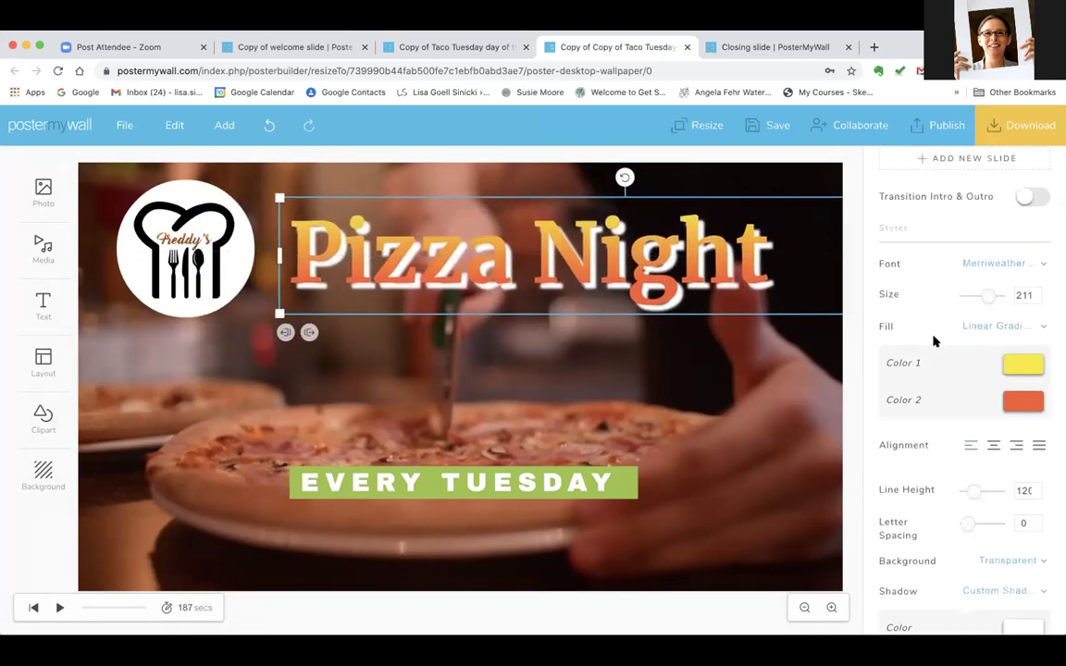
Step: Try a solid green fill on the Pizza Night title and undo the fill change
click(987, 328)
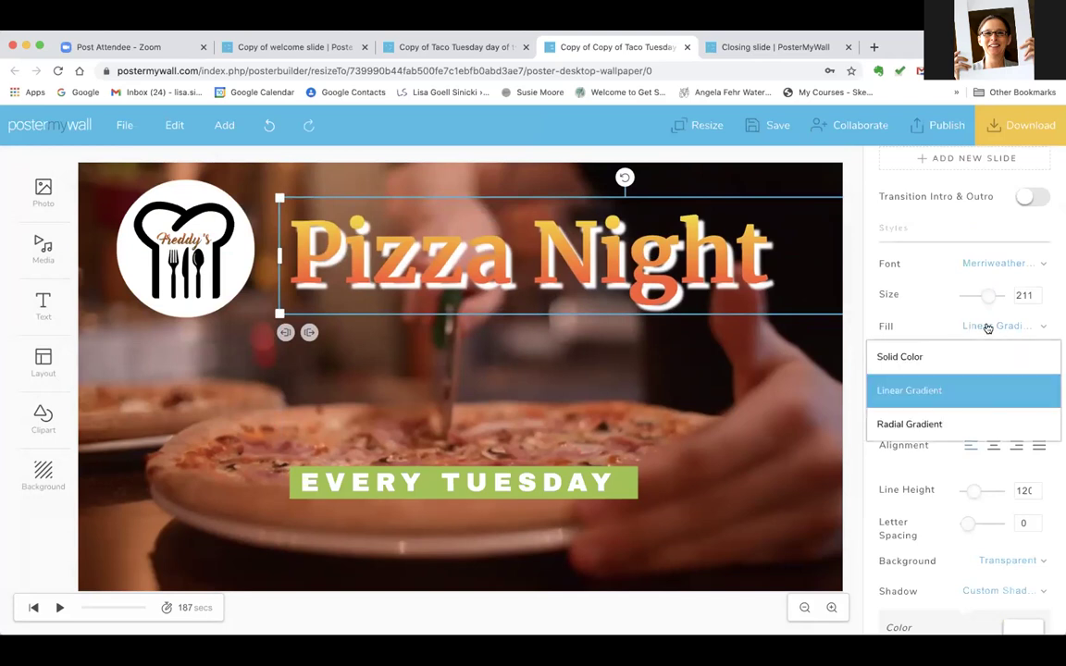
click(931, 358)
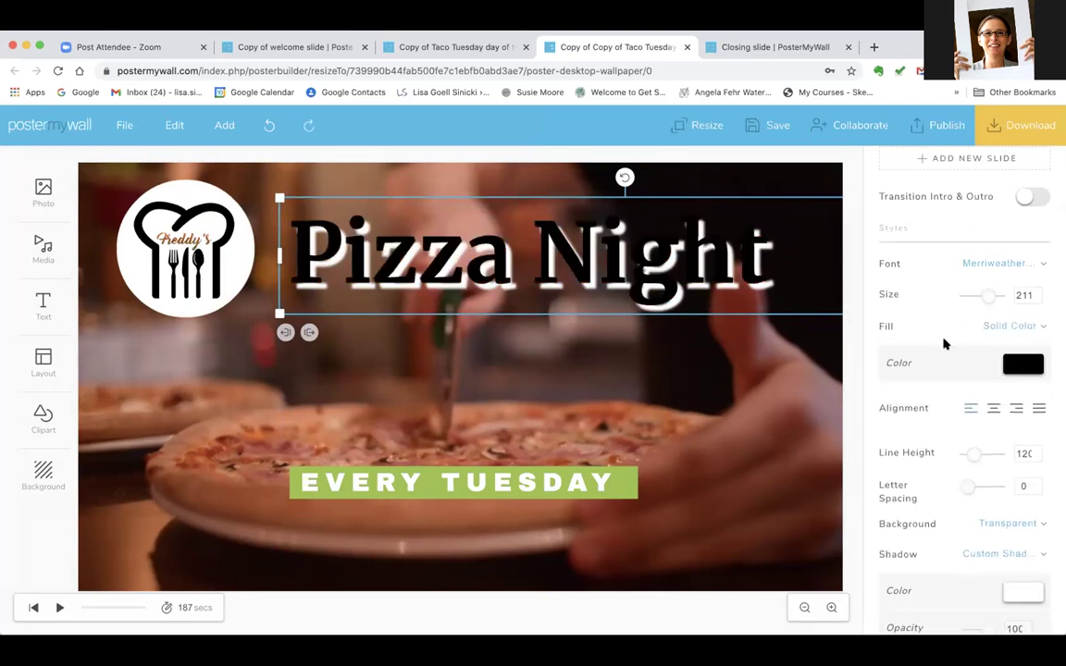
click(1022, 364)
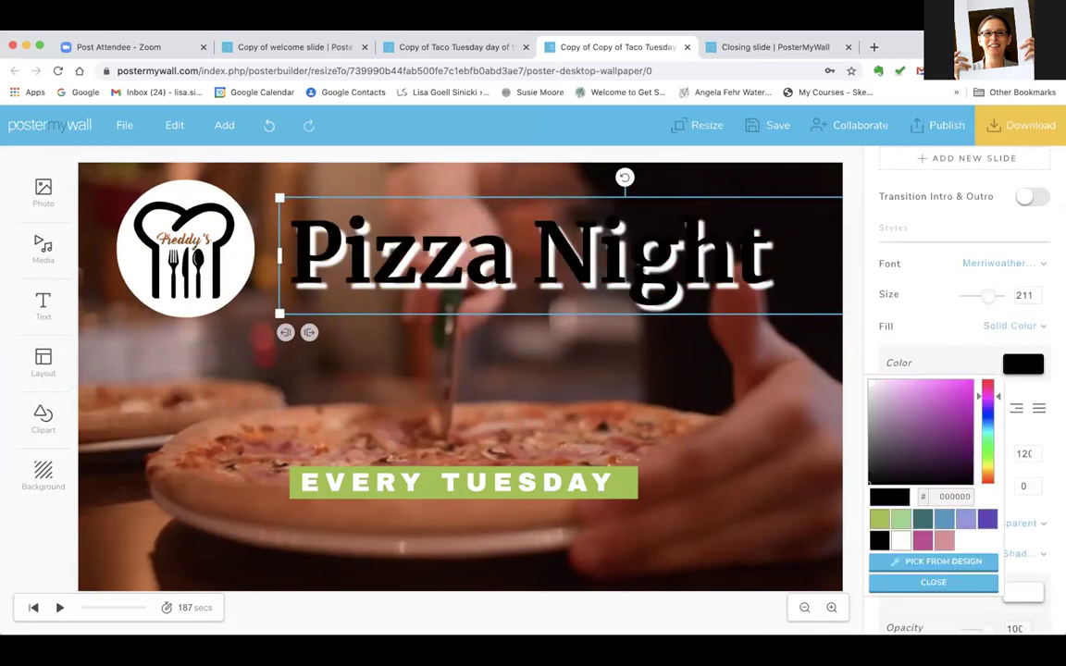
click(948, 399)
drag(996, 395, 988, 439)
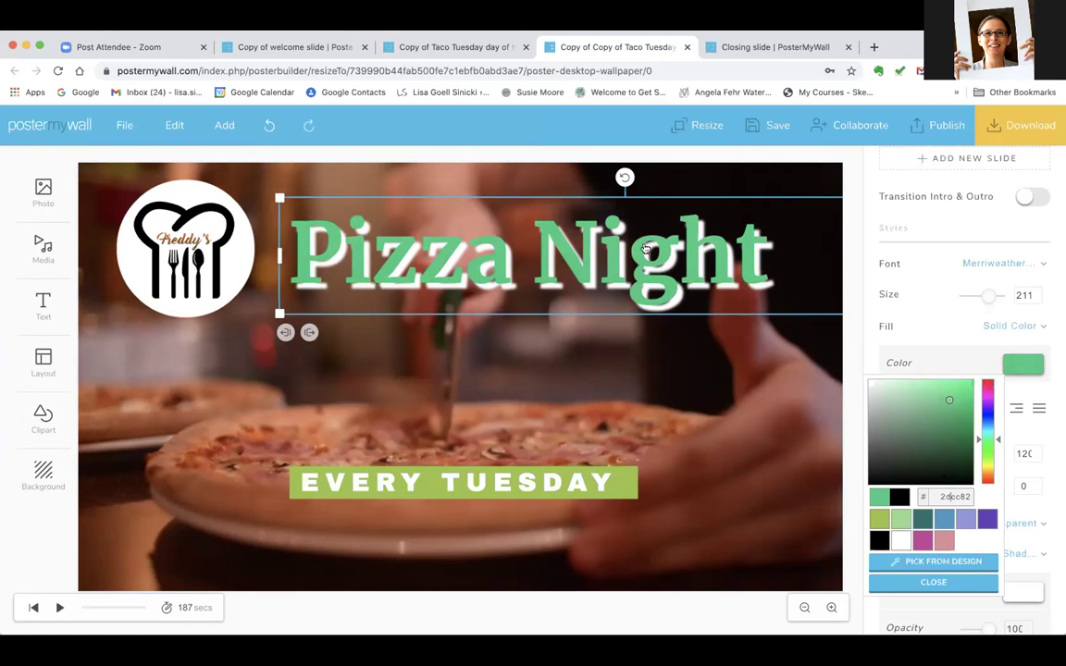
click(266, 130)
click(266, 130)
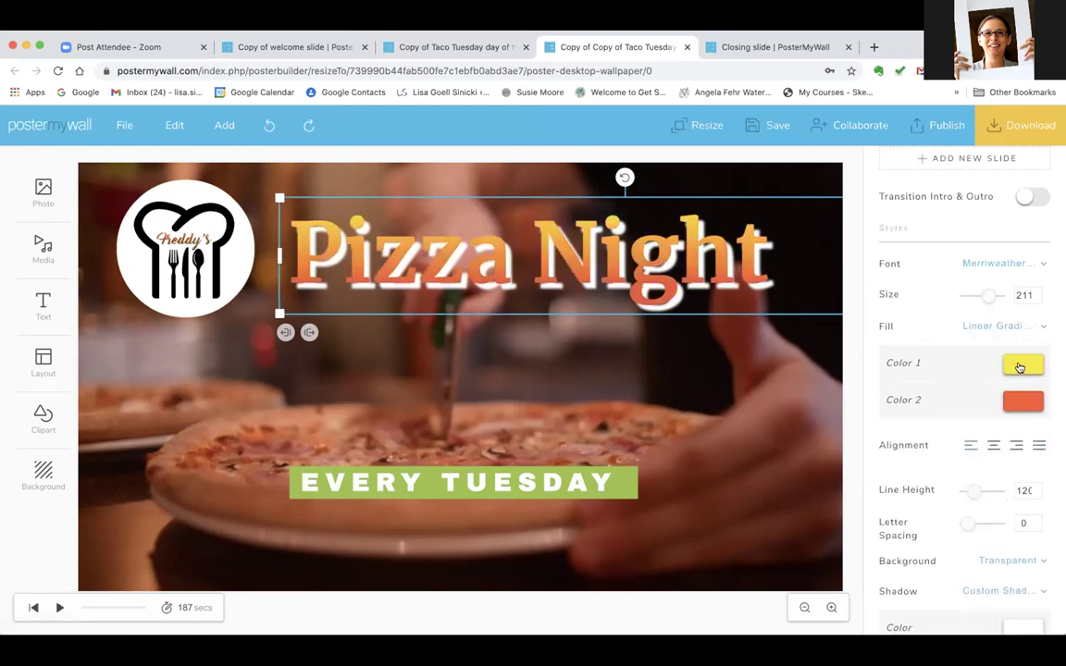
Step: Set the Pizza Night title's gradient colours to orange f79d16 and red-orange fa3e0a
click(1020, 367)
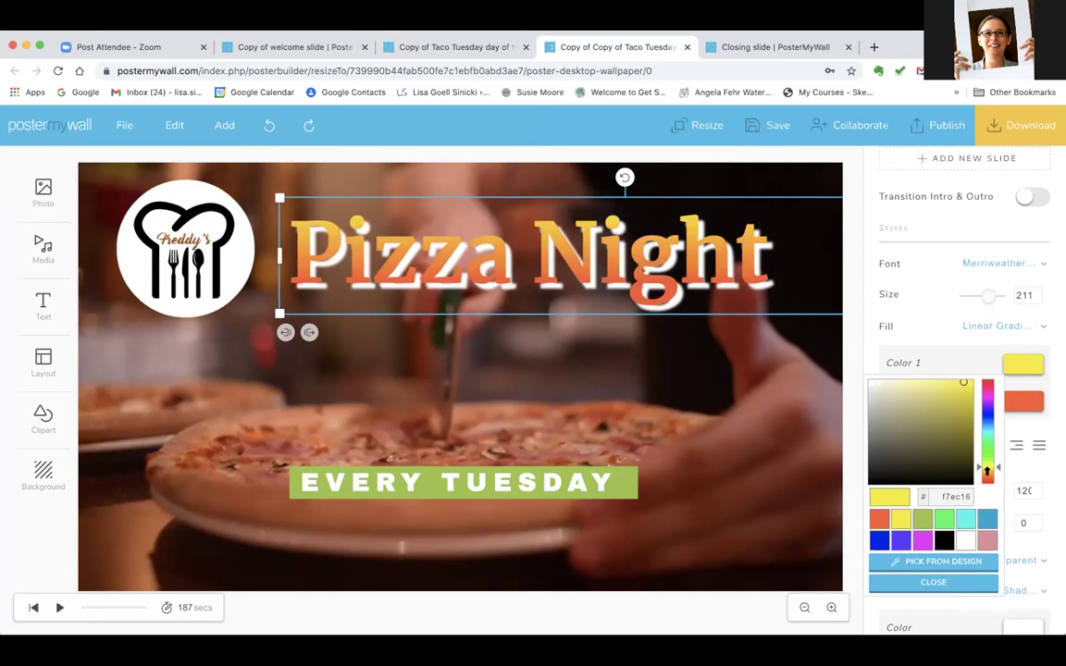
drag(987, 470, 987, 473)
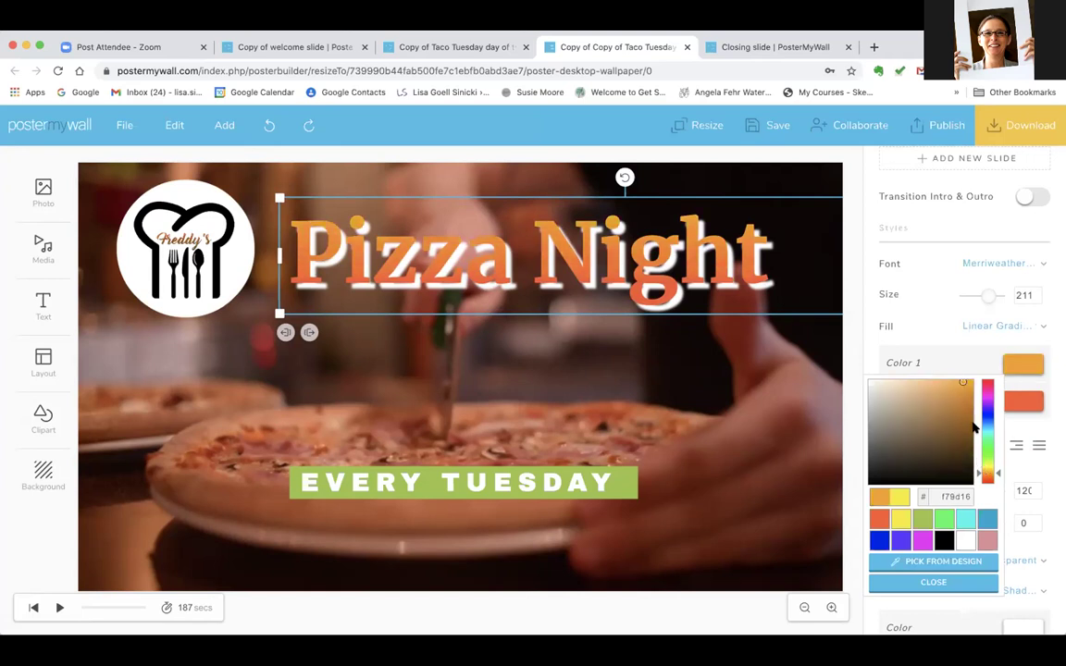
click(740, 277)
click(1025, 402)
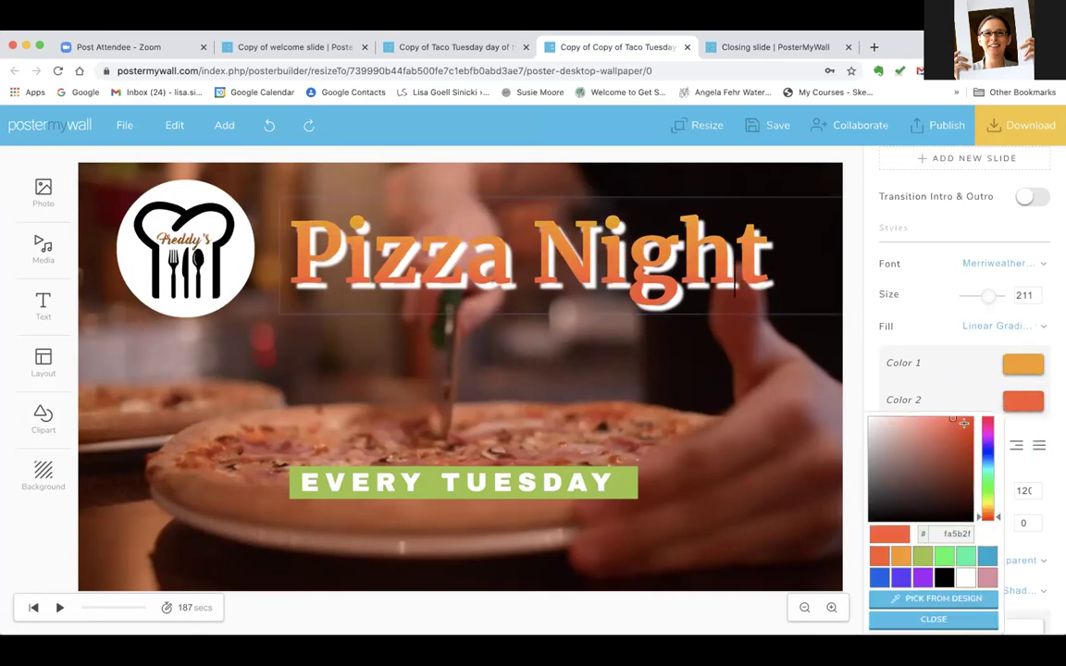
drag(952, 418, 966, 417)
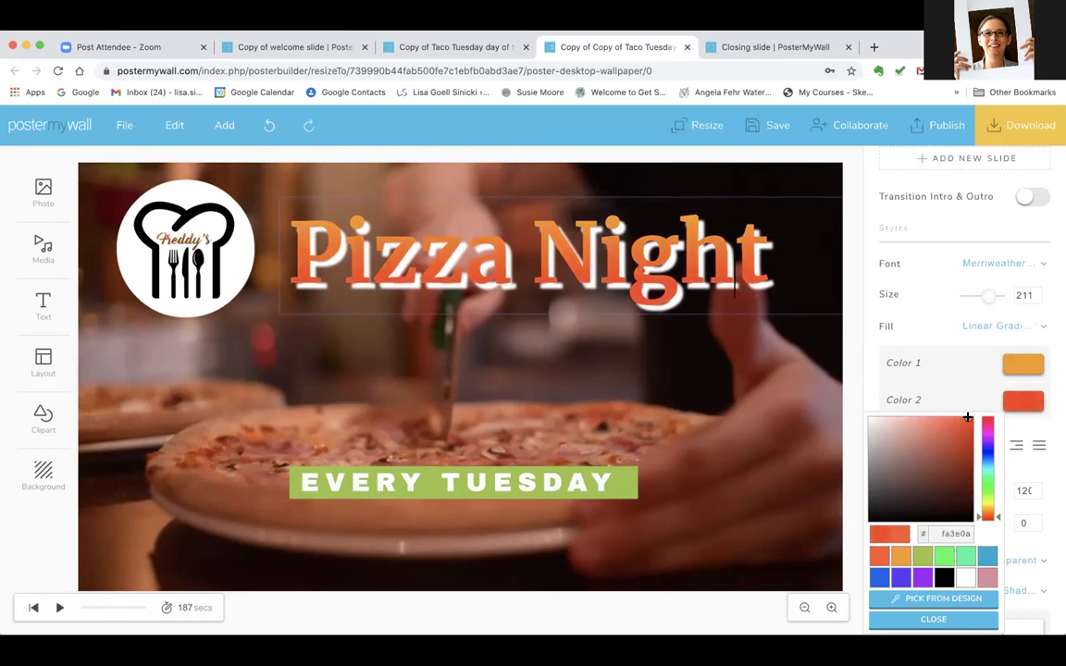
click(856, 405)
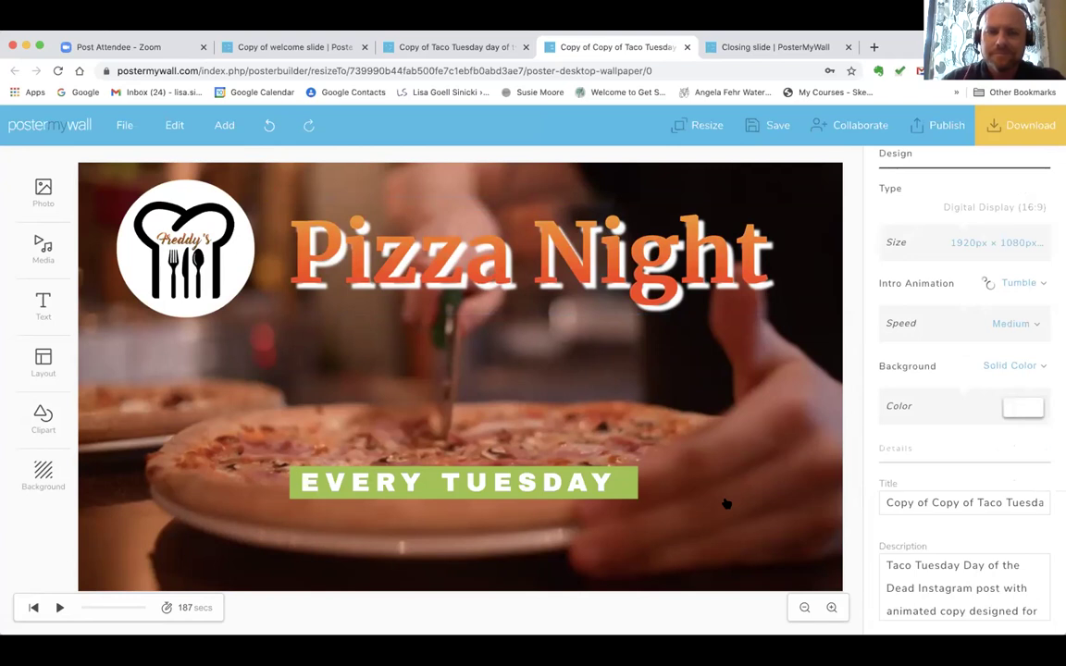
Step: Move the EVERY TUESDAY text animation and its green bar lower, onto the bottom edge of the pizza
click(454, 488)
drag(459, 505, 466, 533)
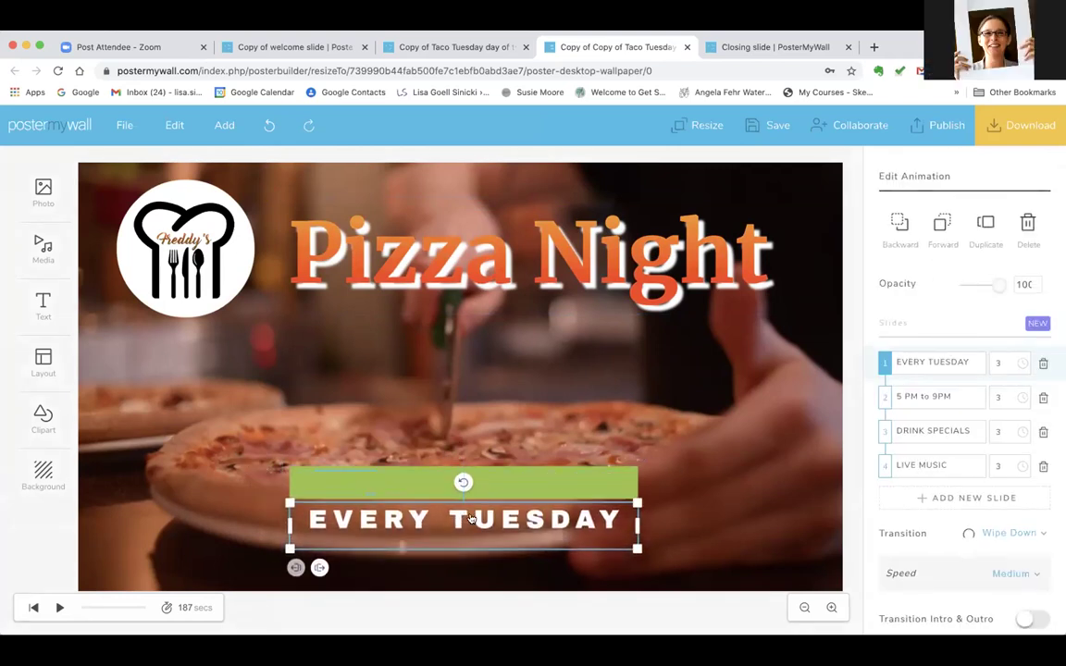
drag(532, 471, 528, 503)
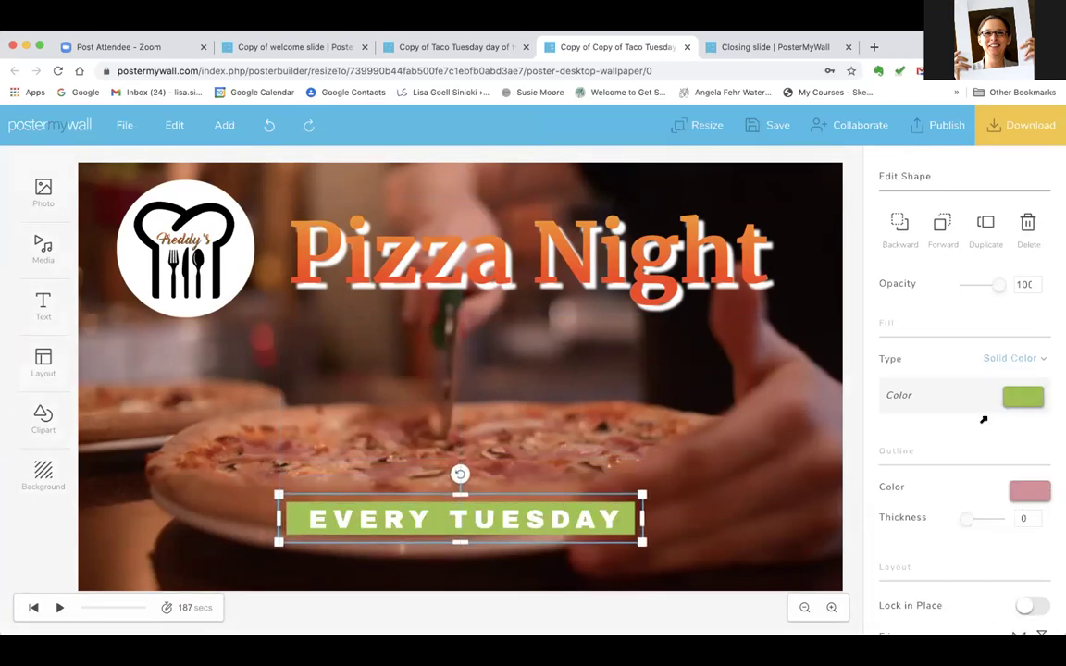
Step: Recolour the green bar with the red-orange sampled from the Pizza Night title
click(1013, 397)
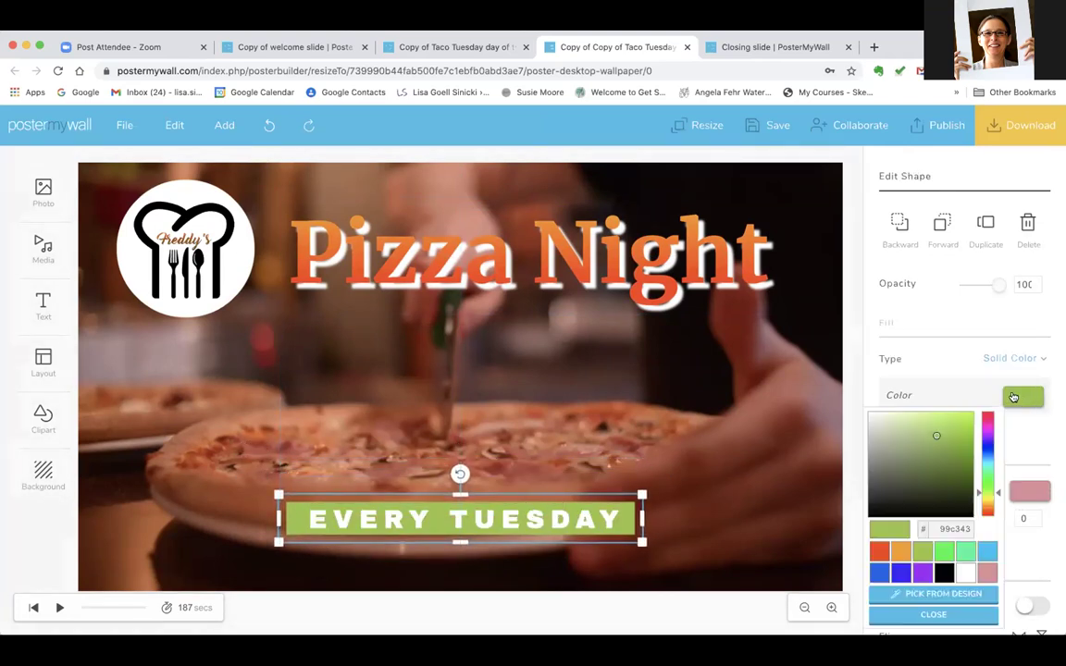
click(923, 595)
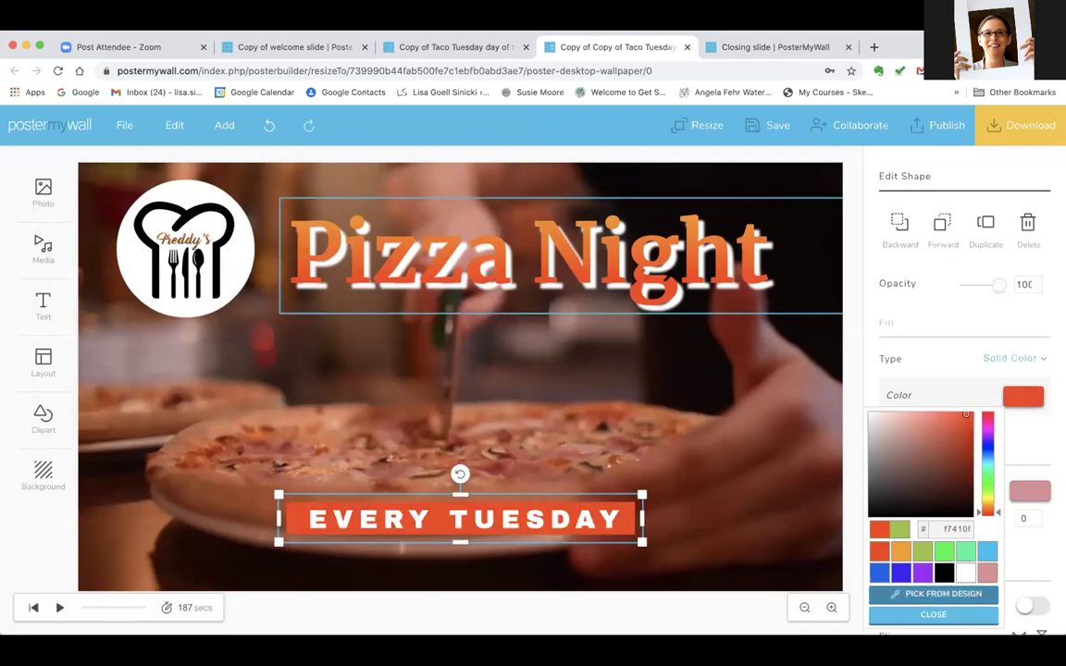
click(596, 259)
click(651, 393)
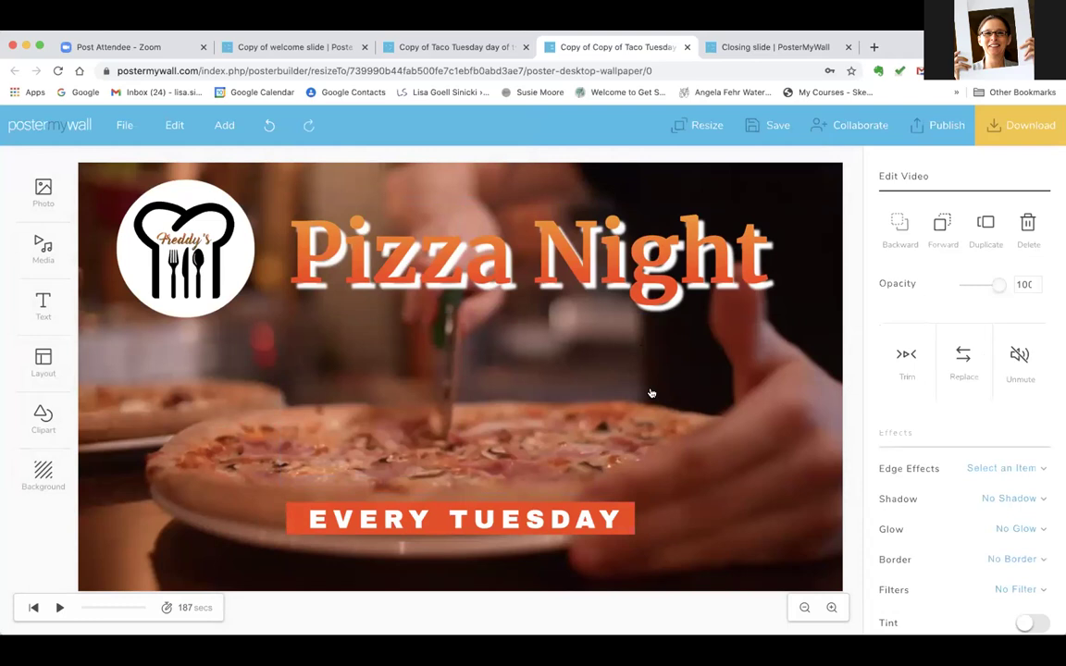
click(413, 510)
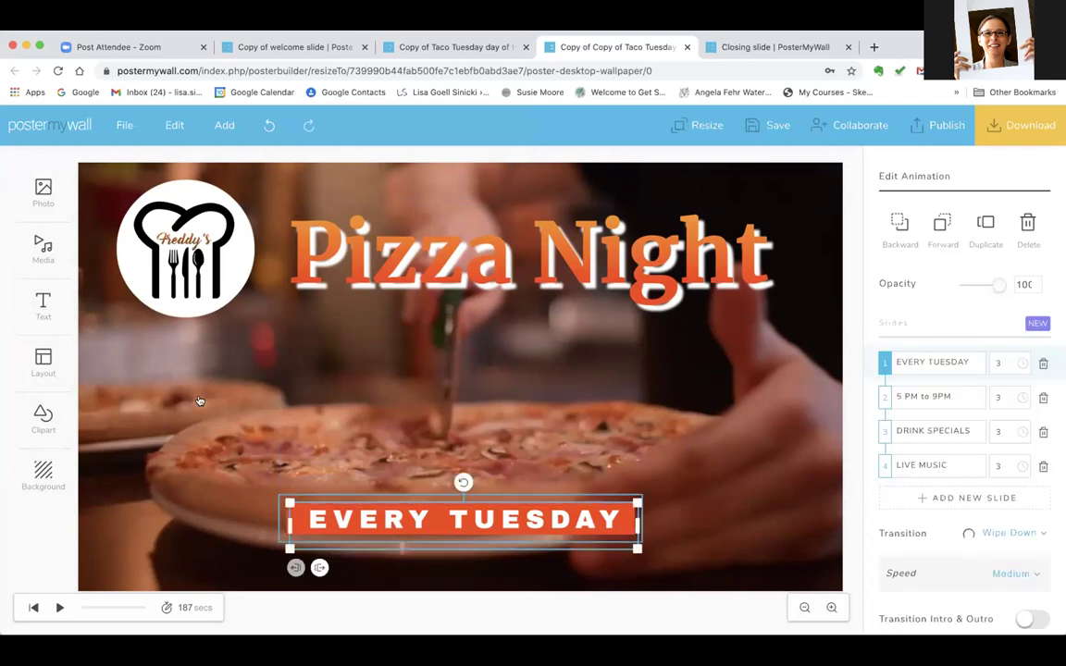
Step: Add a plain text box between the title and the bar and enlarge it to size 178
mouse_move(43, 305)
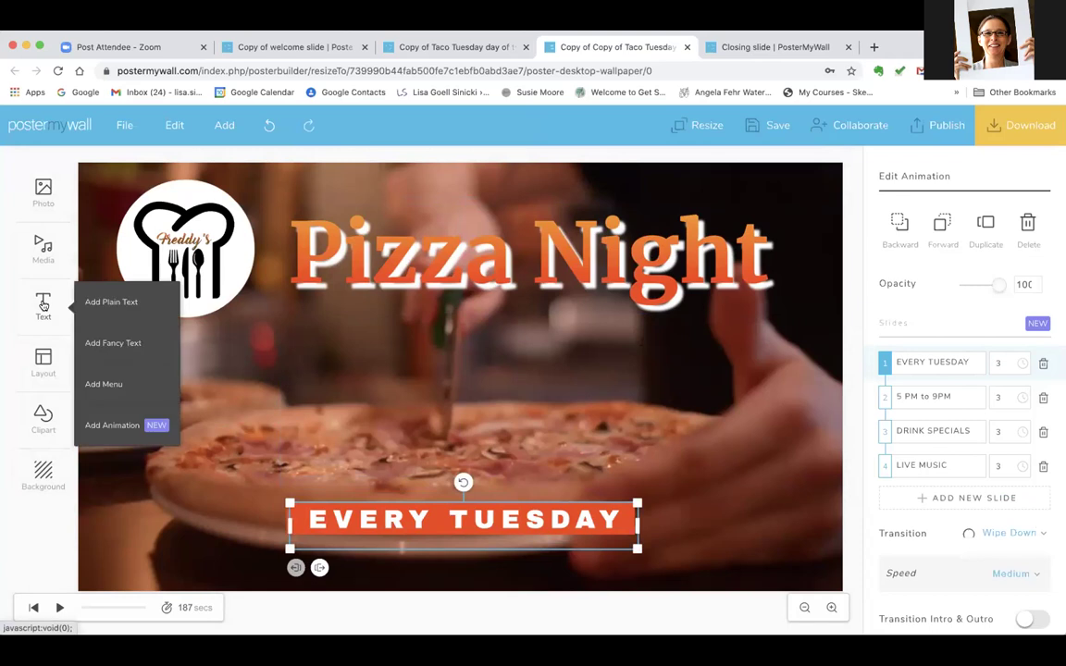
click(111, 301)
drag(267, 240, 336, 362)
drag(424, 382, 700, 438)
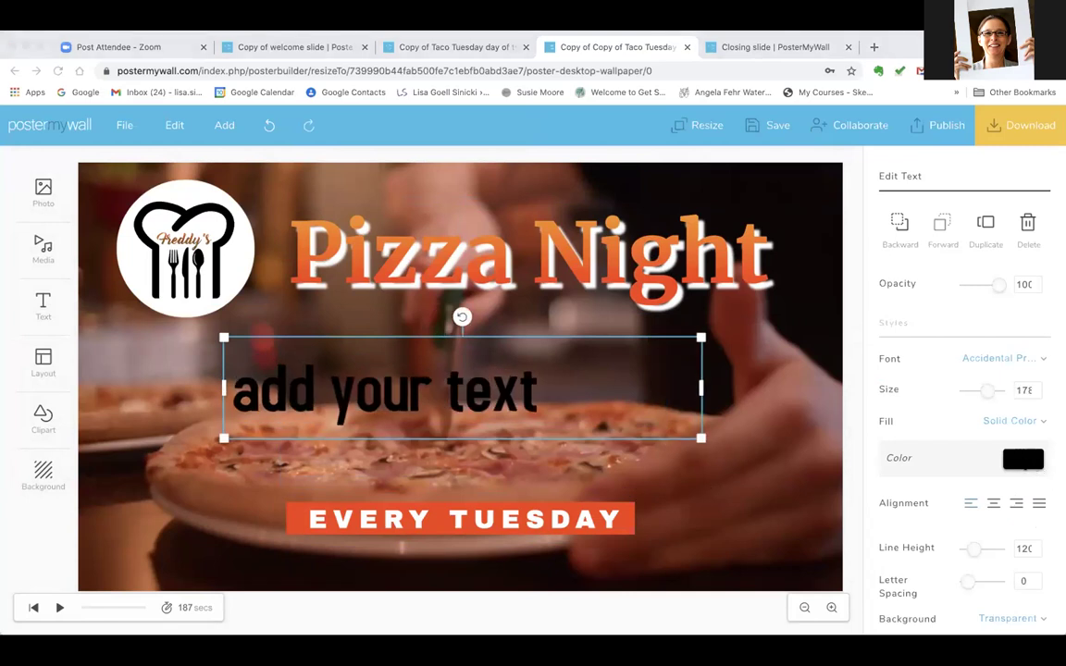
Step: Try white Advent Pro lettering on the placeholder text box and delete the box
click(1022, 459)
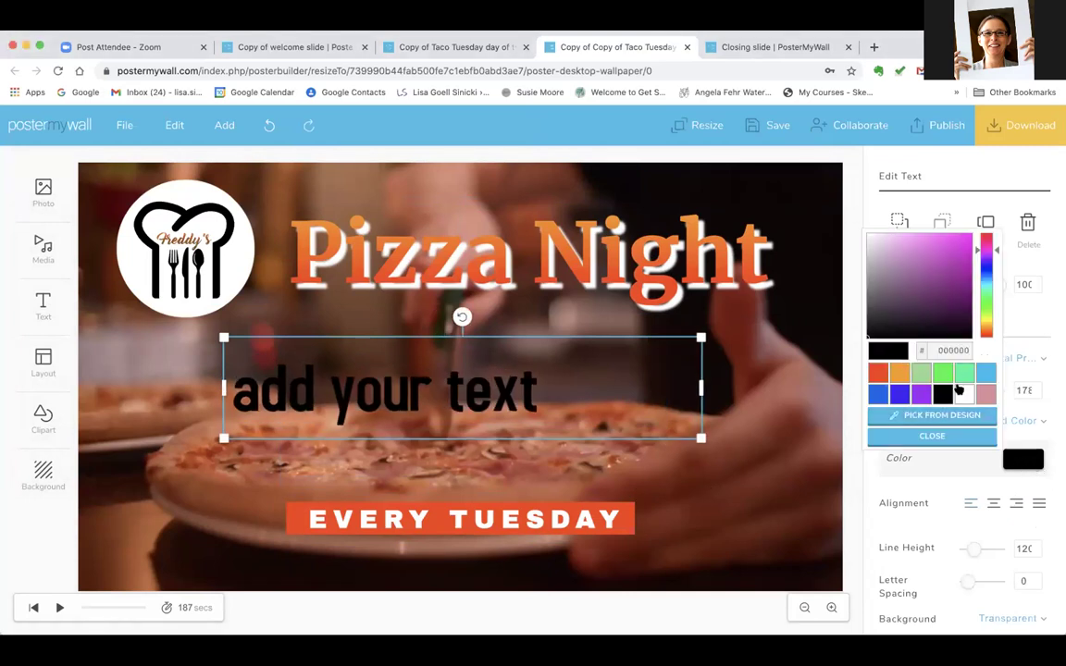
click(960, 393)
click(994, 357)
click(991, 358)
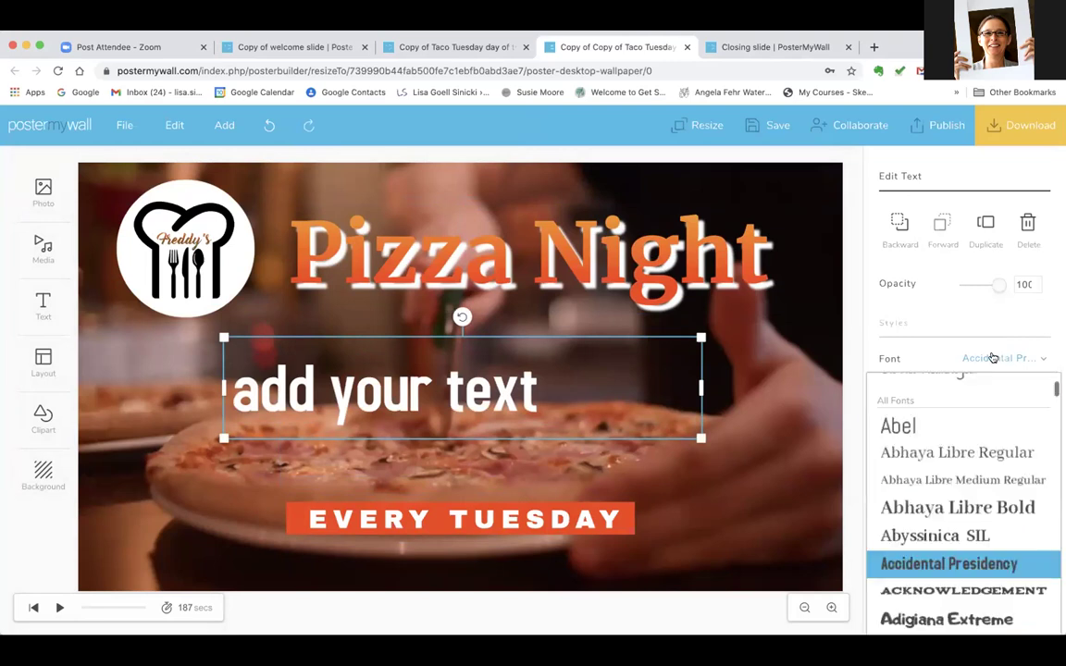
scroll(962, 407, down, 3)
click(957, 429)
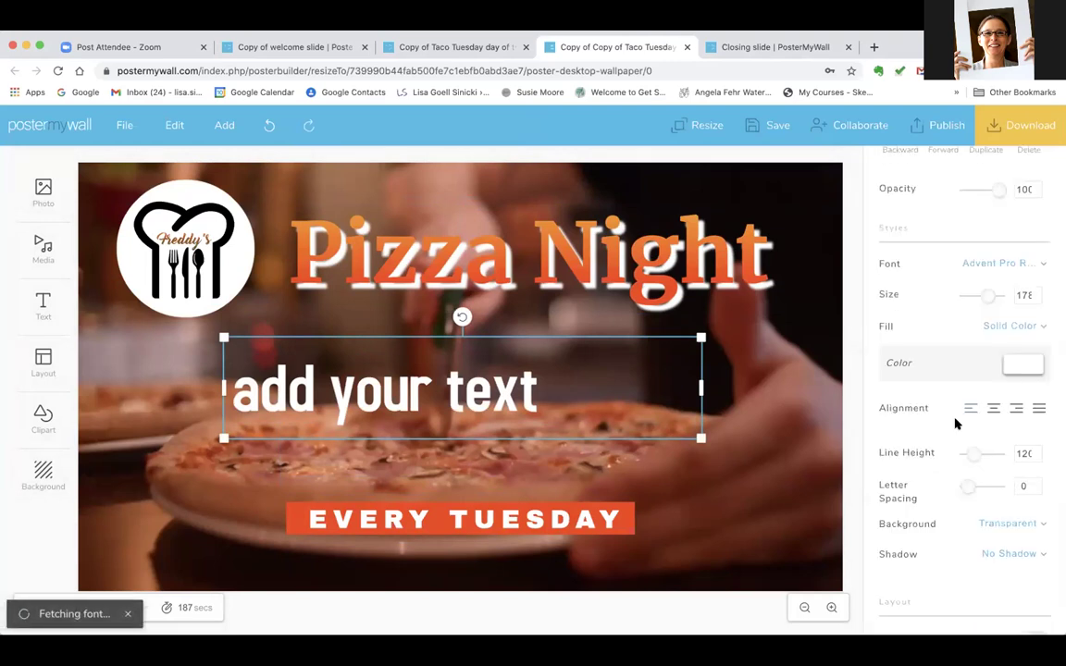
scroll(923, 504, down, 2)
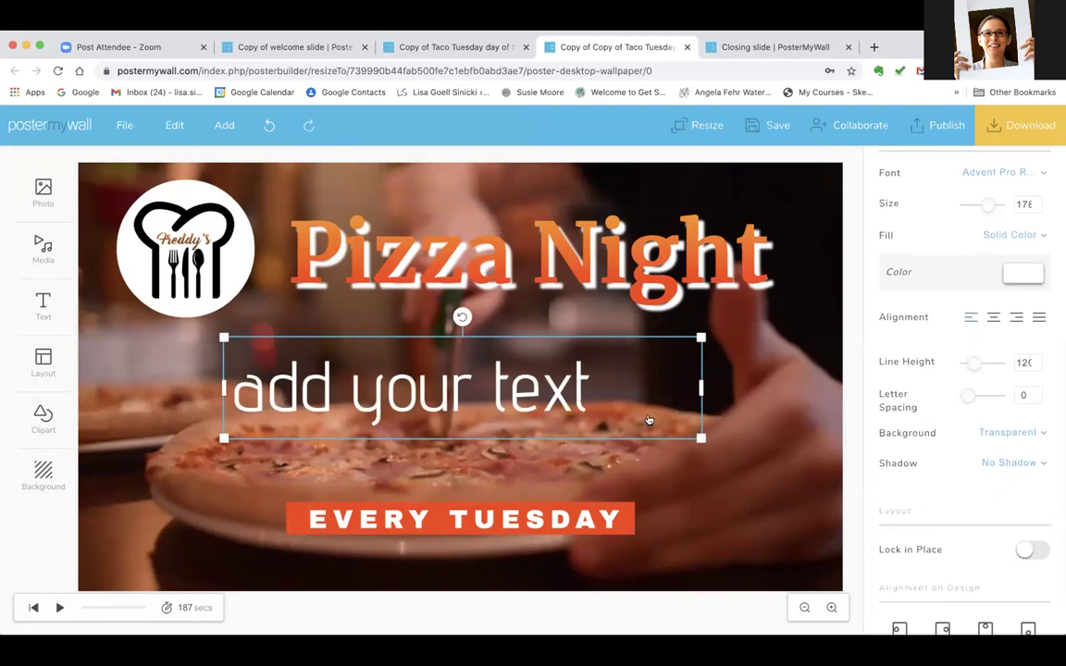
key(Delete)
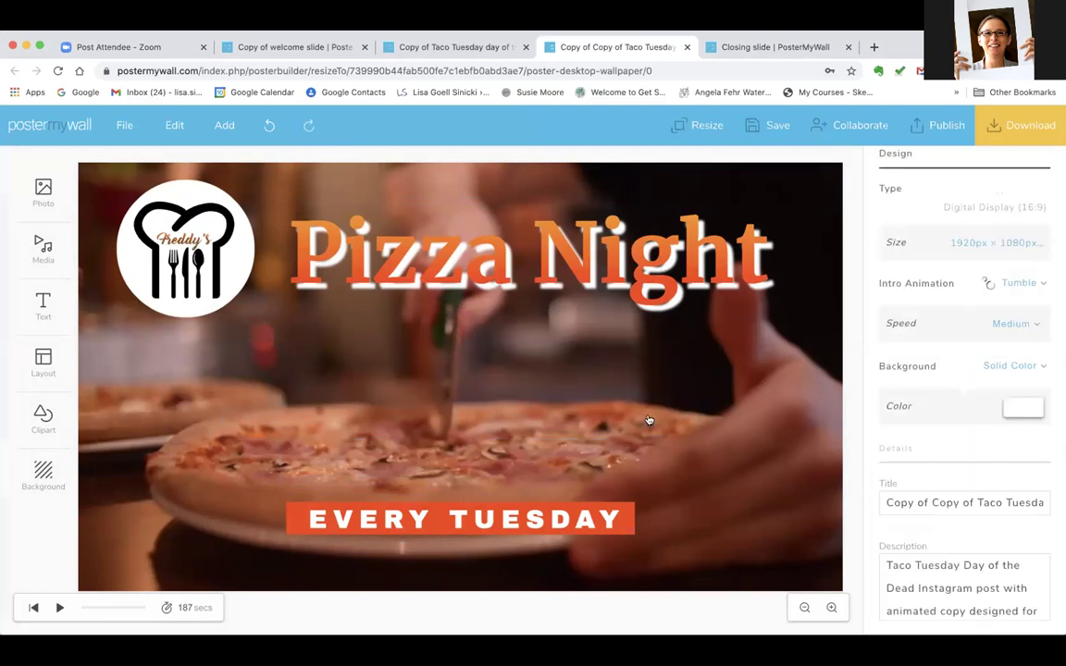
Step: Add a text animation above the red-orange bar and give it a second slide
click(43, 304)
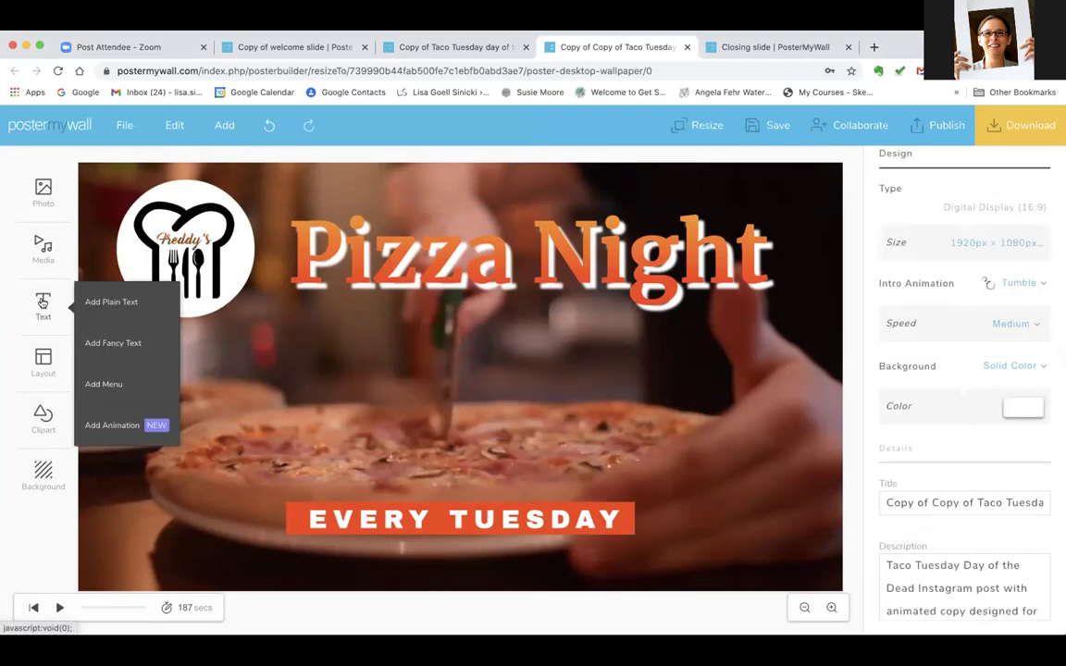
click(103, 426)
drag(273, 254, 421, 416)
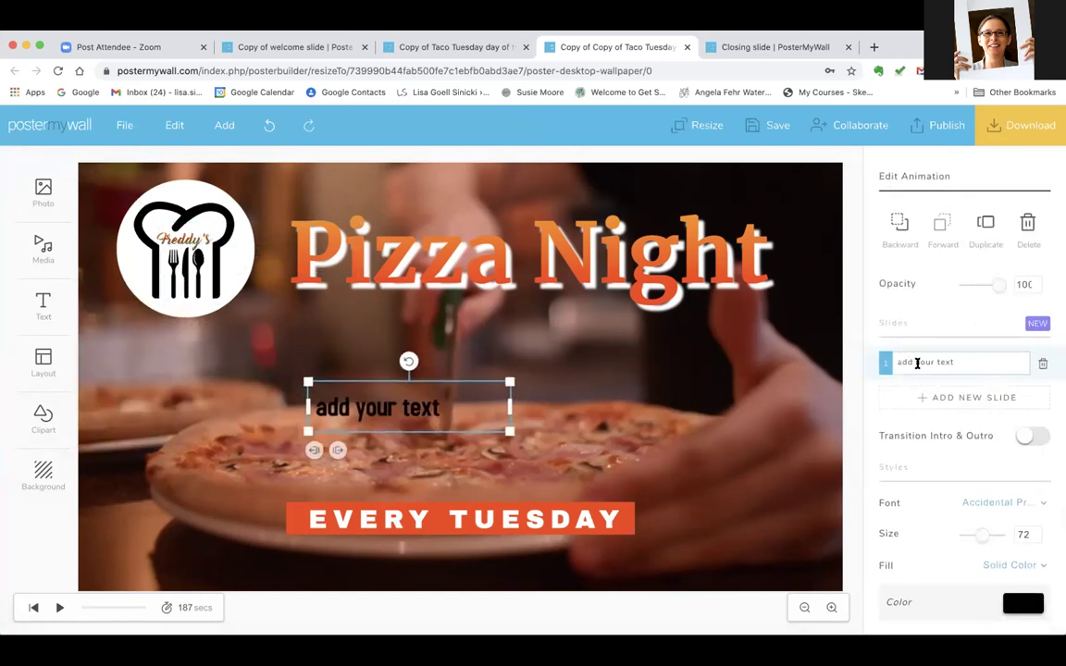
click(929, 398)
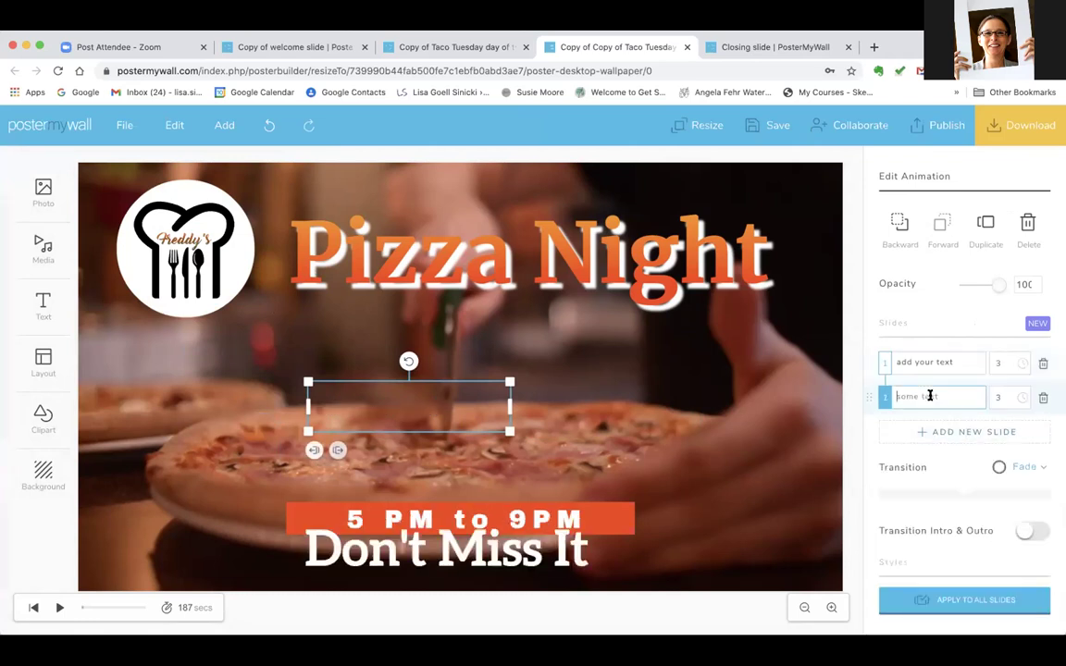
click(484, 402)
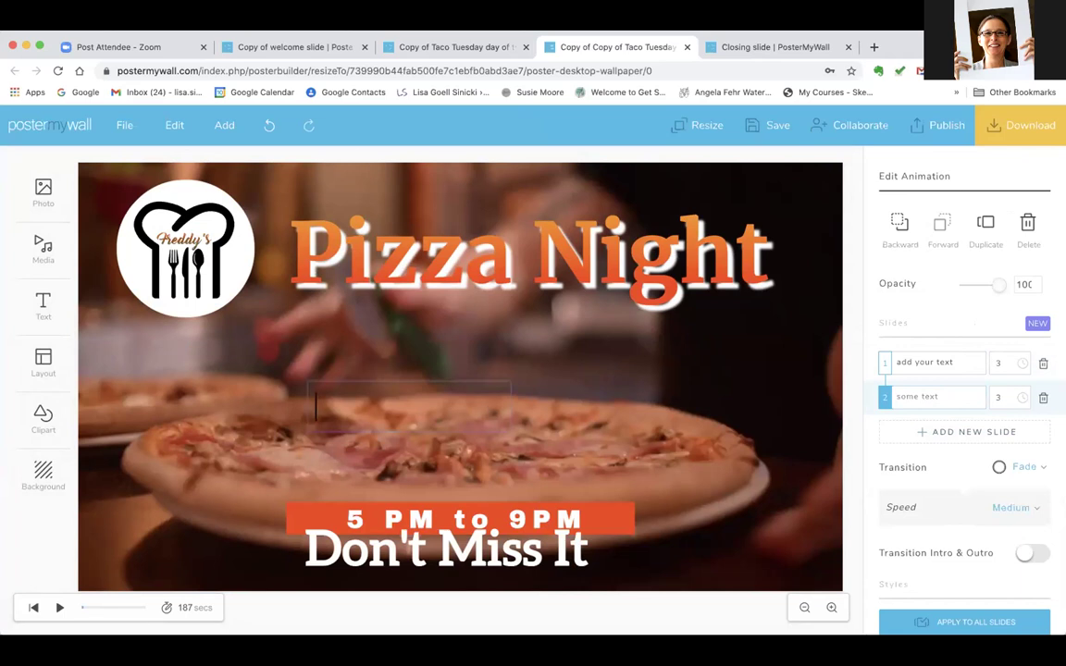
Step: Remove the Don't Miss It animation and move the 5 PM to 9PM slide after DRINK SPECIALS
click(483, 548)
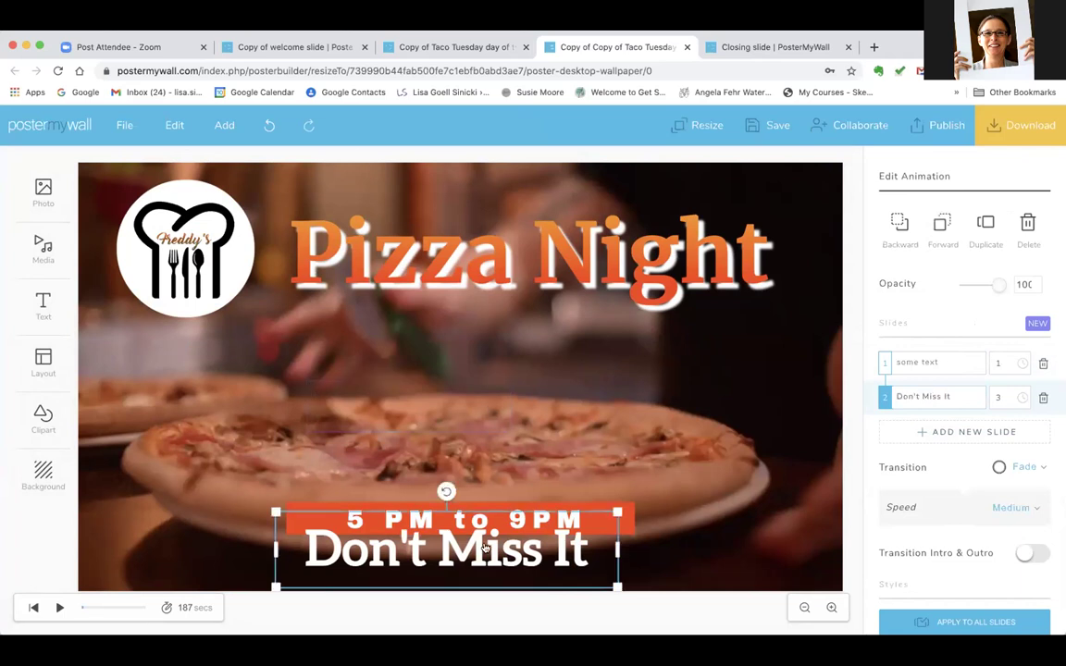
click(483, 462)
click(544, 516)
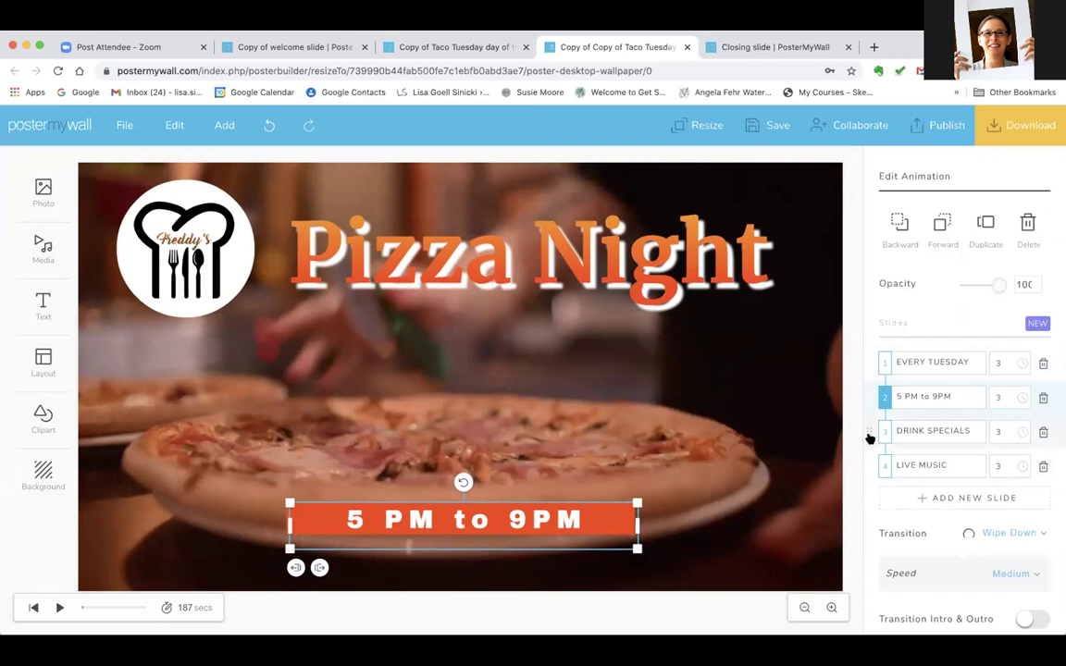
drag(866, 397, 865, 436)
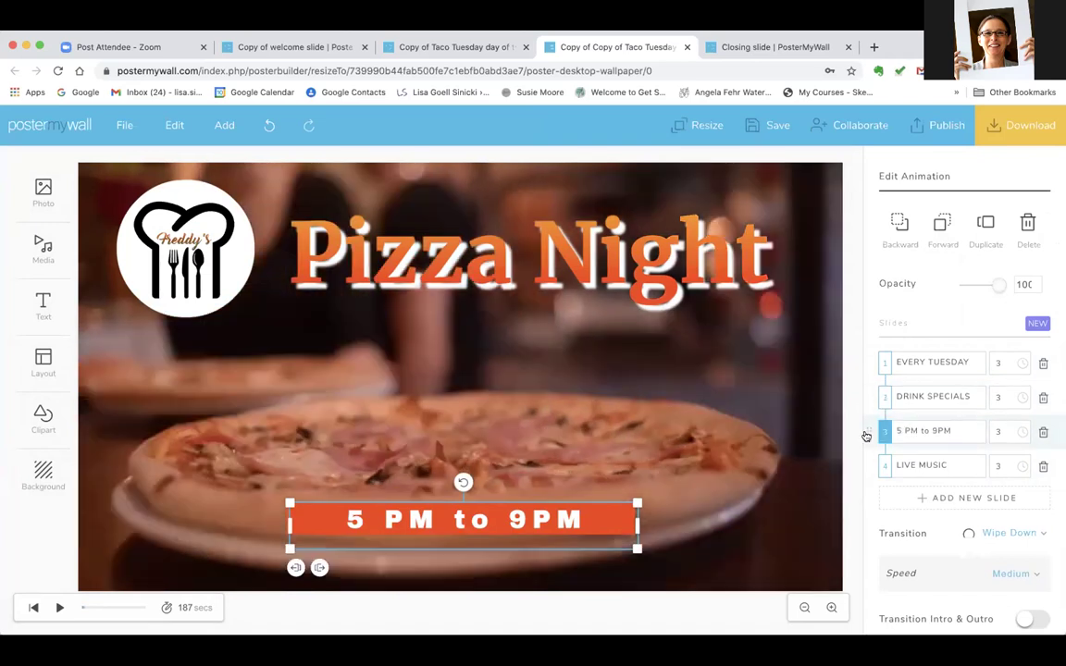
Step: Add a fifth slide reading "SEE YOU THERE" to the text animation on the bar
click(925, 498)
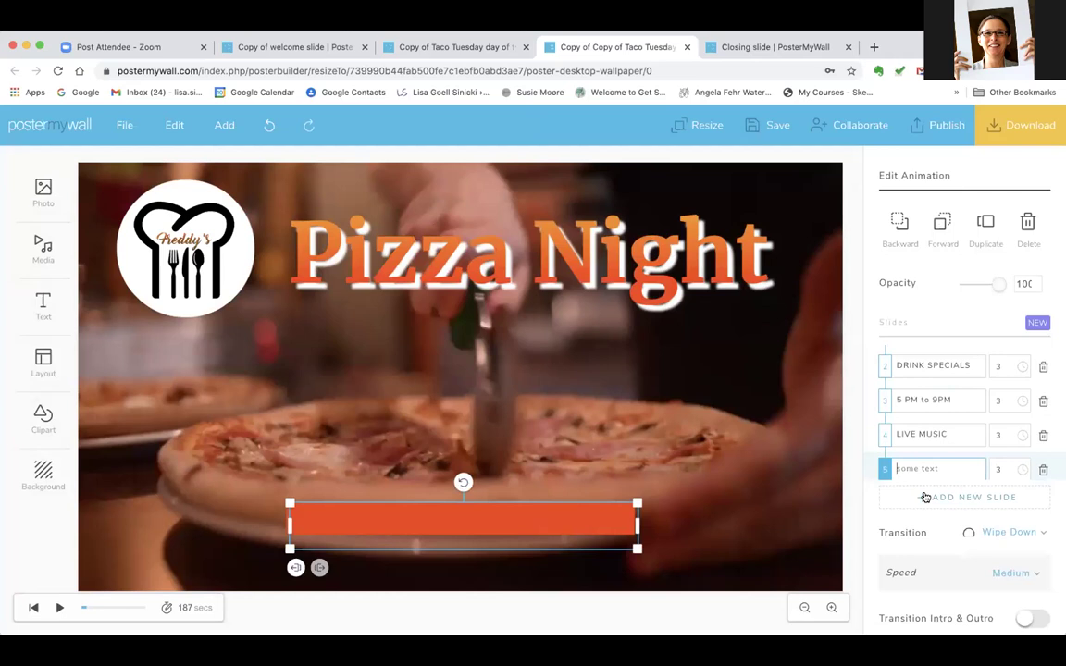
text(SEE)
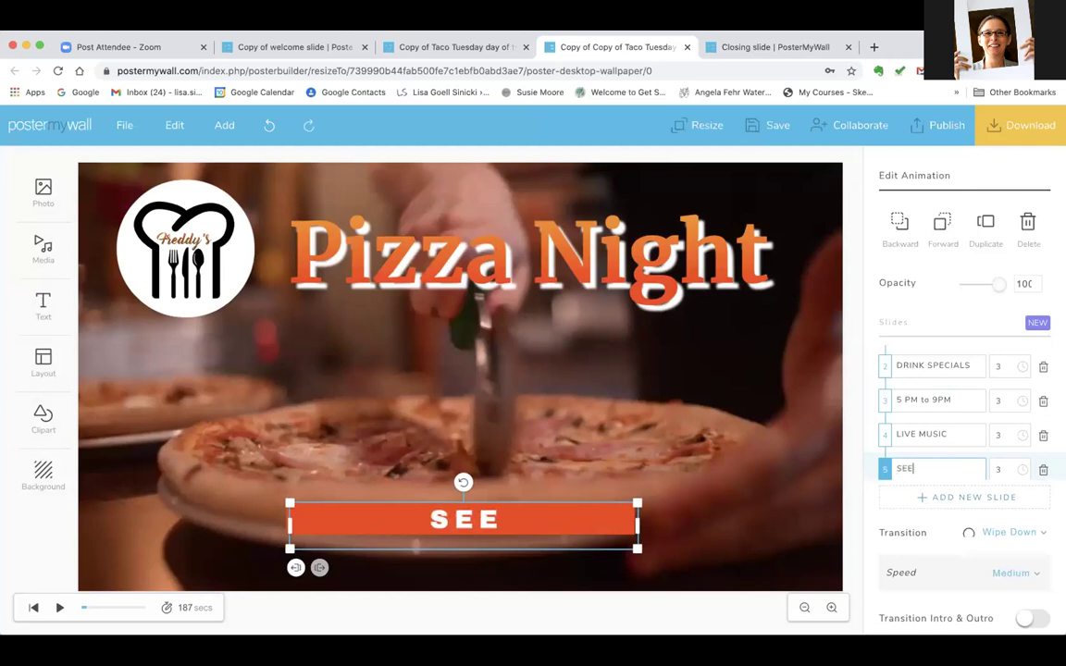
text(mYOU)
key(BackSpace)
key(BackSpace)
key(BackSpace)
key(BackSpace)
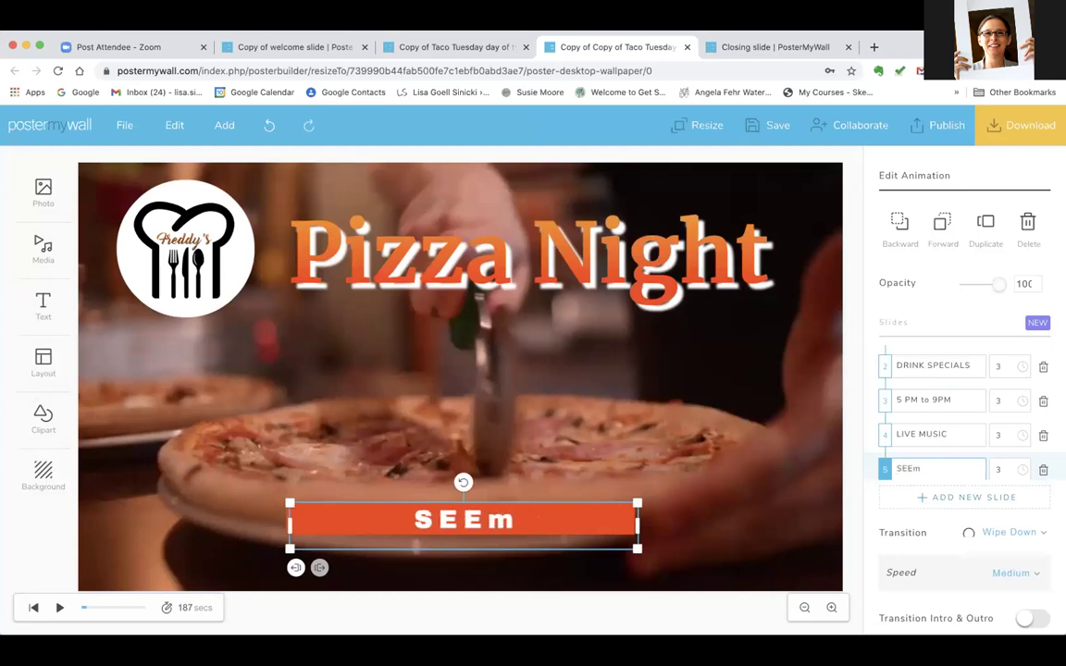
text(YOU )
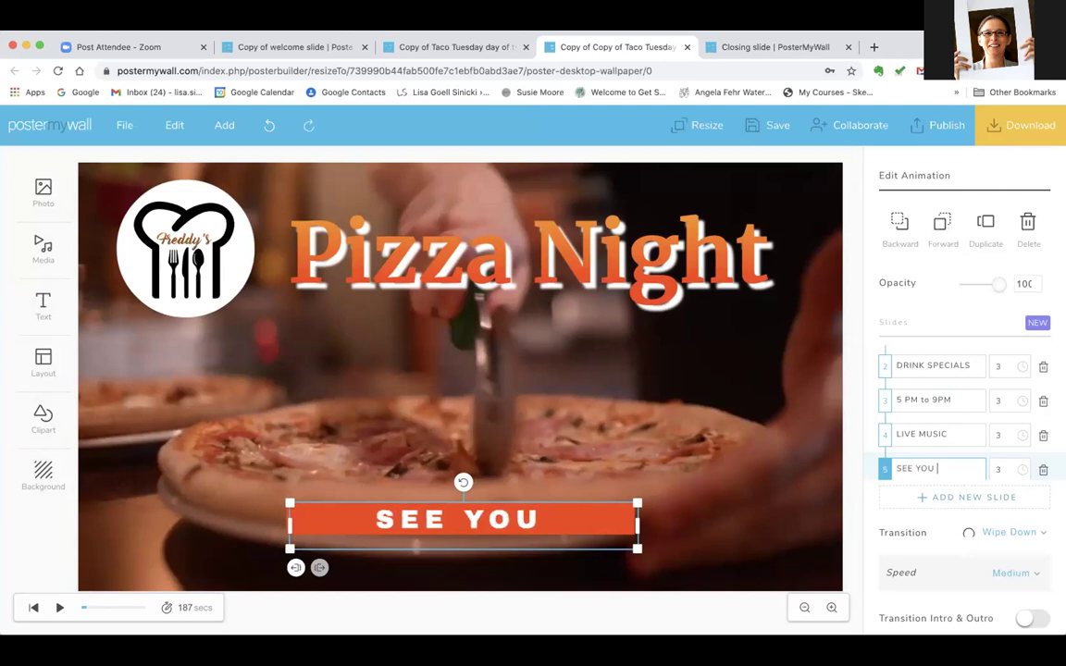
text(THERE)
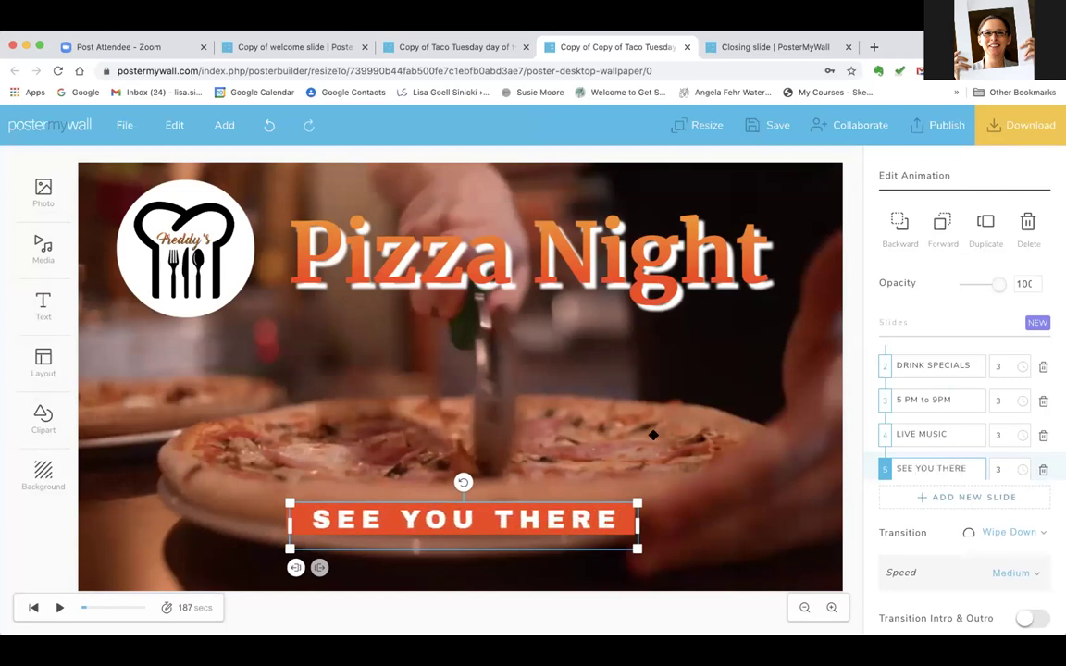
Step: Widen the red-orange bar across most of the design and place it with its text nearer the bottom edge
click(629, 485)
click(634, 520)
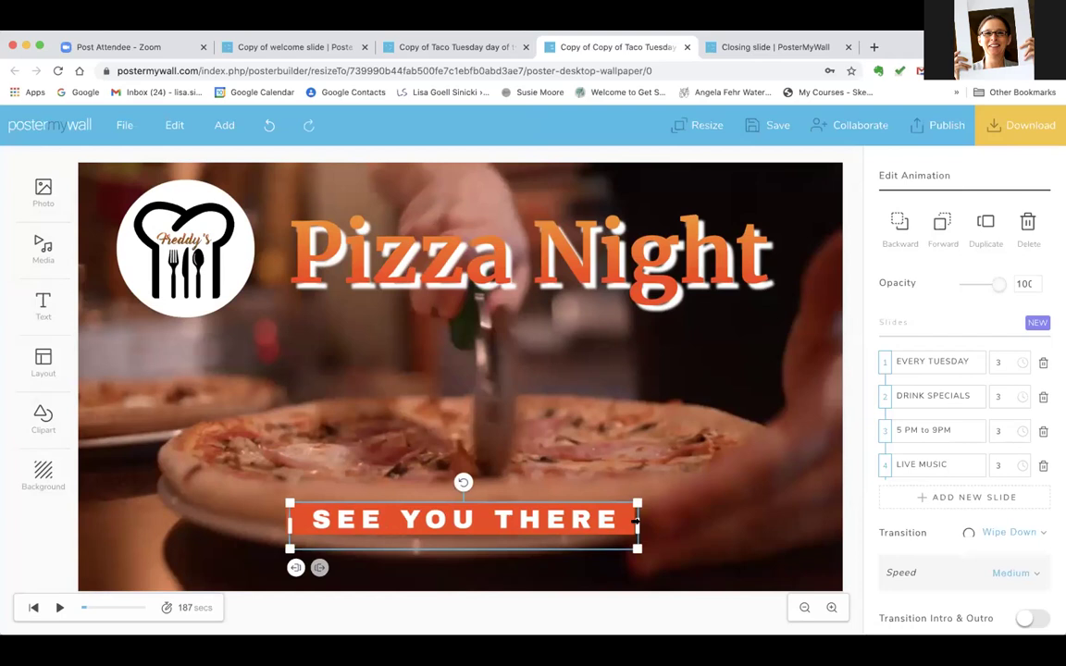
drag(637, 521, 753, 523)
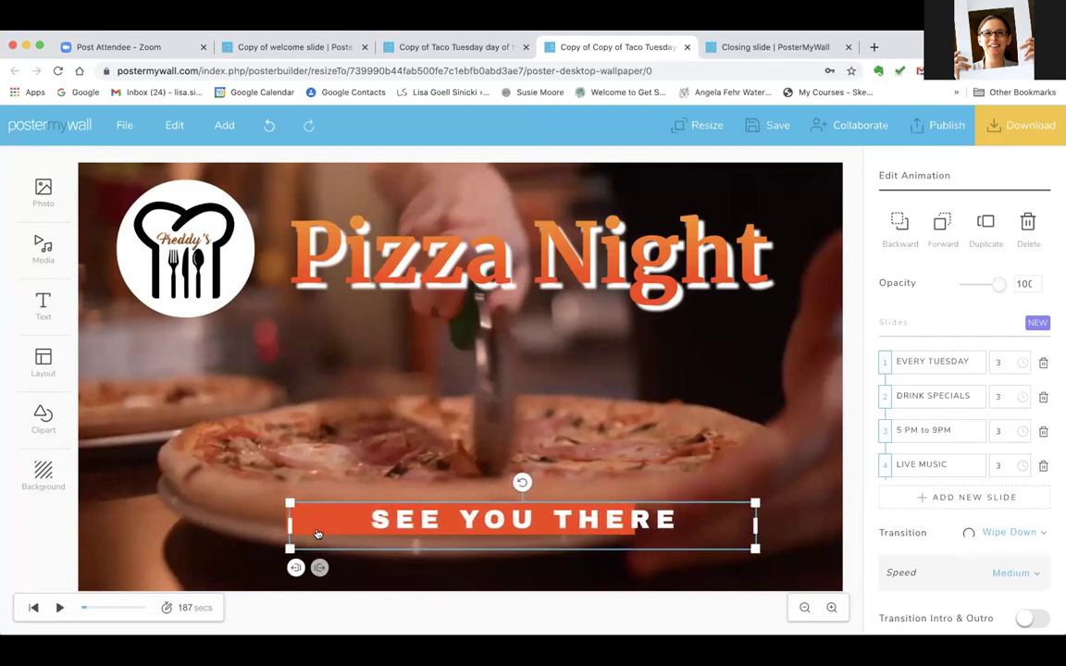
drag(323, 523, 145, 515)
click(290, 518)
drag(641, 518, 684, 543)
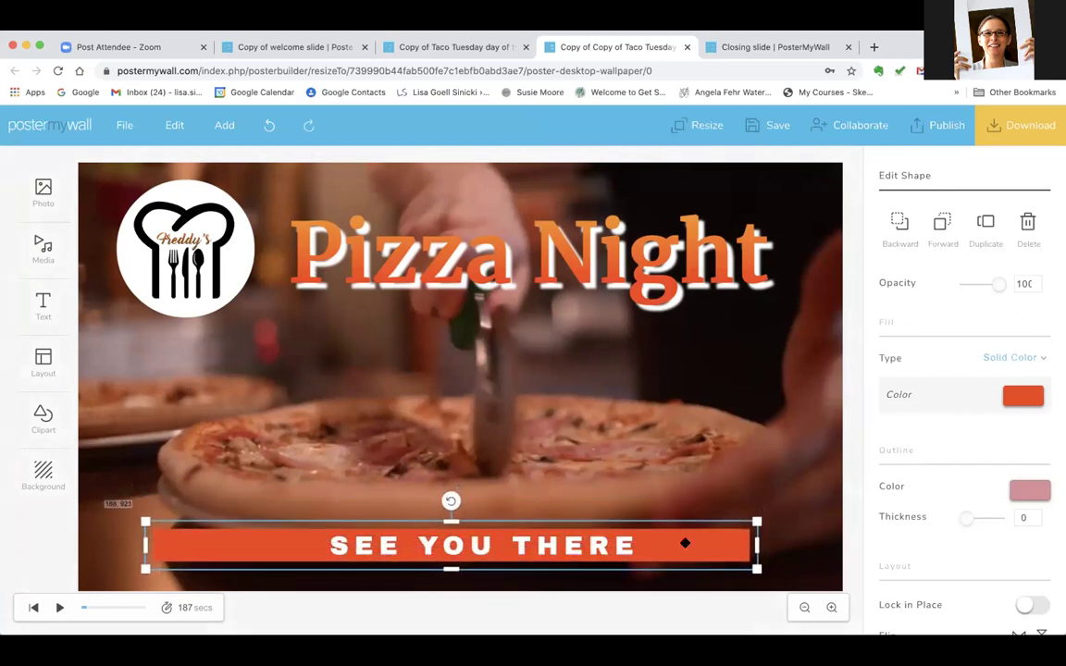
click(742, 431)
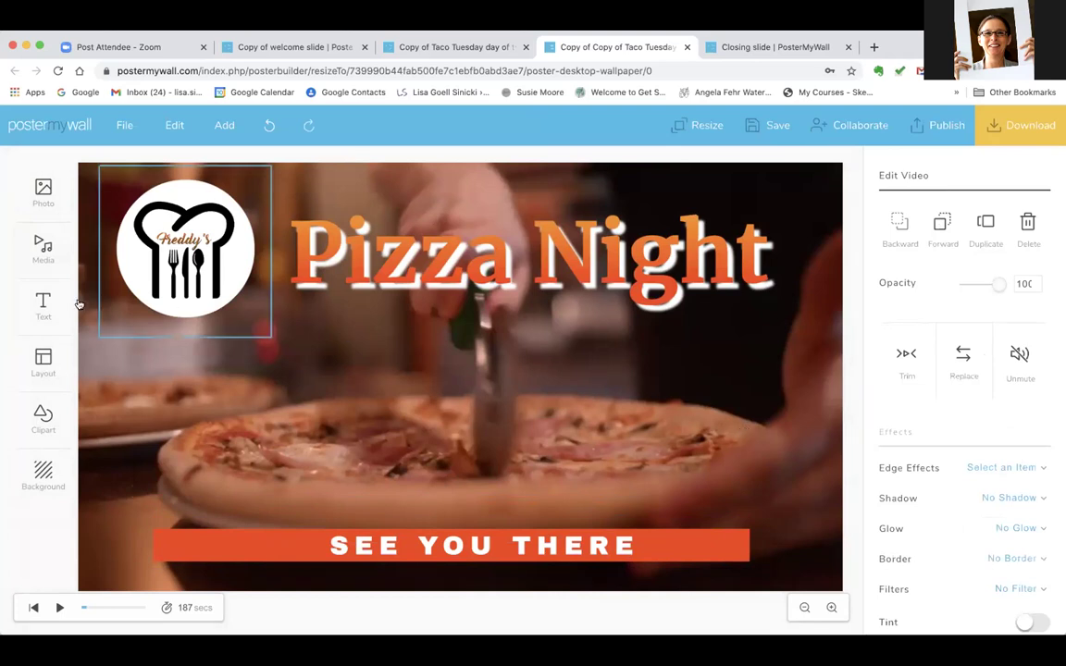
Step: Browse the library of shapes and close it without adding one
mouse_move(44, 420)
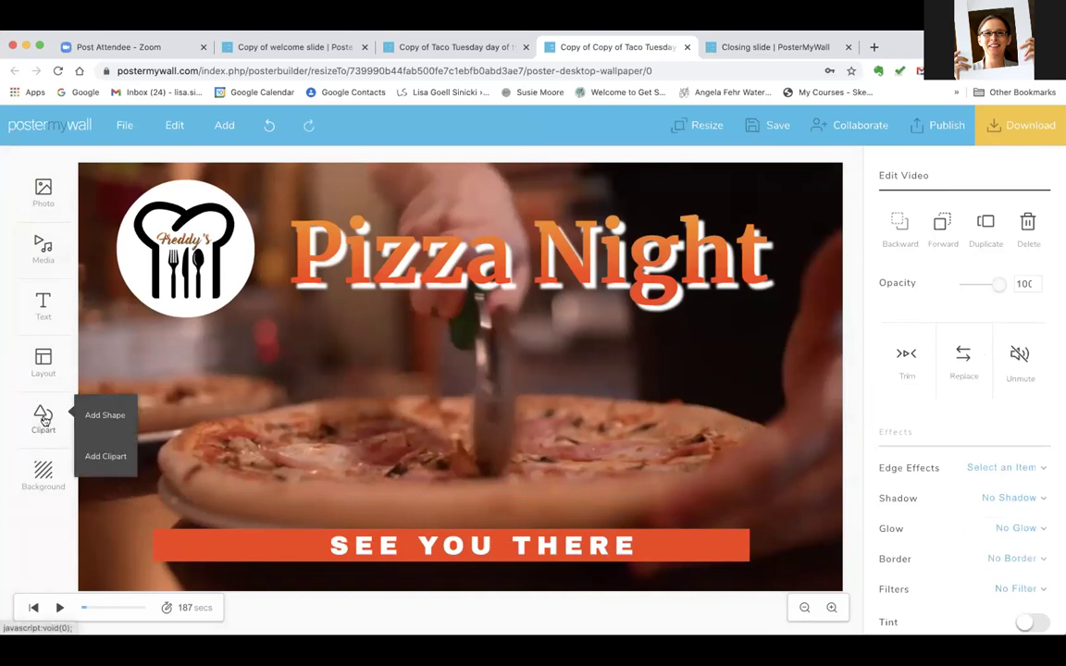
click(104, 415)
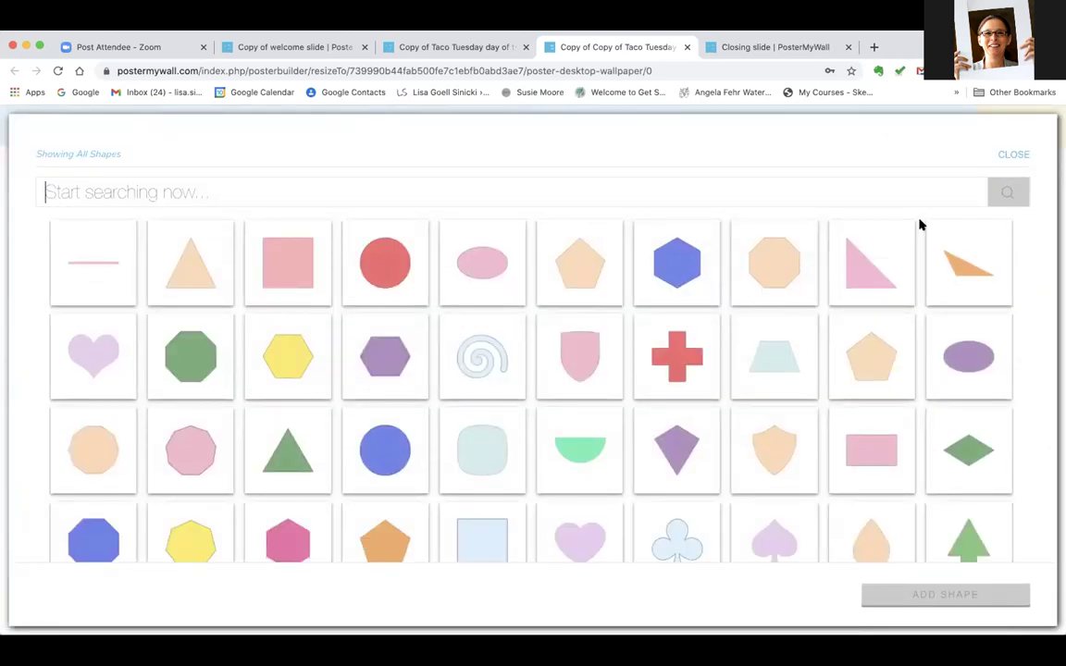
scroll(763, 370, down, 6)
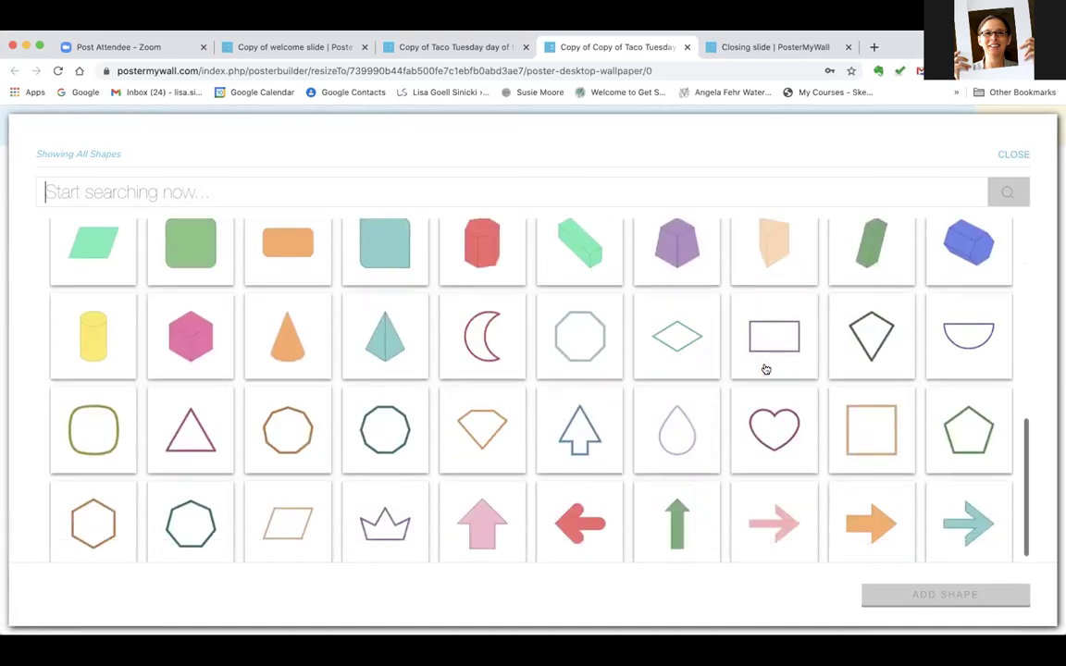
click(1014, 153)
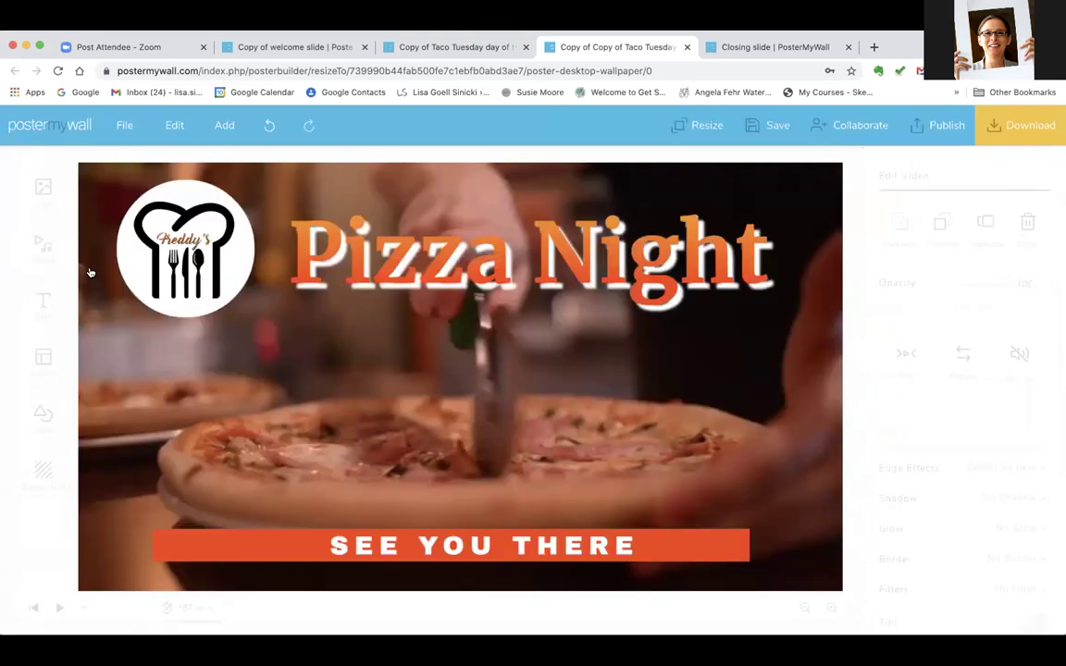
Step: Search the clipart library for "pizza" and add the flat yellow pizza on a purple background to the design
mouse_move(45, 414)
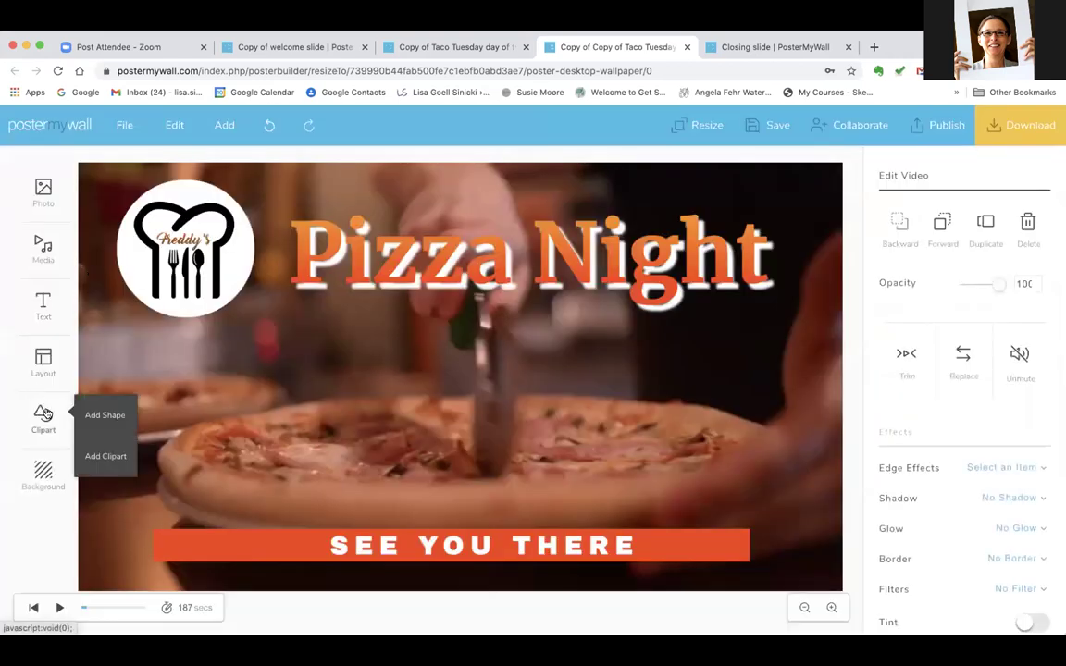
click(105, 455)
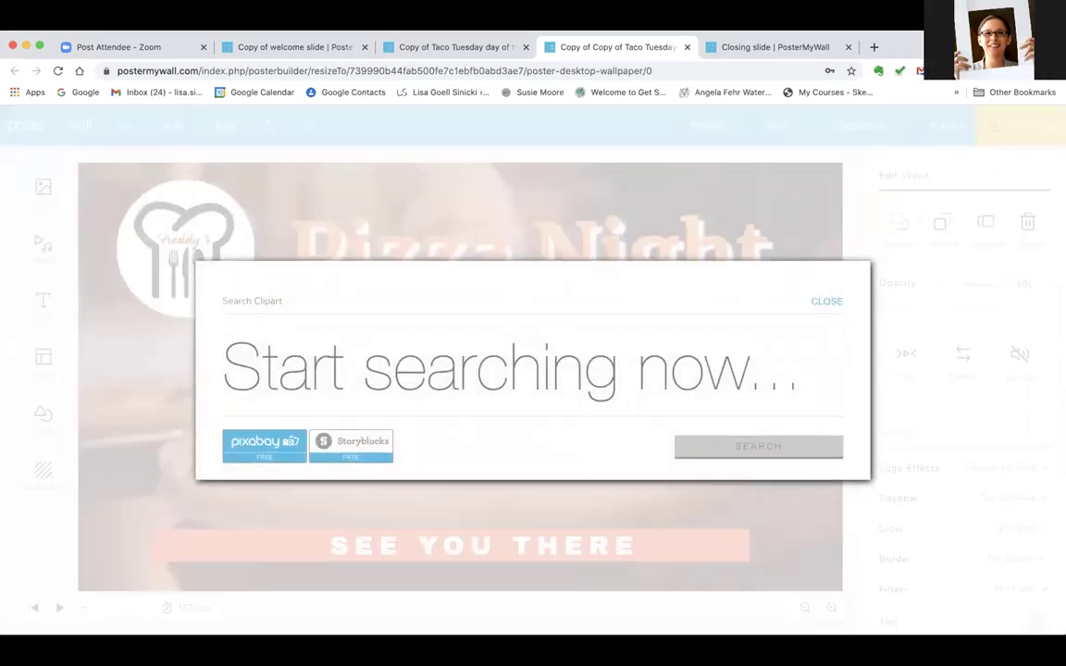
text(pizza)
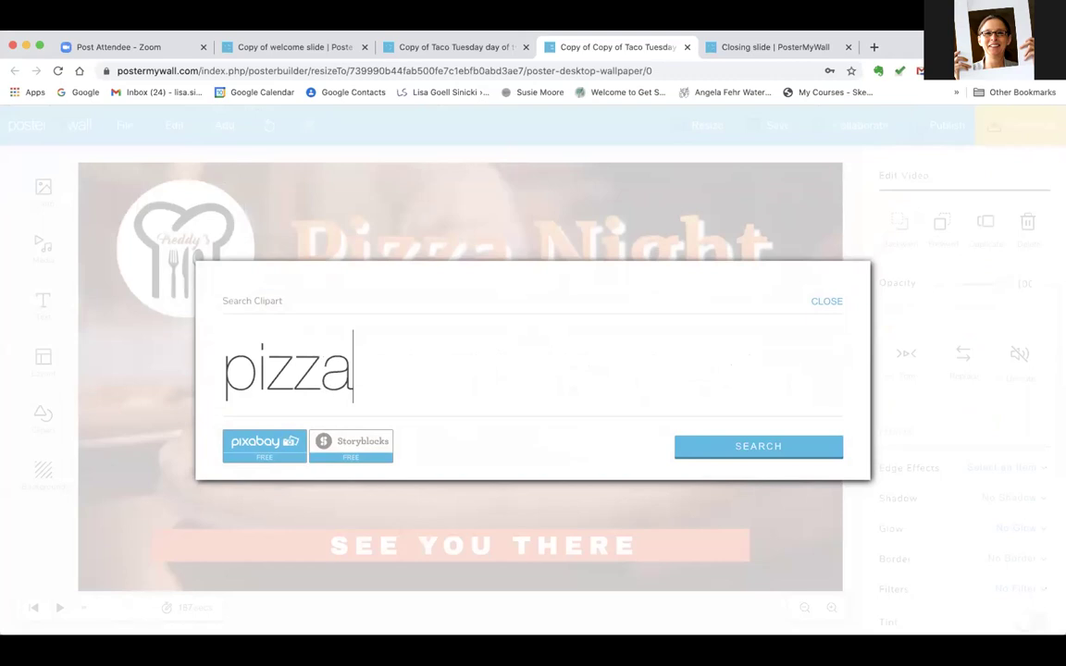
key(Return)
scroll(255, 441, down, 5)
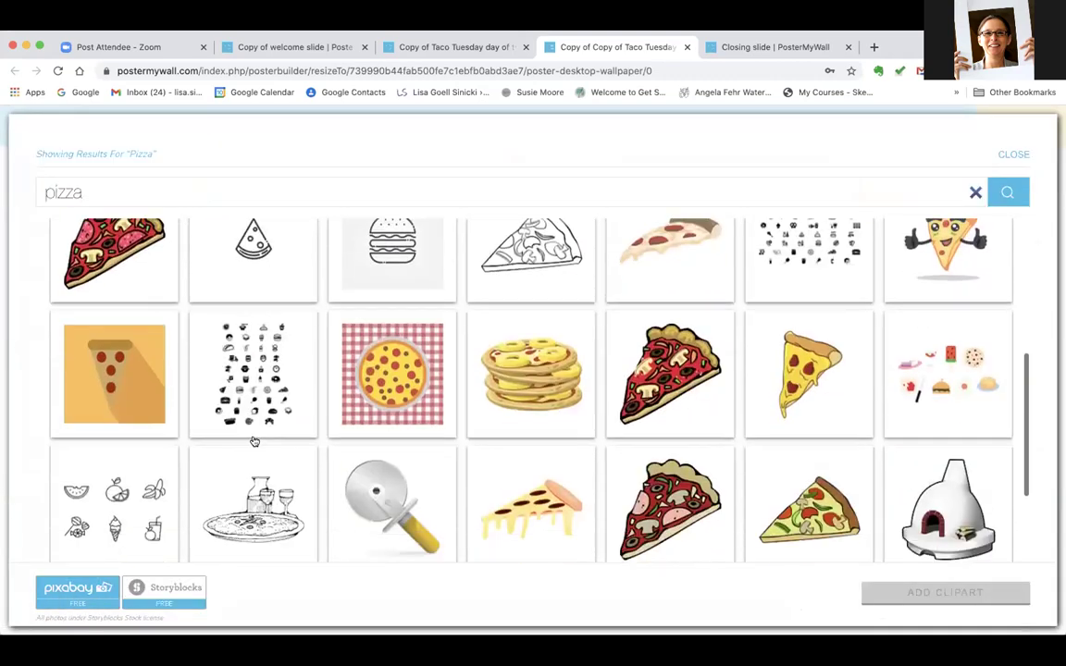
scroll(254, 441, down, 2)
scroll(254, 441, down, 1)
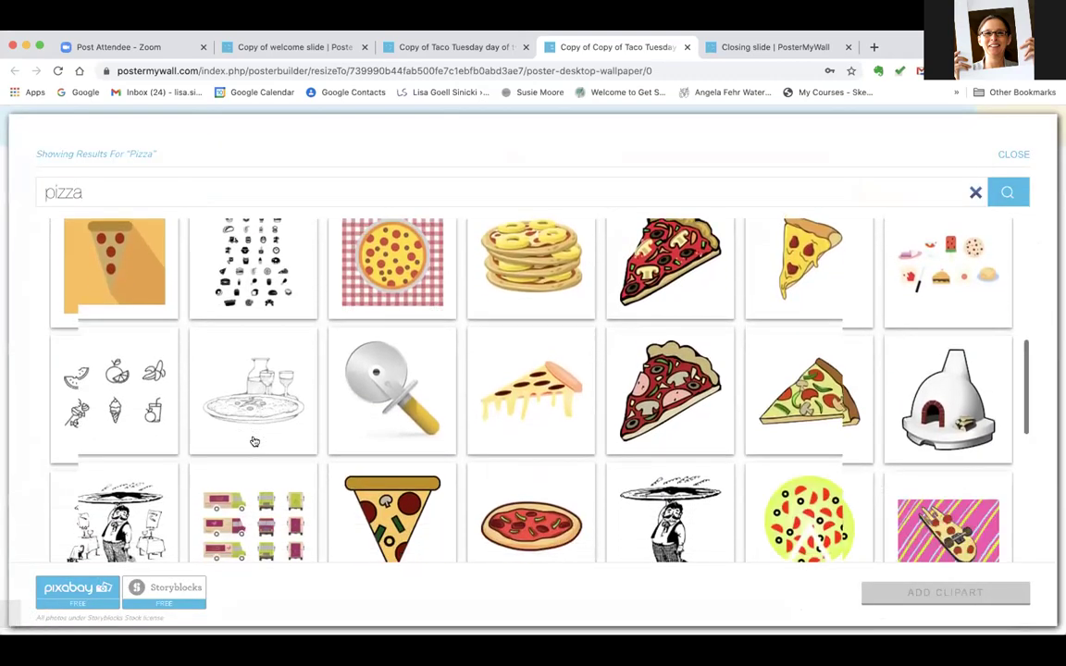
scroll(255, 441, down, 5)
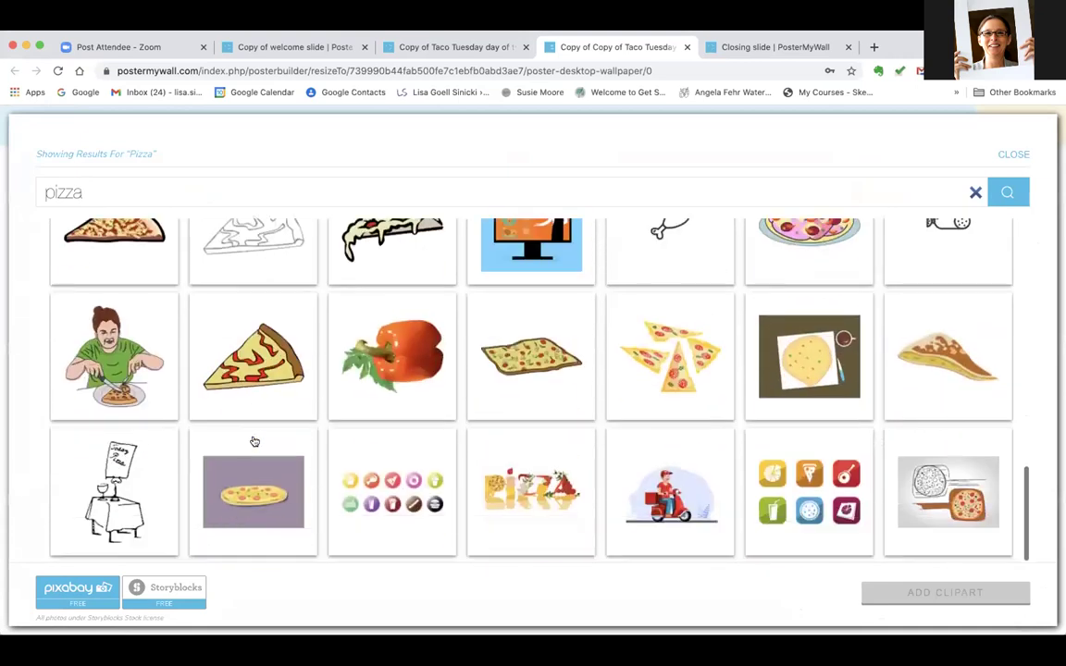
click(235, 500)
click(926, 598)
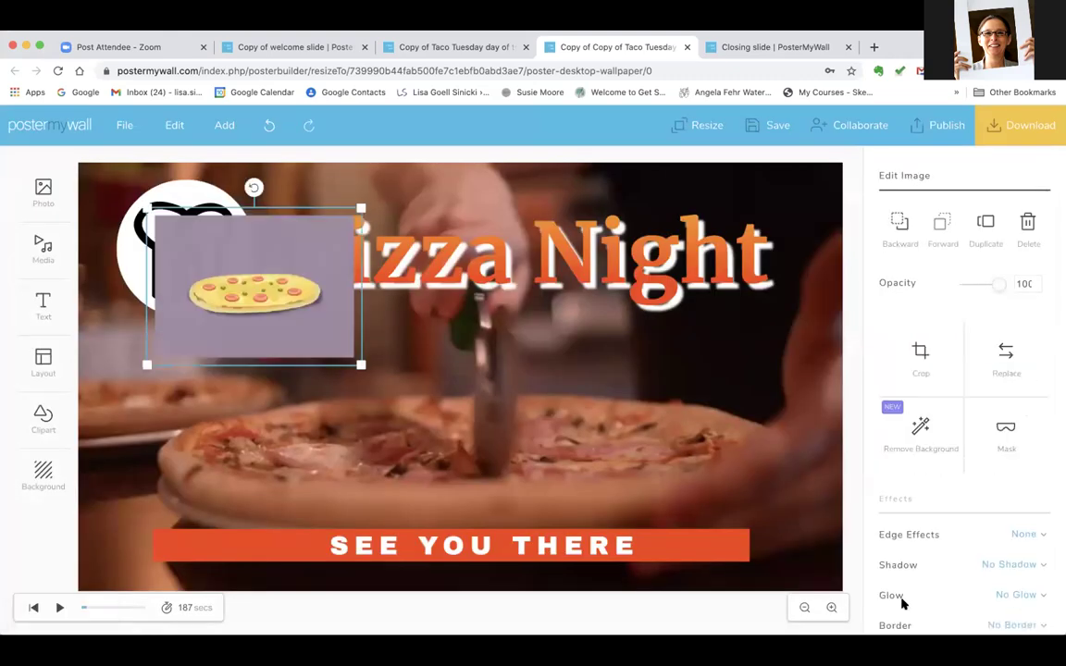
Step: Try background removal on the enlarged pizza clipart, then delete the clipart from the design
drag(400, 431, 435, 417)
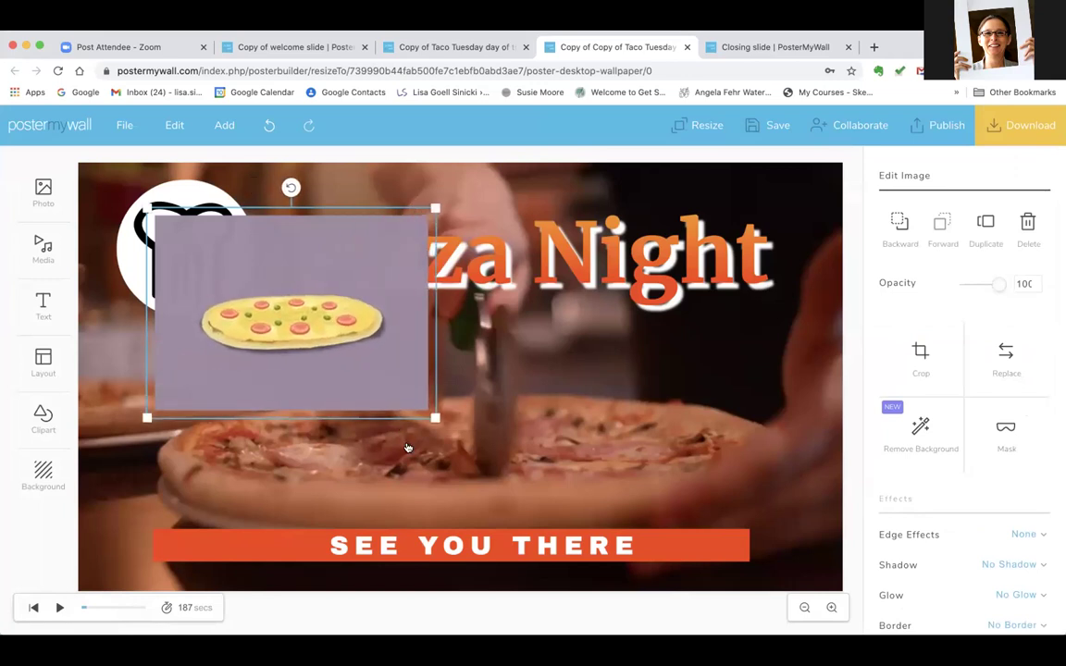
click(918, 430)
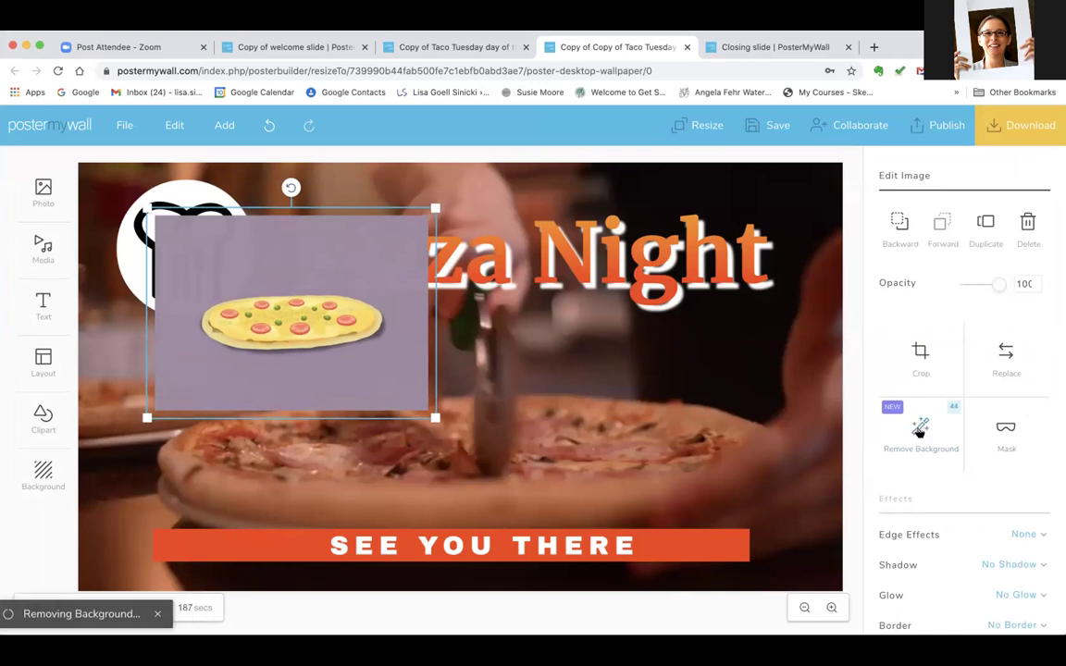
drag(327, 330, 273, 399)
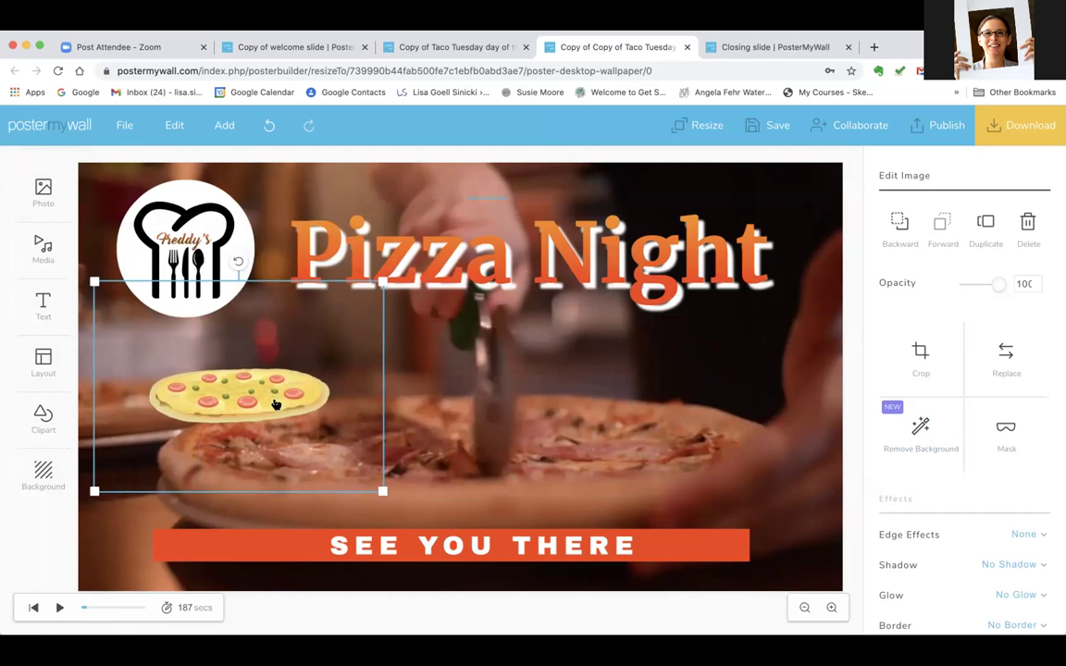
key(Delete)
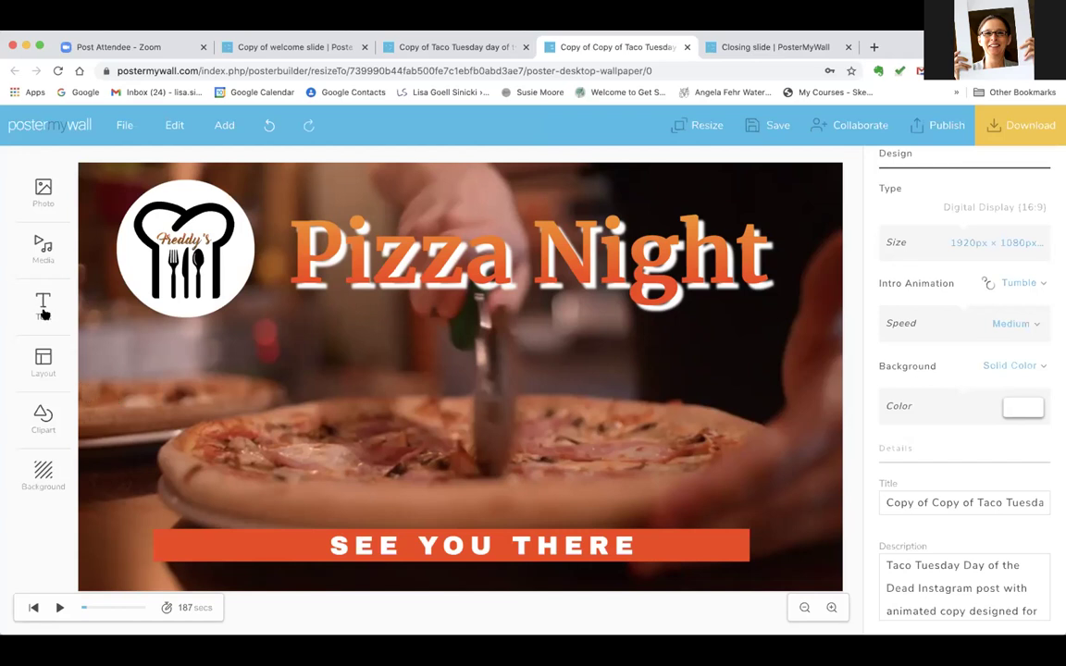
Step: Start a Centered menu layout with The Works Pizza, House Pizza and Caesar salad as its selected items
click(37, 371)
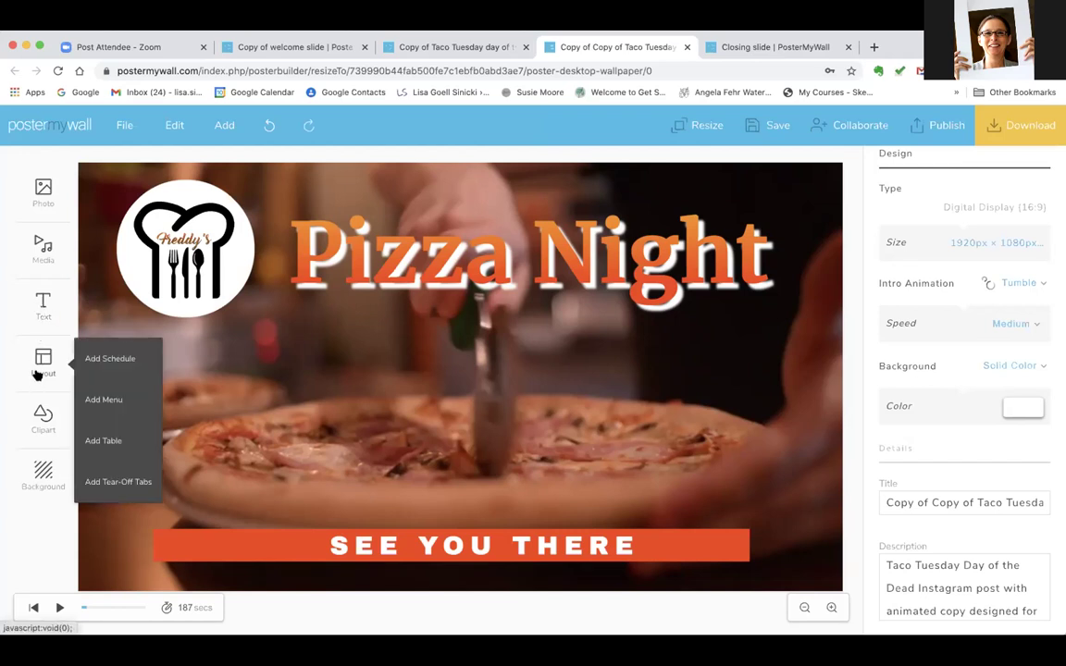
click(104, 400)
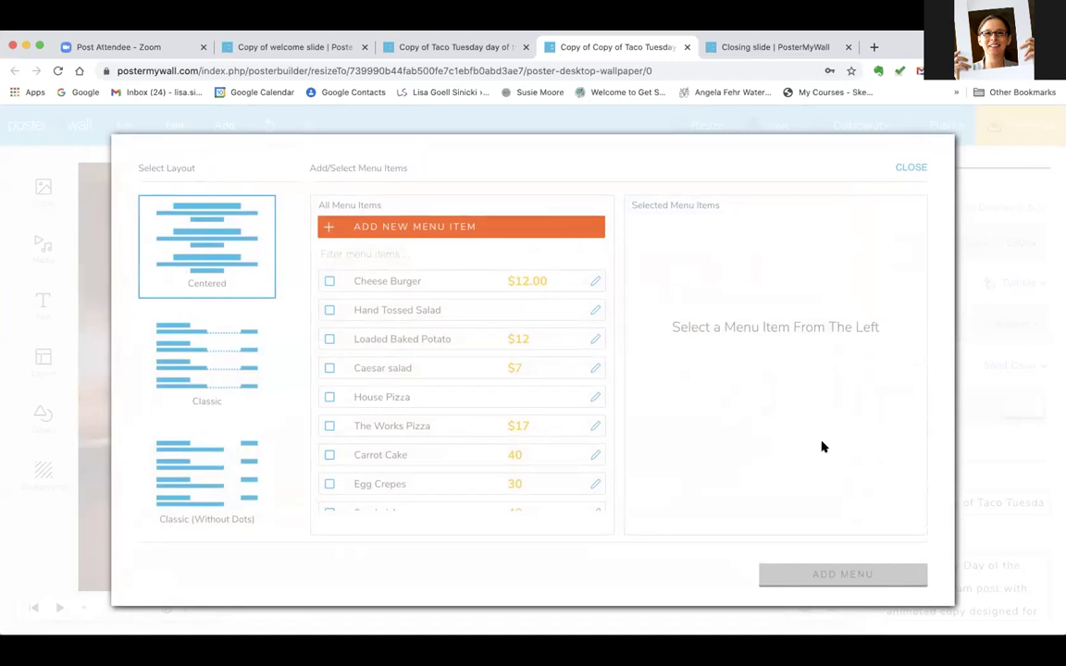
click(330, 280)
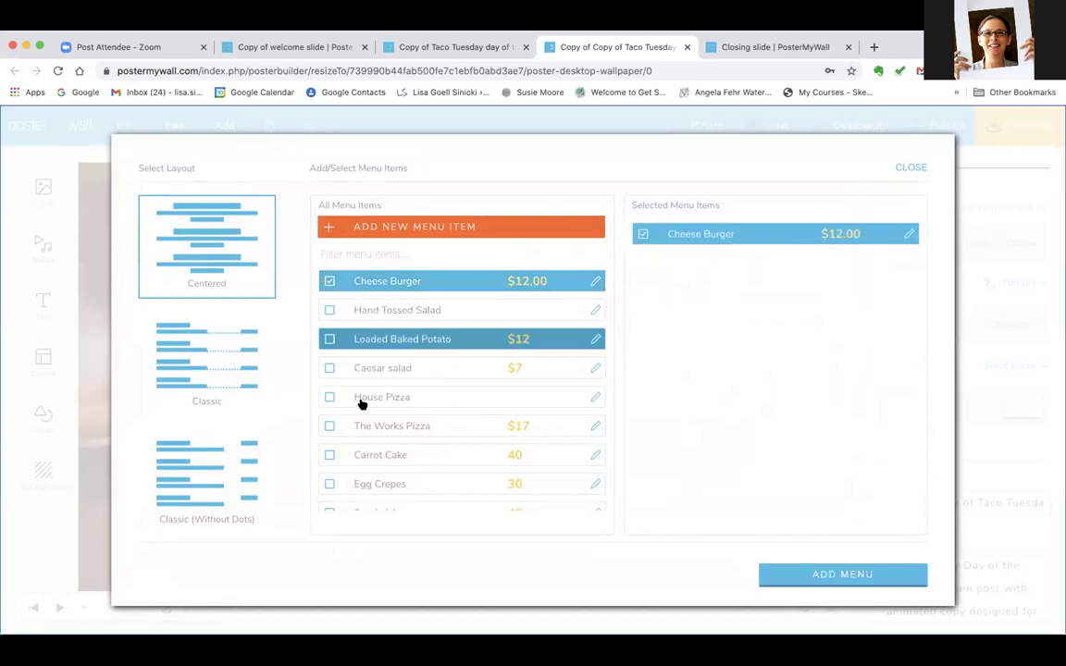
click(329, 426)
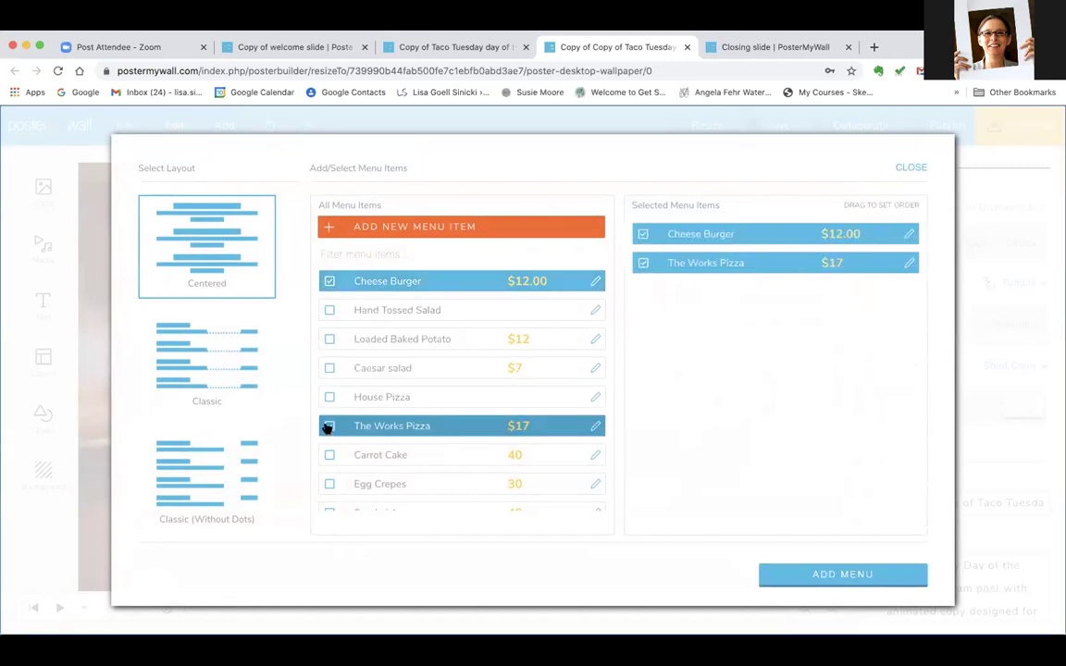
scroll(328, 427, down, 2)
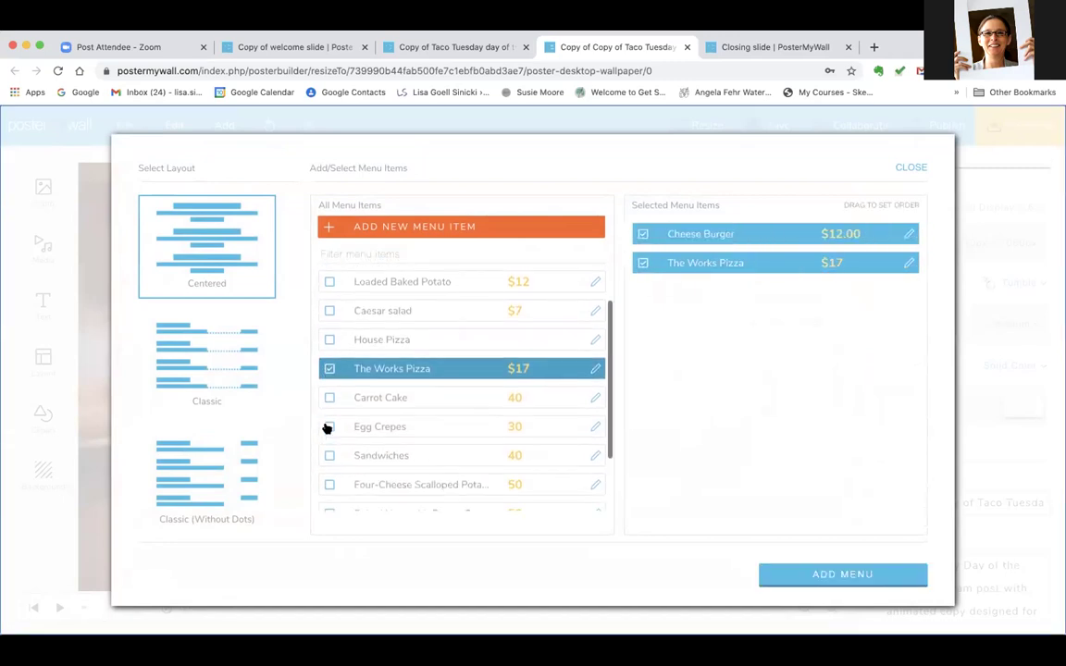
click(328, 340)
click(642, 233)
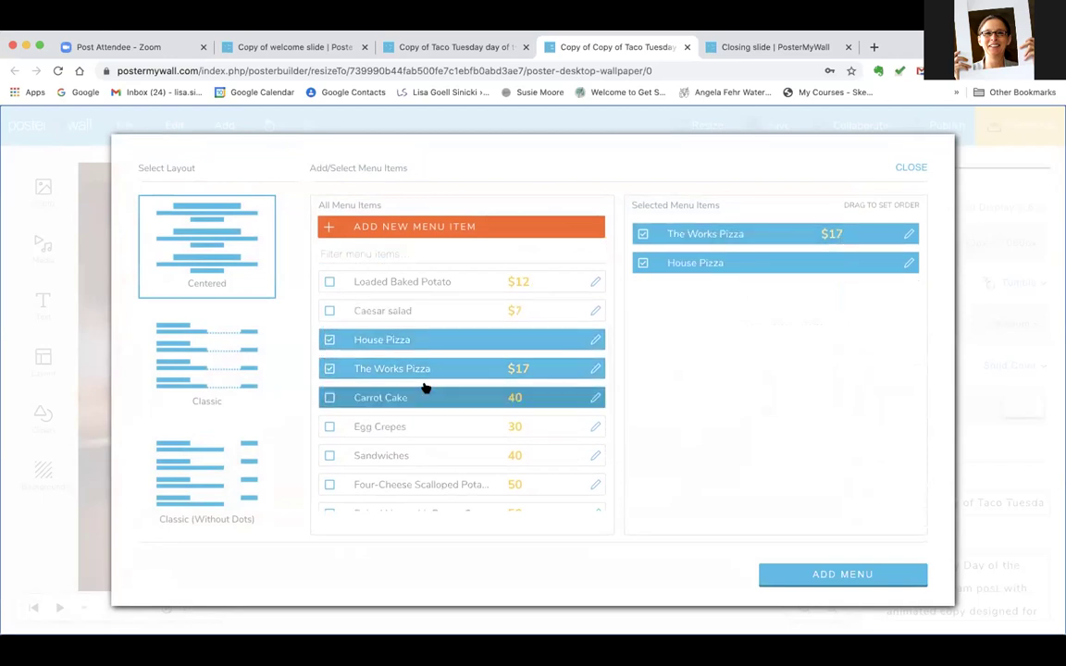
scroll(393, 447, down, 2)
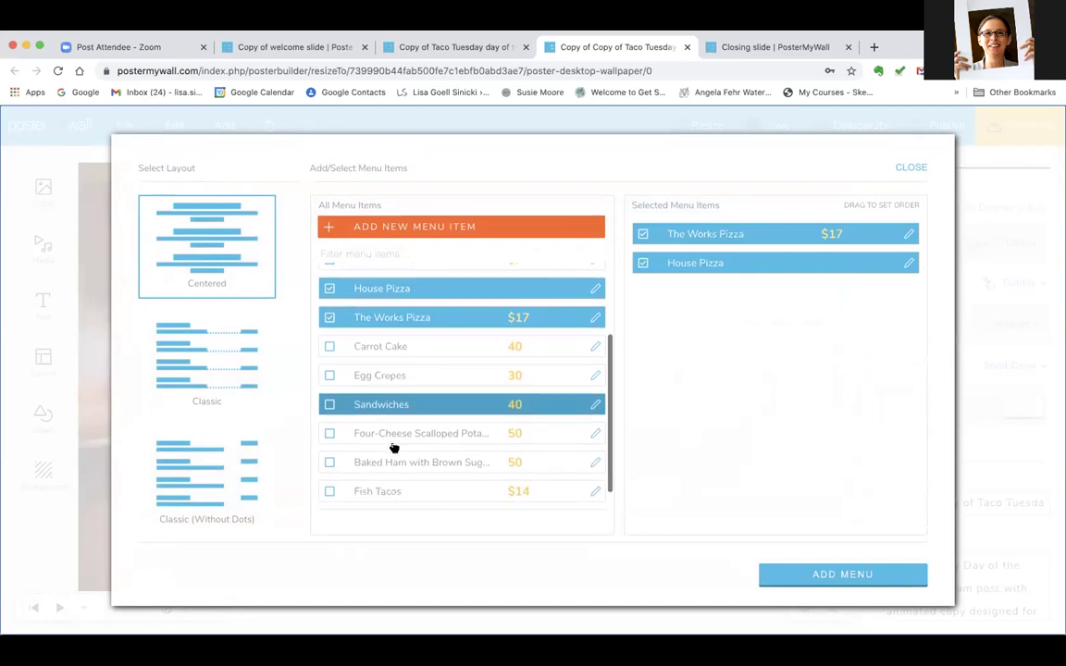
scroll(393, 448, down, 1)
scroll(394, 448, down, 1)
scroll(393, 447, up, 5)
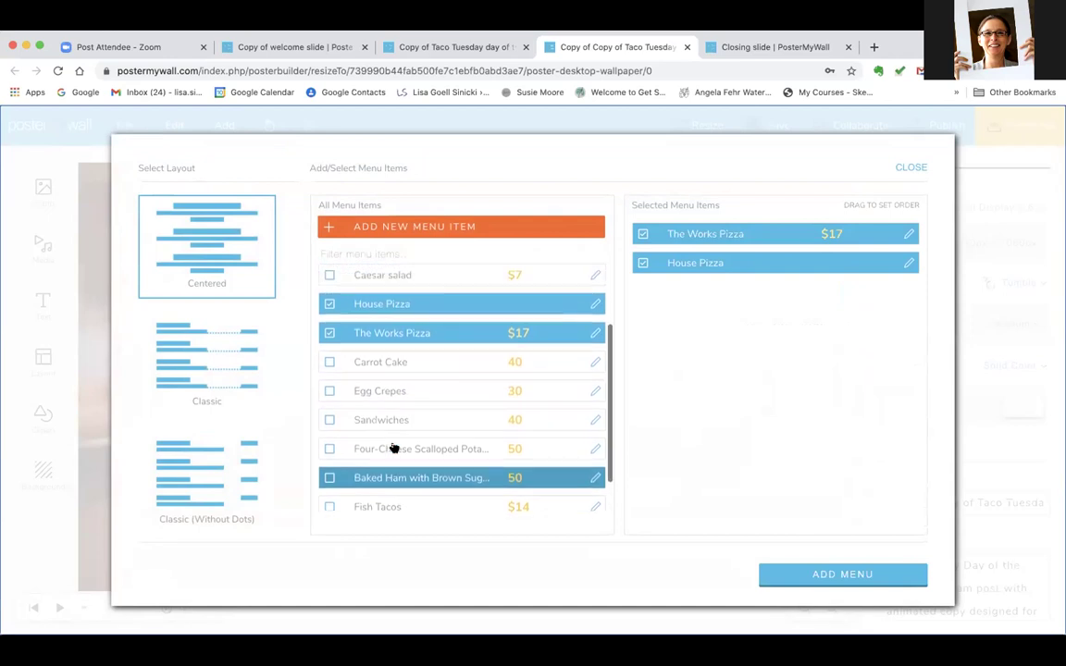
click(329, 368)
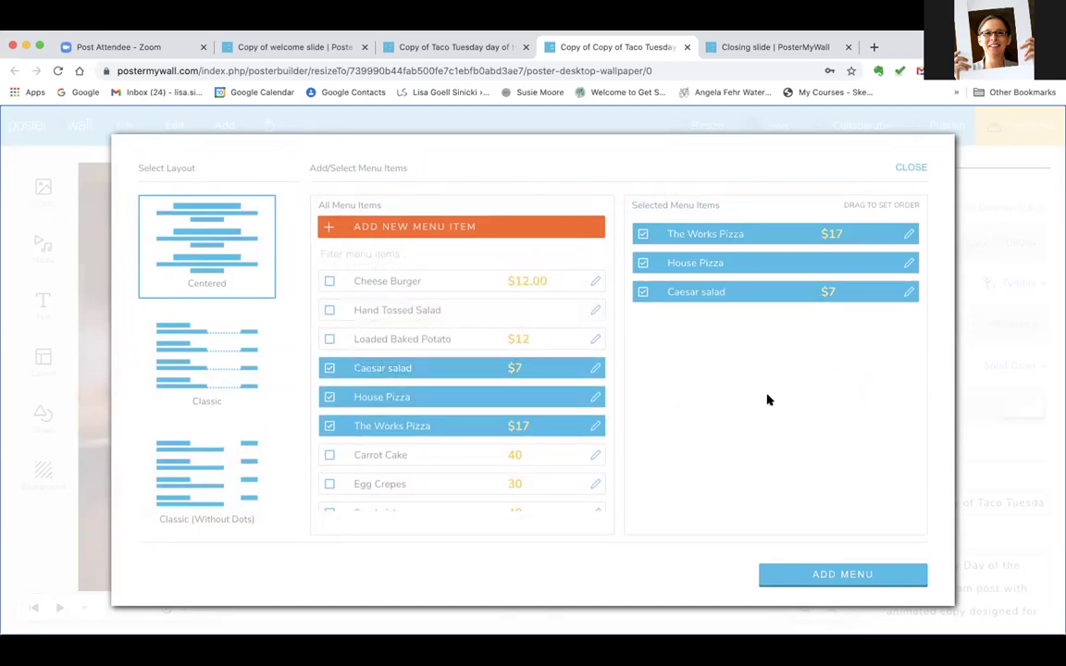
Step: Add a solid chili pepper icon to the Caesar salad menu item and apply the change
click(594, 368)
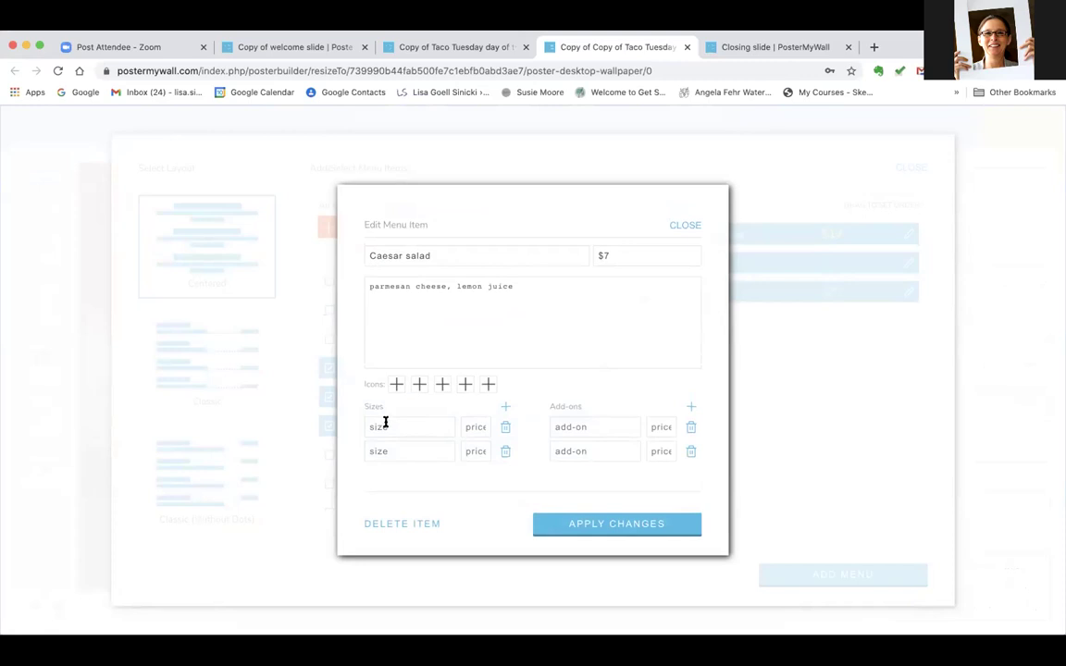
click(393, 385)
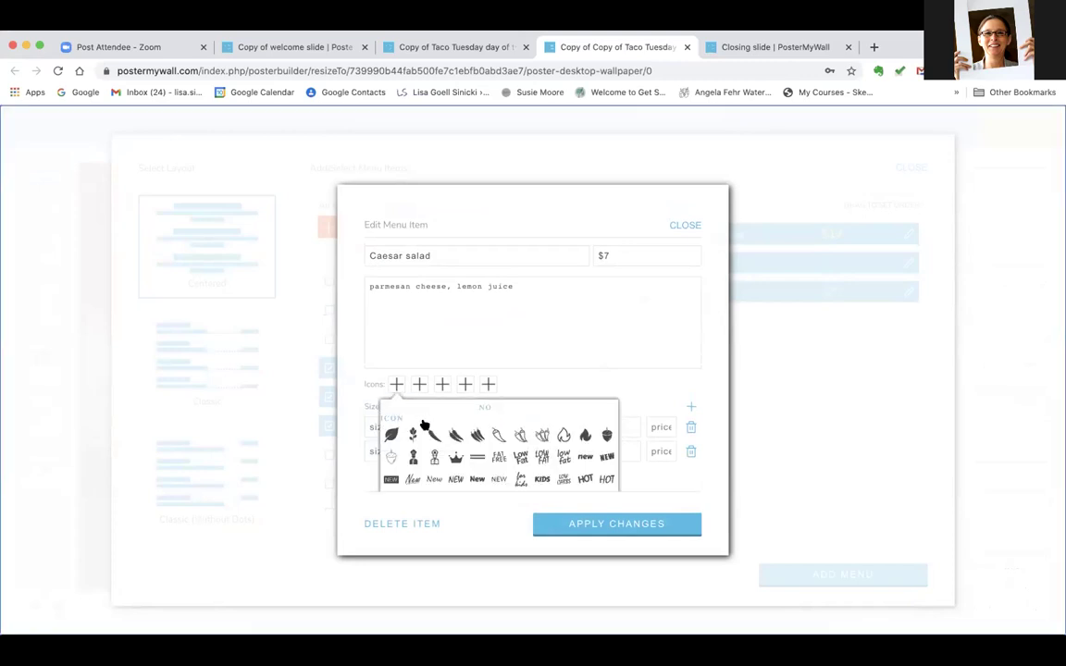
click(455, 435)
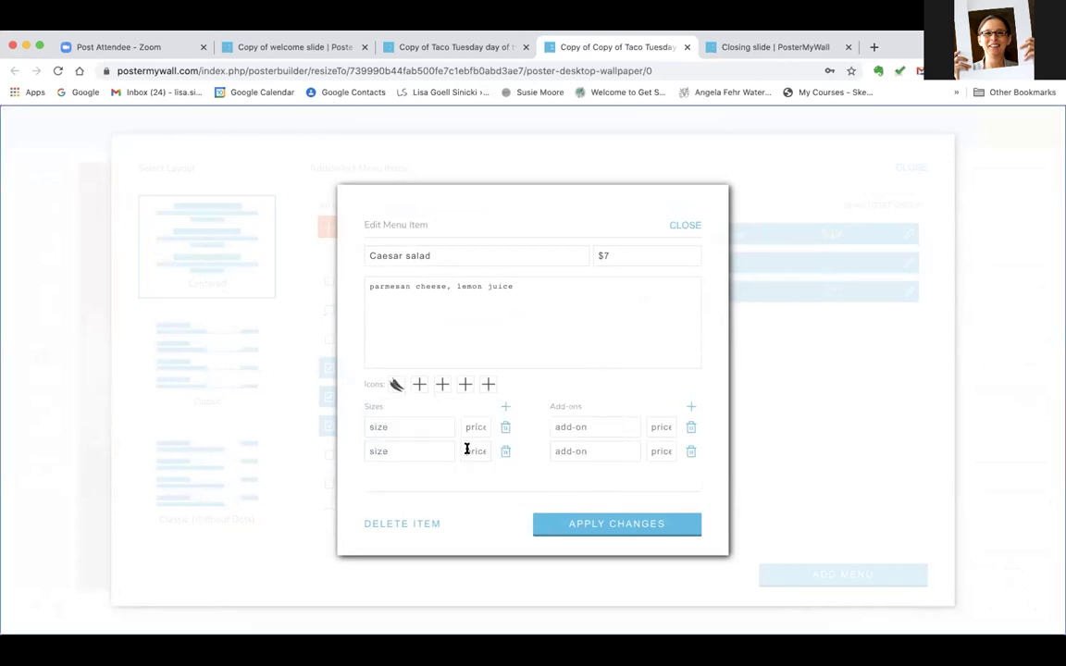
click(576, 525)
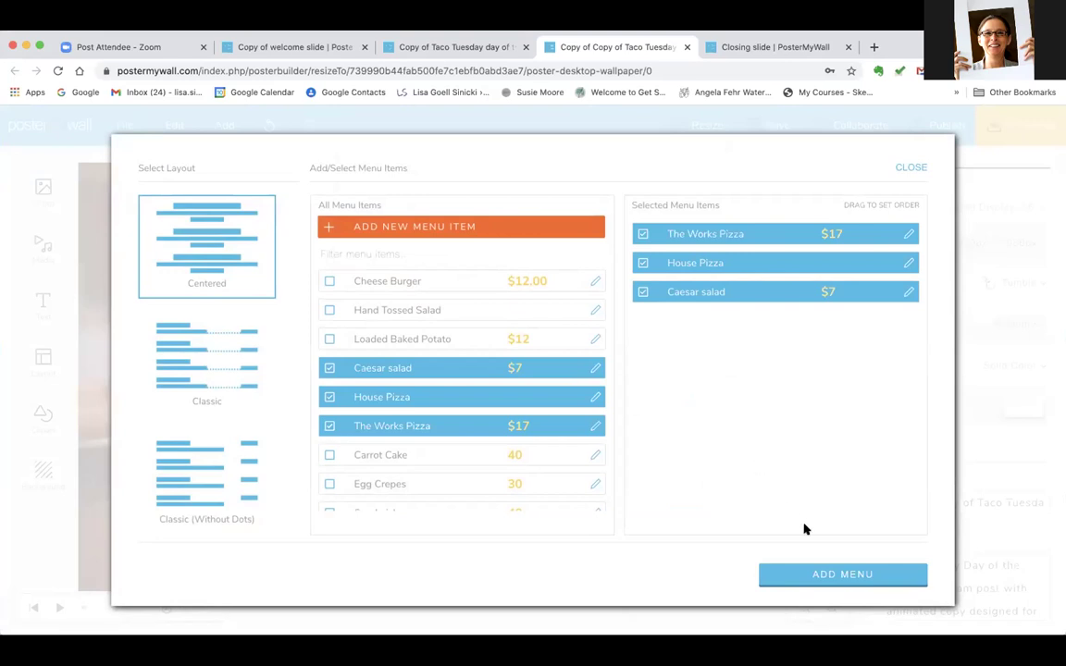
Step: Add the menu to the design, widen it and center it between the Pizza Night title and the red-orange bar
click(837, 574)
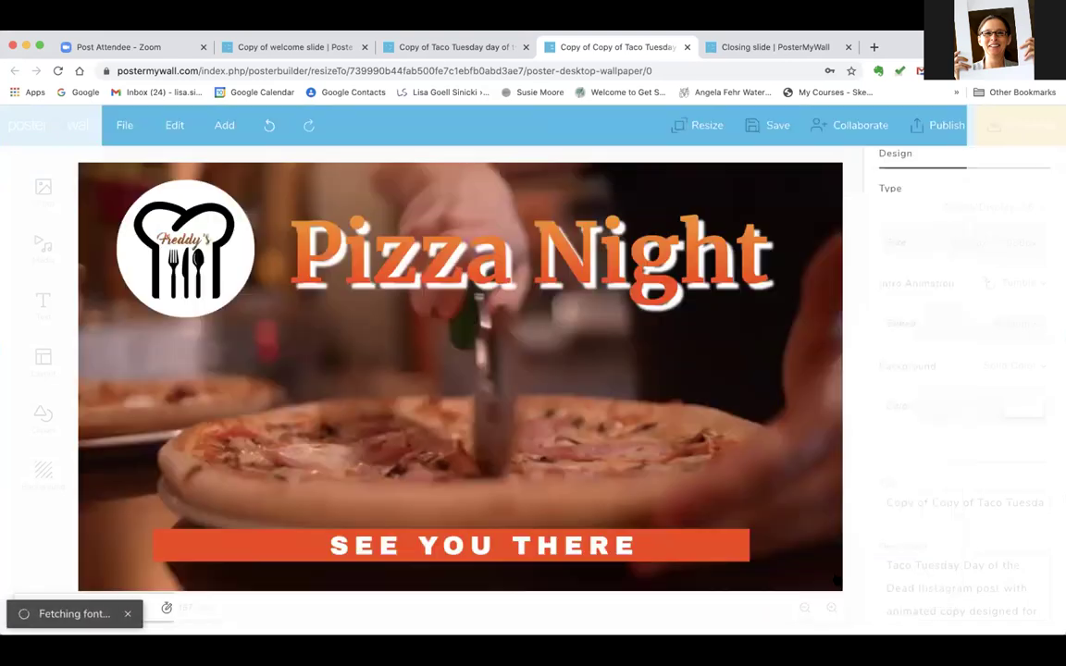
drag(370, 319, 583, 320)
drag(490, 335, 600, 420)
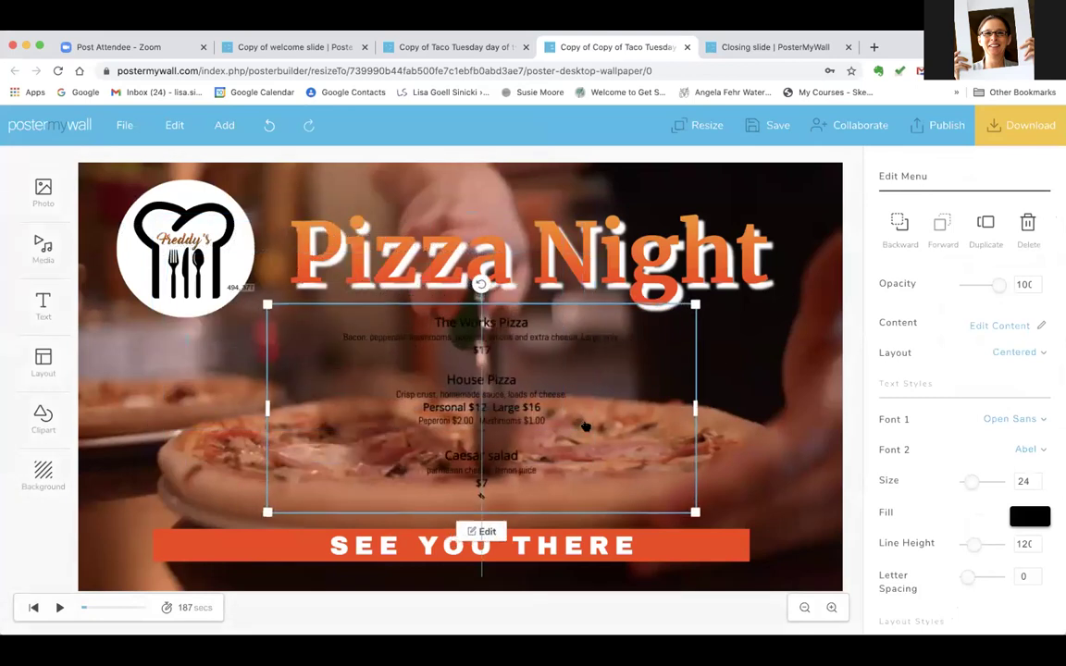
Step: Set the menu text's fill color to white (ffffff)
click(1029, 516)
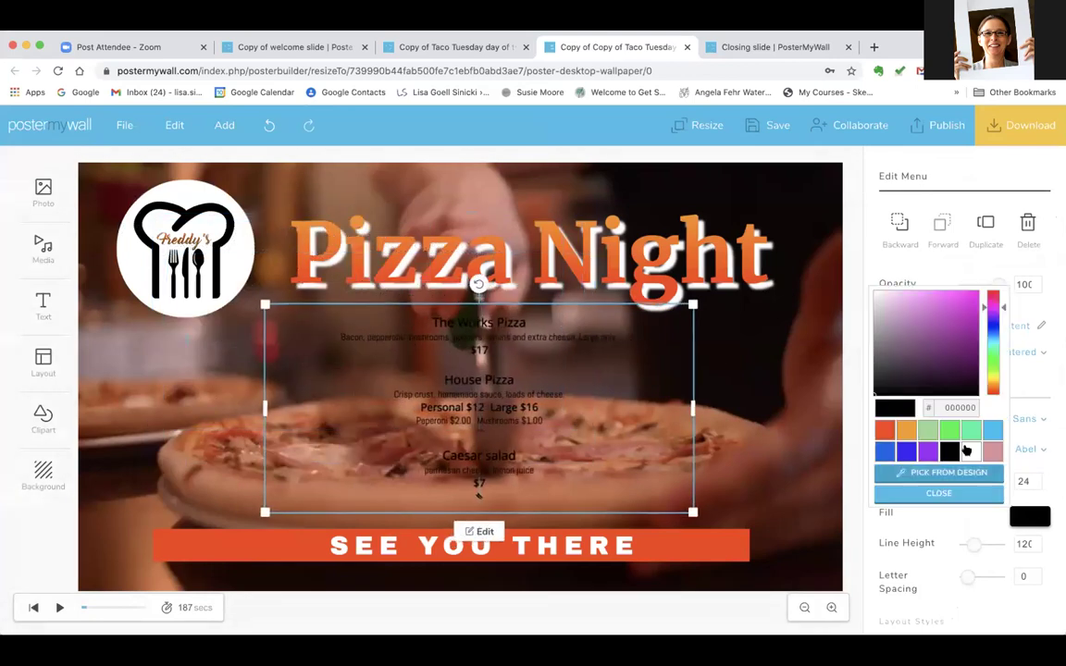
click(970, 452)
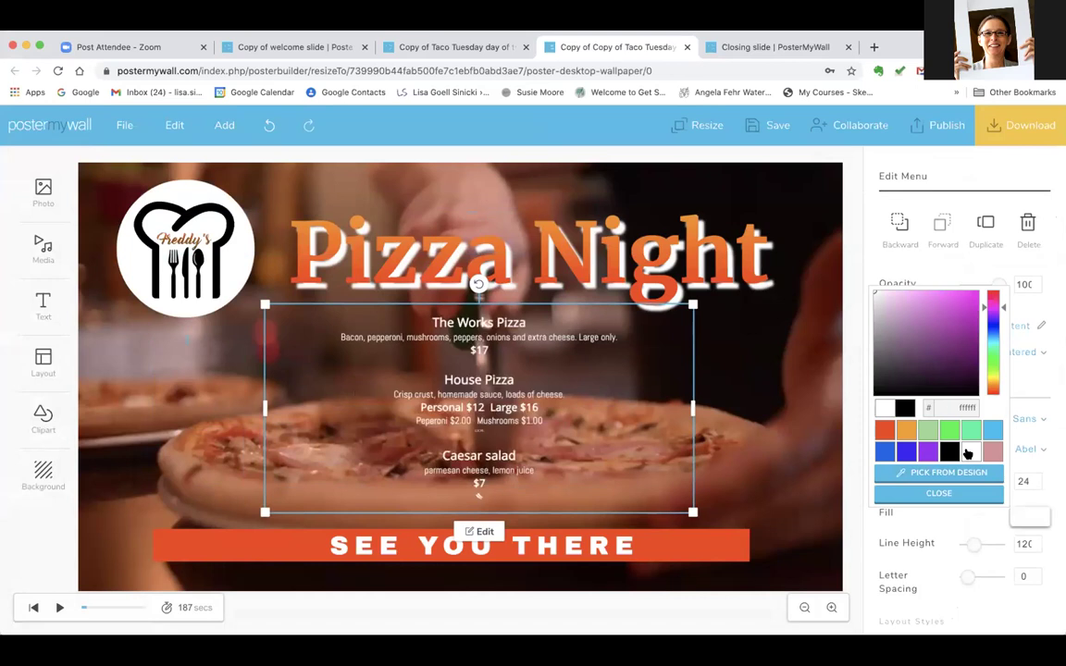
click(883, 247)
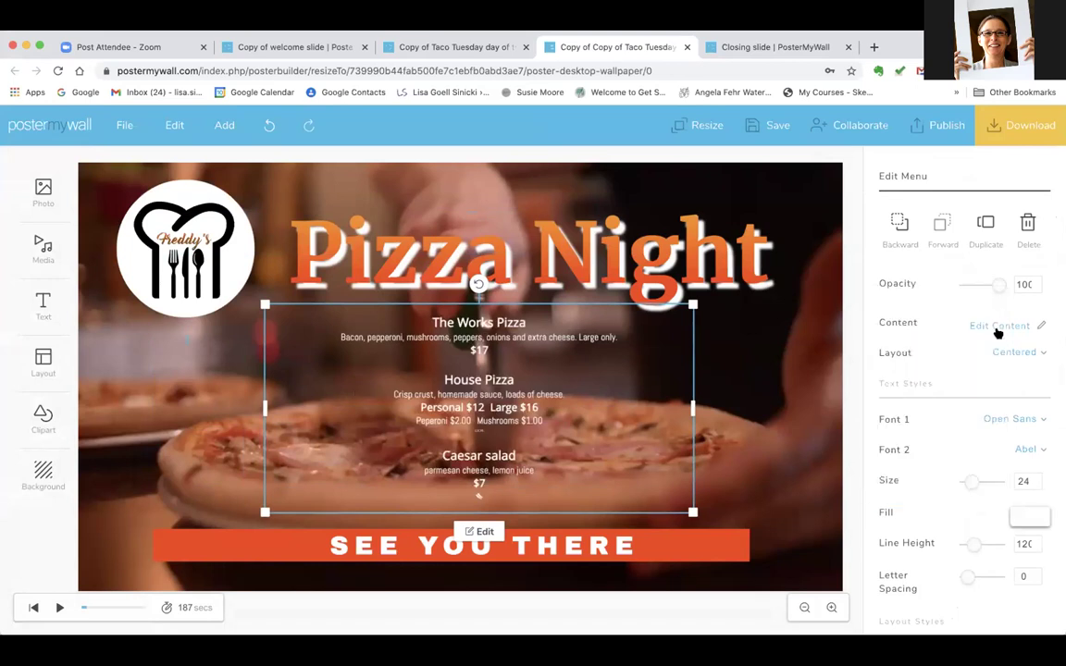
Step: Try the Classic layout on the menu, followed by the dotted Classic variant showing only item names and prices
click(1011, 351)
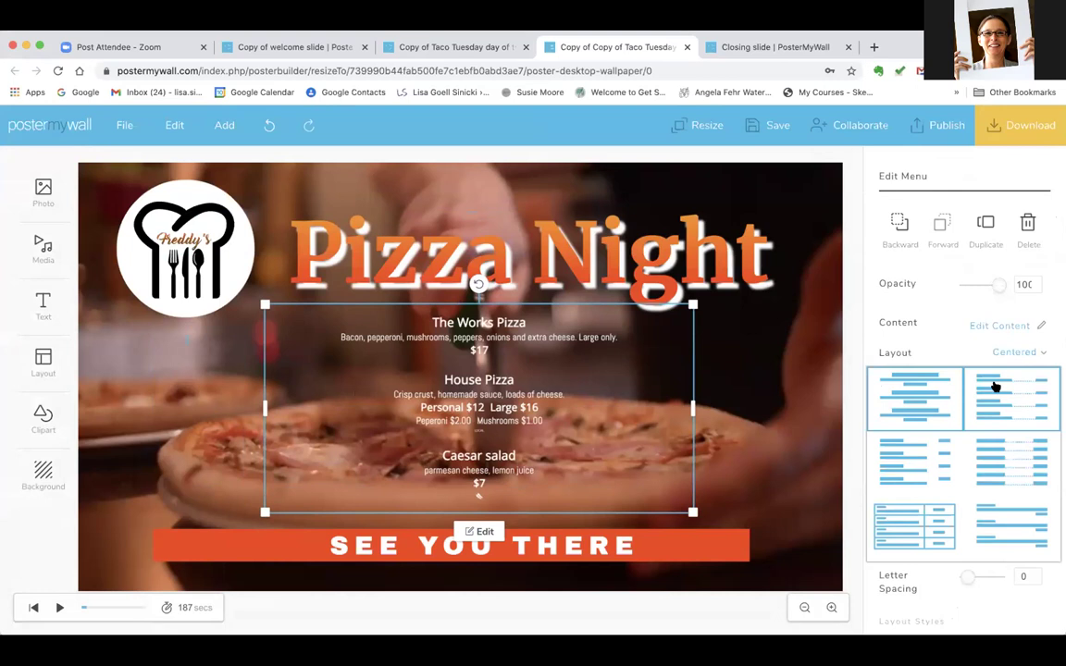
click(996, 386)
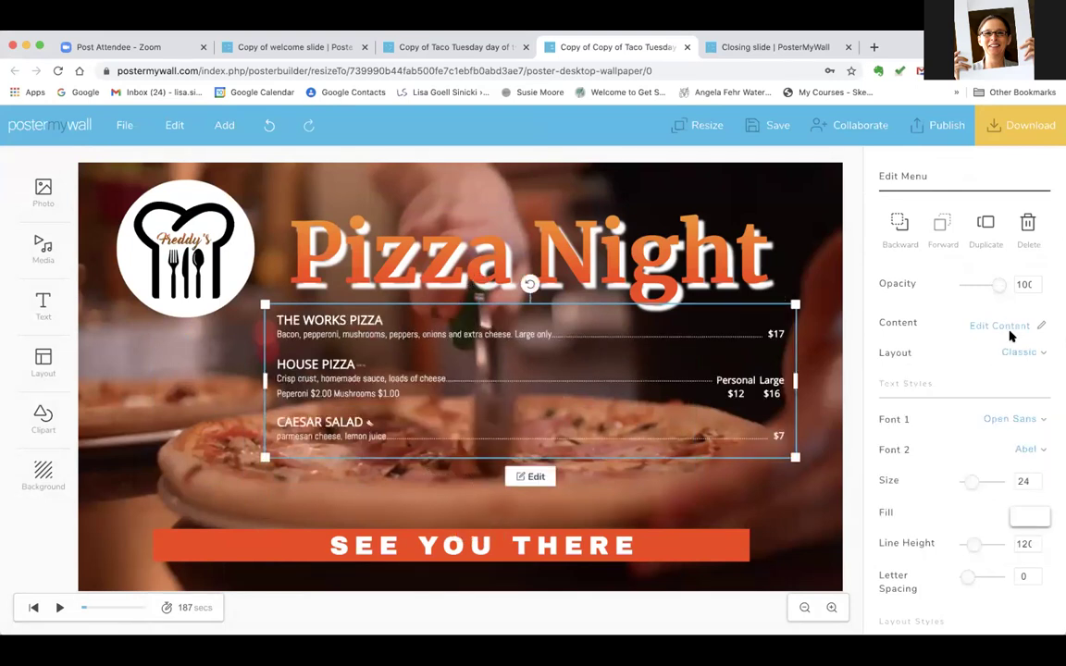
click(1018, 353)
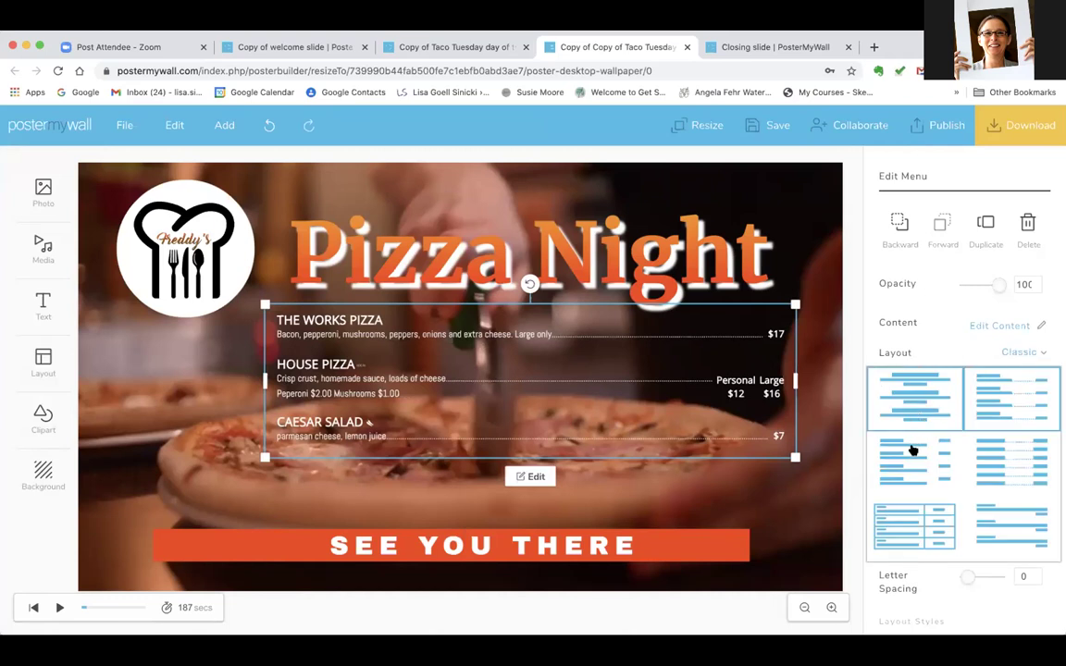
click(999, 459)
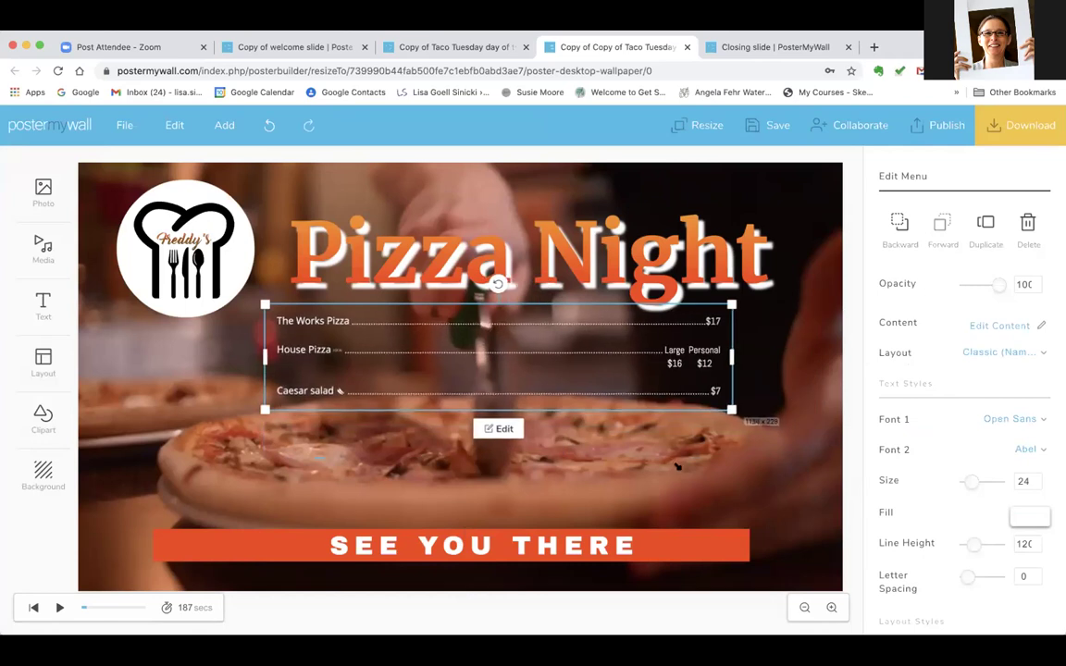
Step: Move the menu lower over the pizza, then delete it from the design
drag(563, 363, 559, 421)
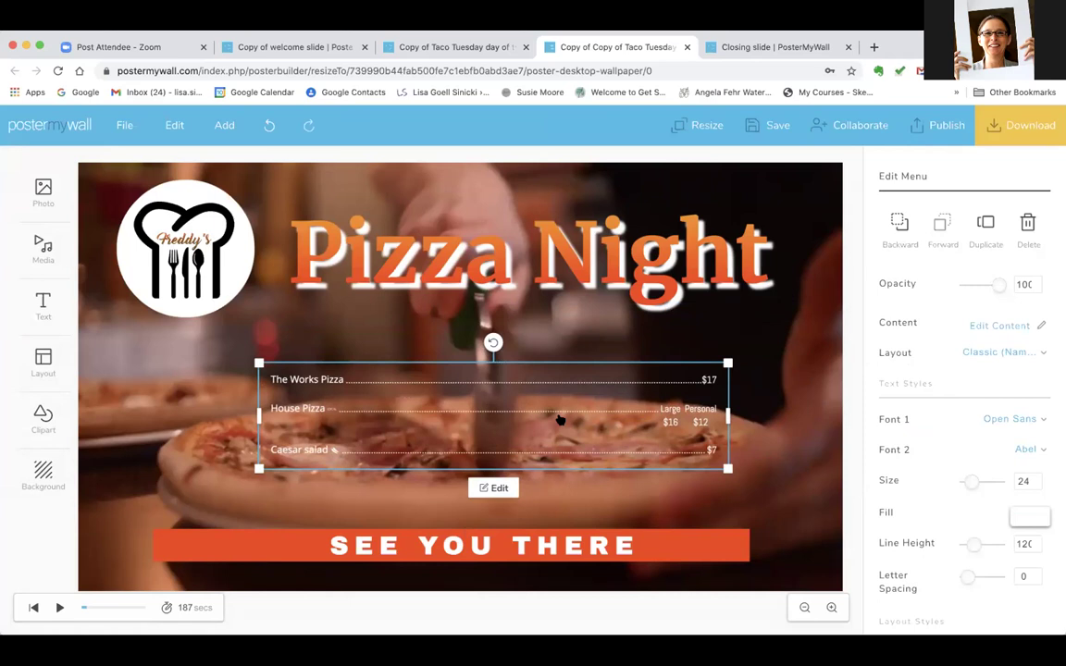
key(Delete)
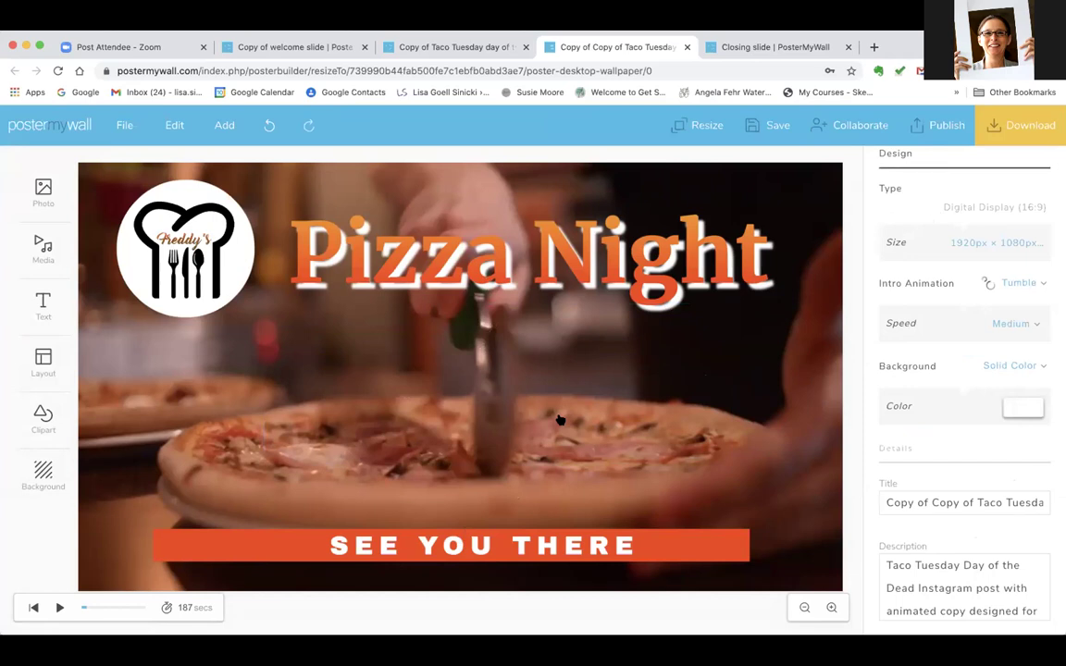
Step: Retitle the design as the presenter's first name followed by "Pizza Night" and save it
click(884, 501)
key(super+a)
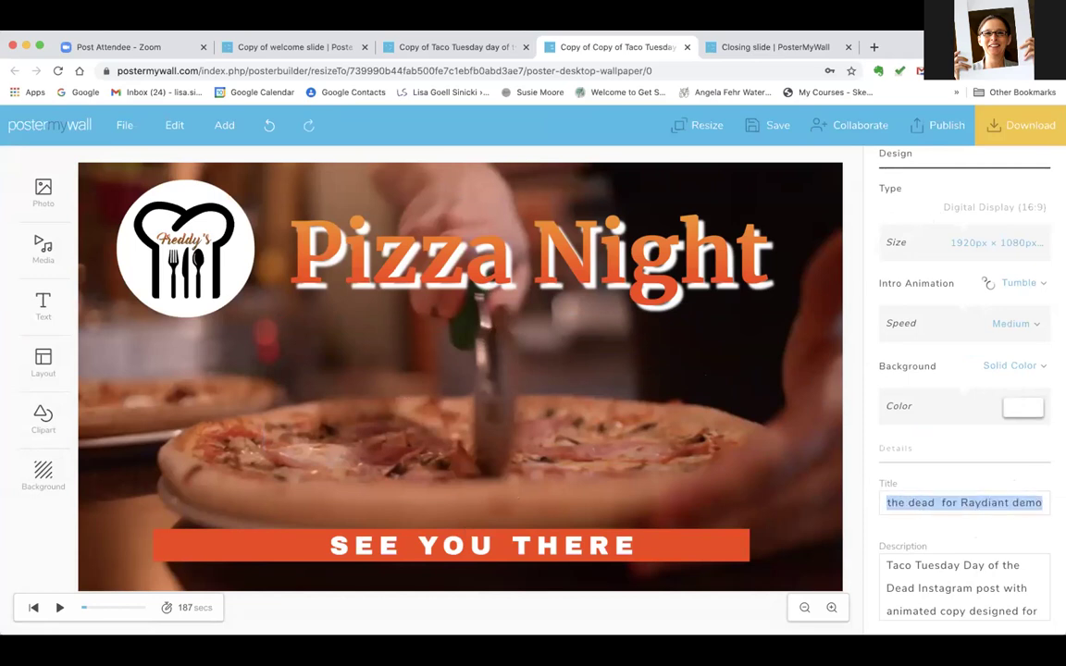
text(Aaro)
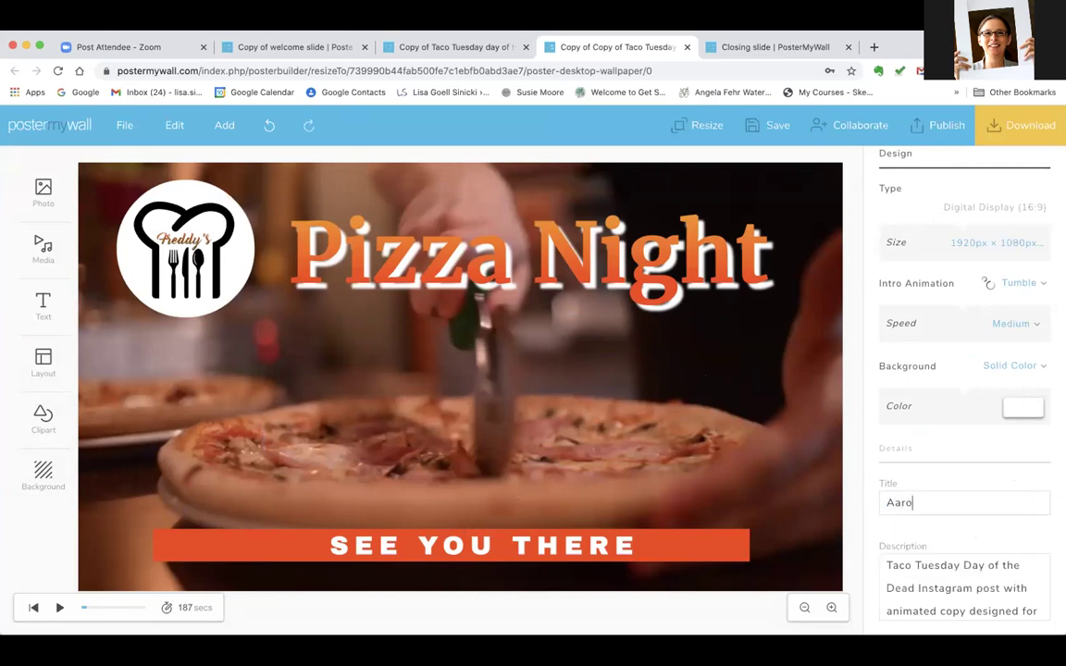
text(n Pizza Night)
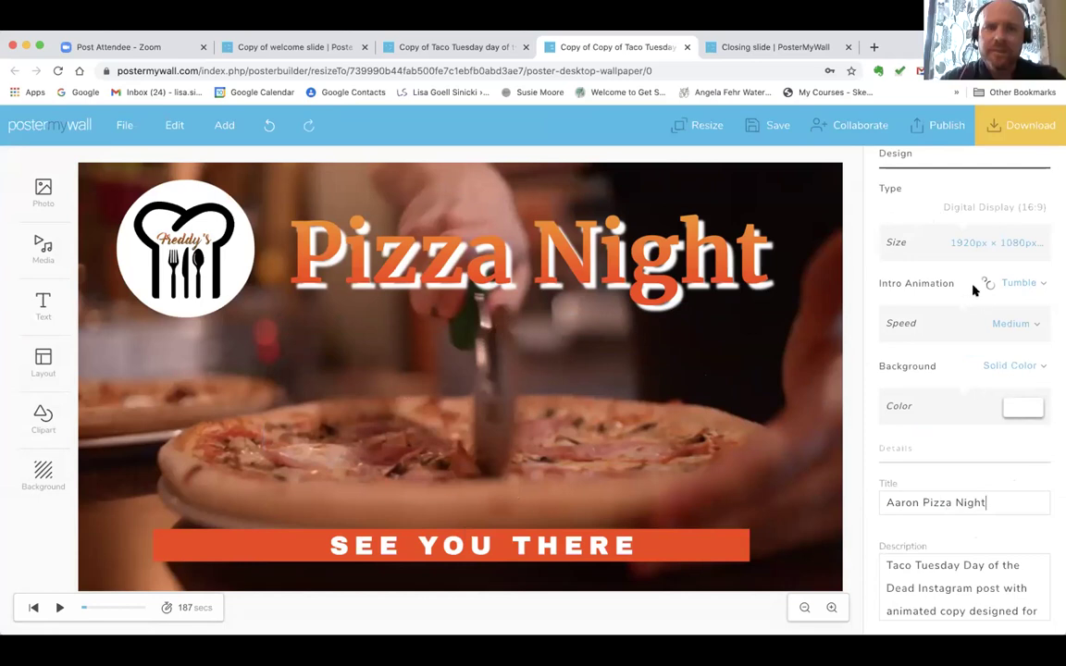
click(775, 127)
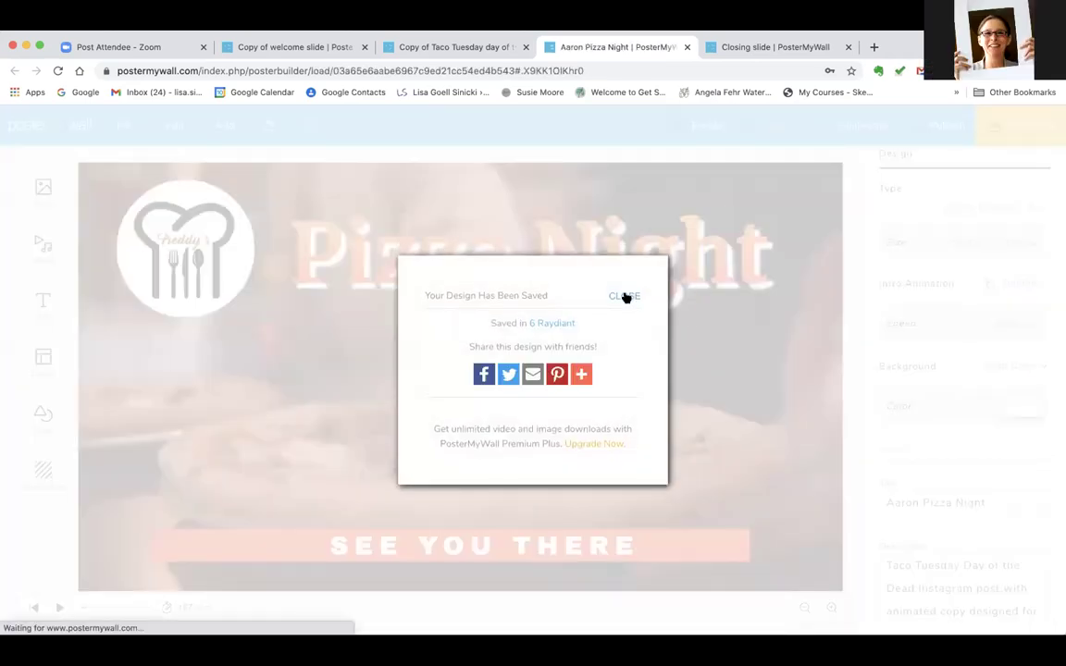
click(625, 297)
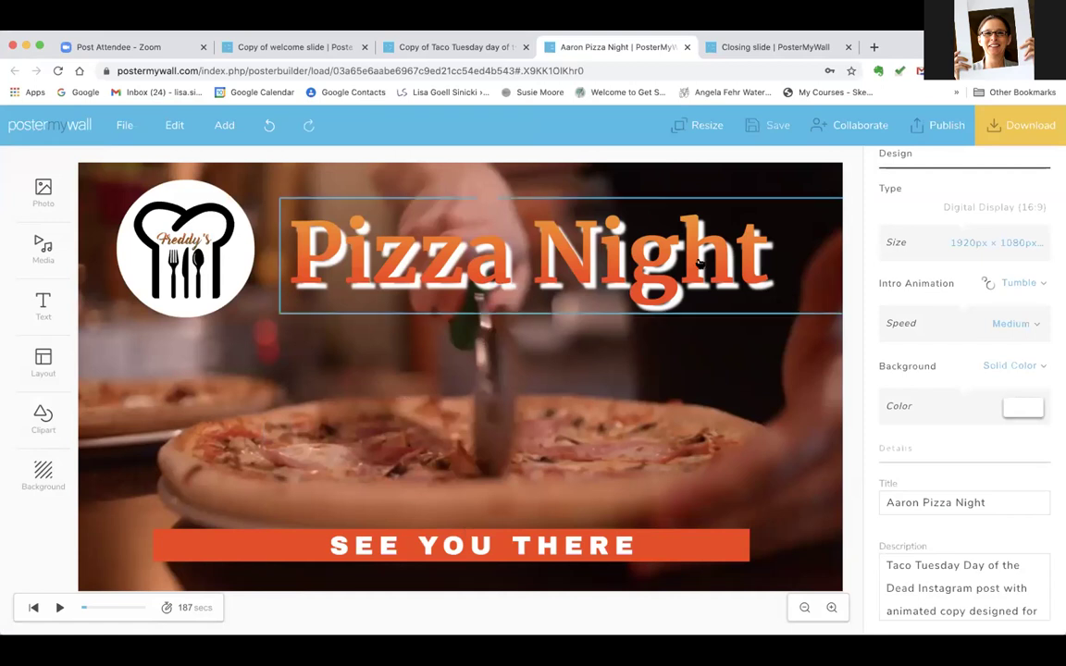
Step: Look at the digital signage publishing options, choose Raydiant as the platform, and close without continuing
click(941, 125)
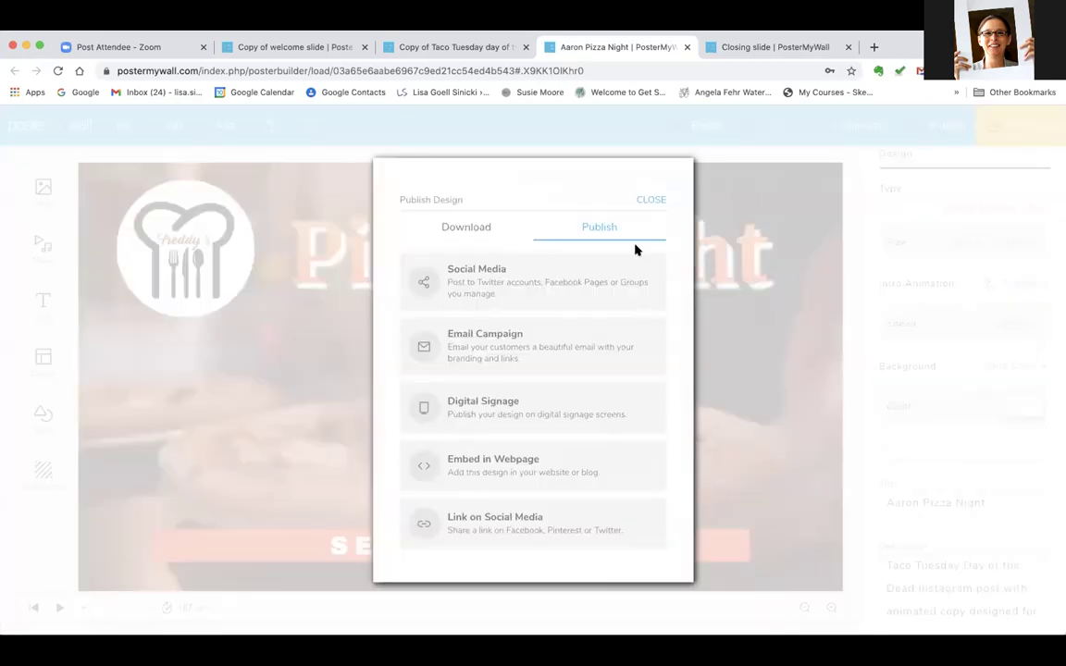
click(498, 408)
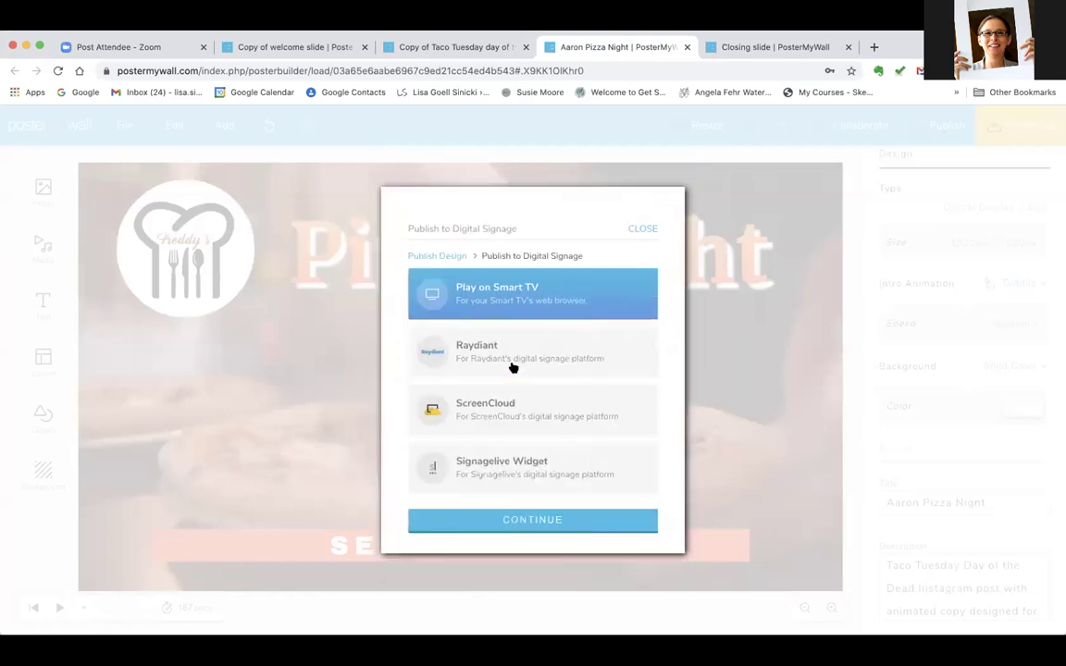
click(511, 355)
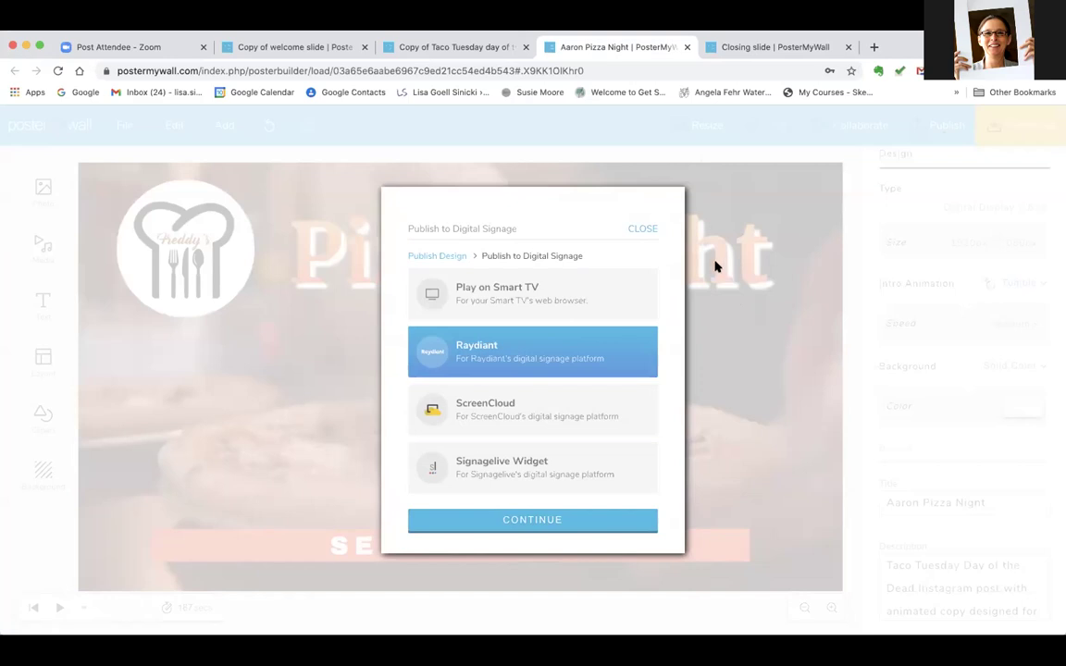
click(634, 230)
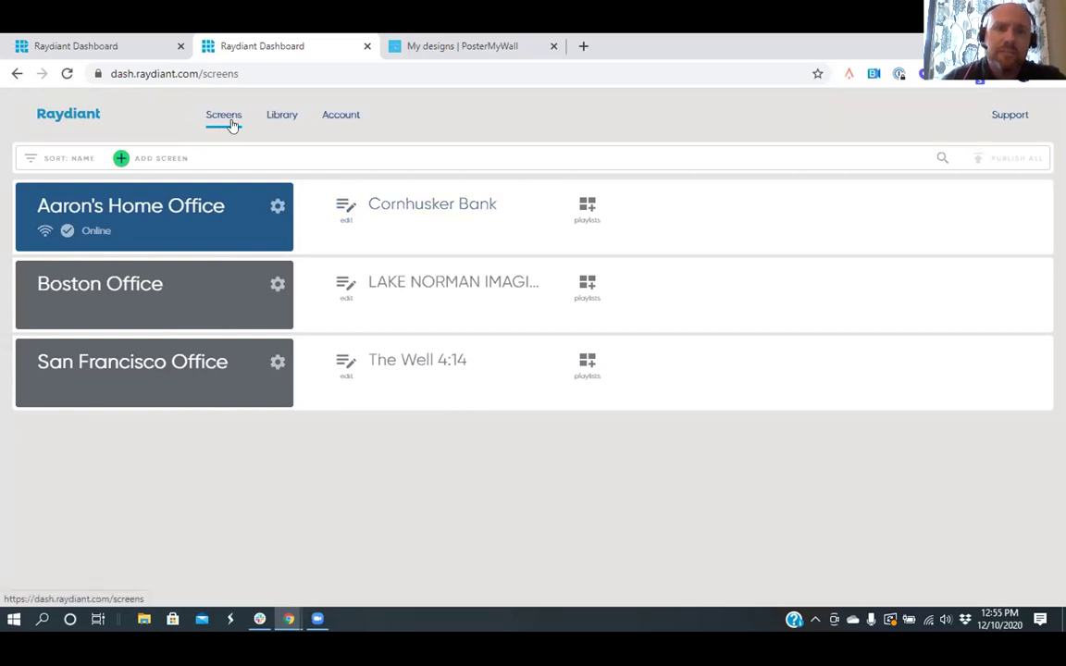
Step: Open the library in the Raydiant dashboard and look through its folders and playlists
click(282, 119)
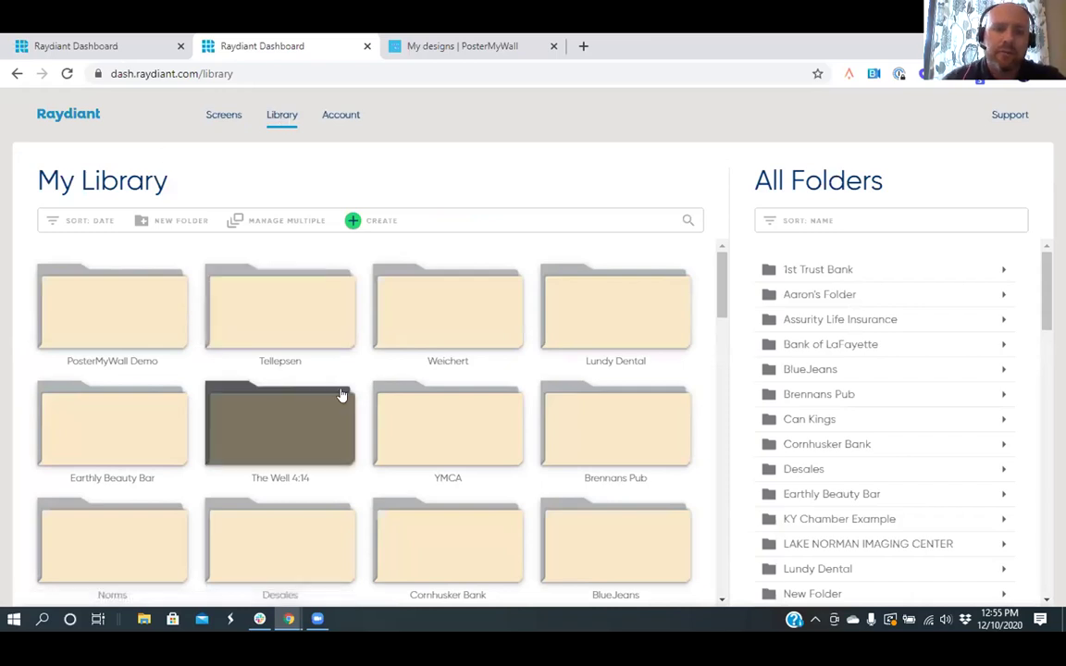
scroll(353, 378, down, 1)
scroll(352, 378, down, 3)
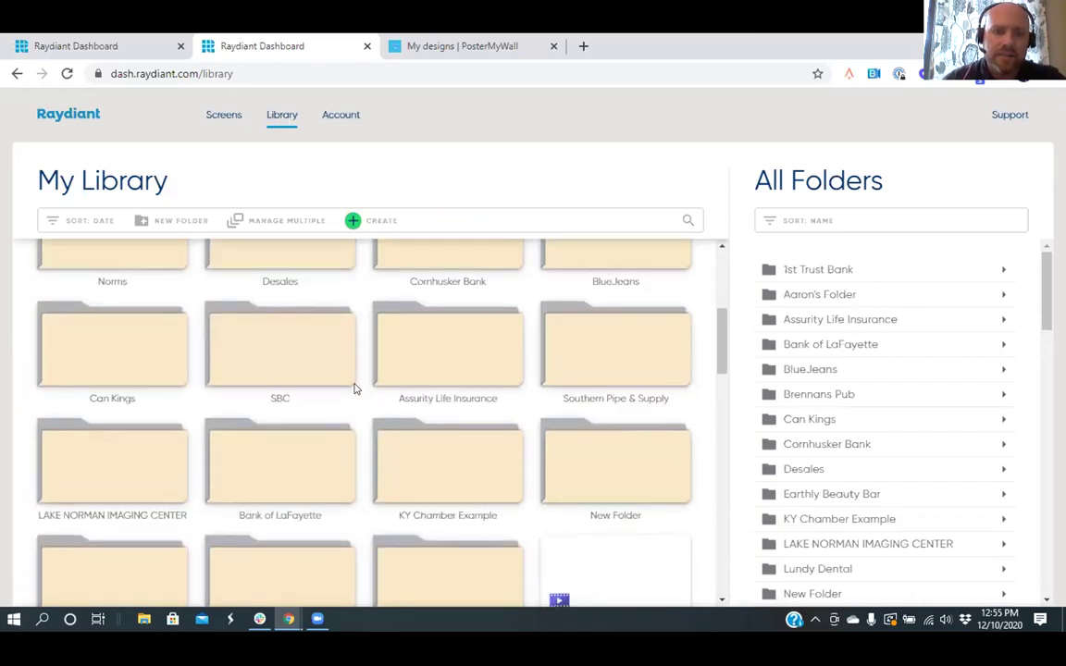
scroll(352, 393, down, 2)
scroll(353, 394, up, 1)
scroll(352, 393, up, 5)
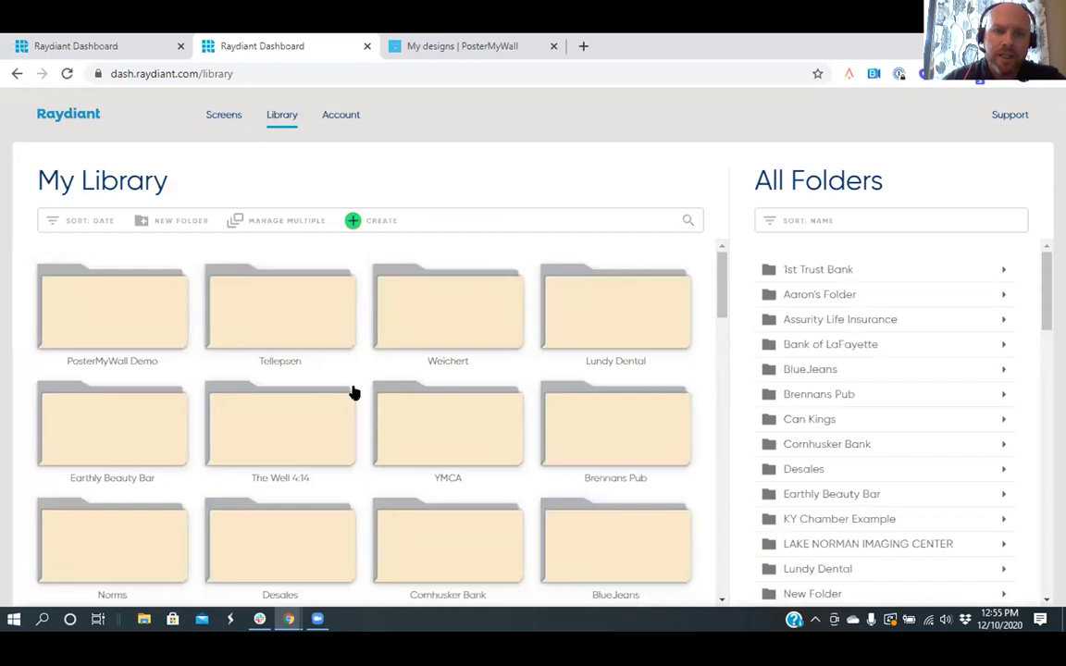
drag(1045, 286, 1043, 381)
drag(816, 403, 49, 293)
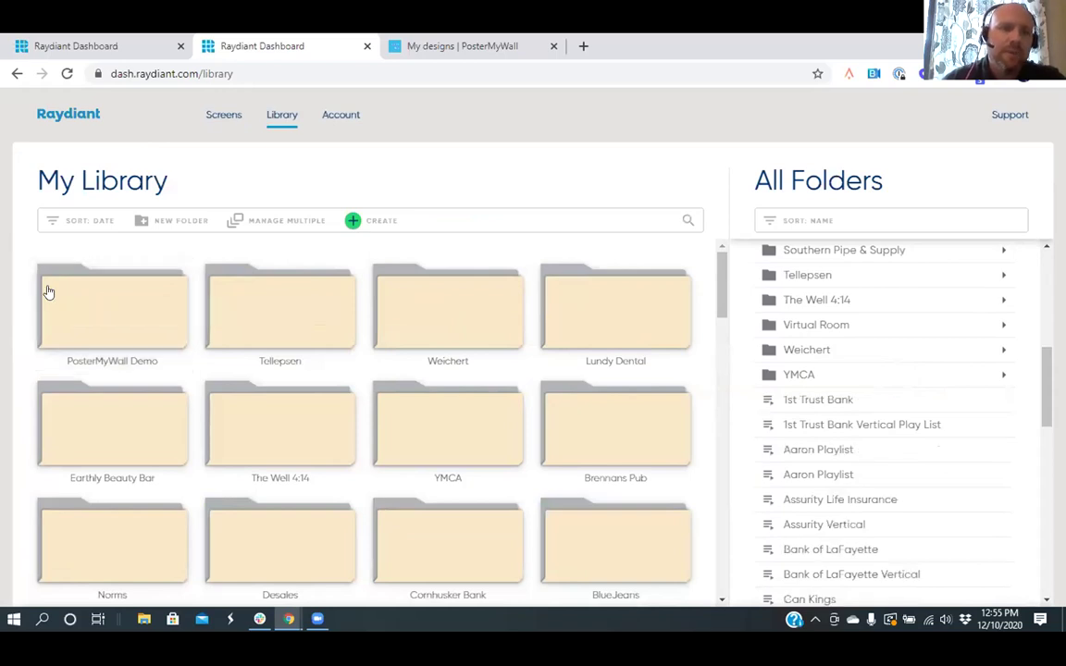
Step: Start a new PosterMyWall presentation from the Raydiant content apps and connect it to the PosterMyWall account
click(352, 220)
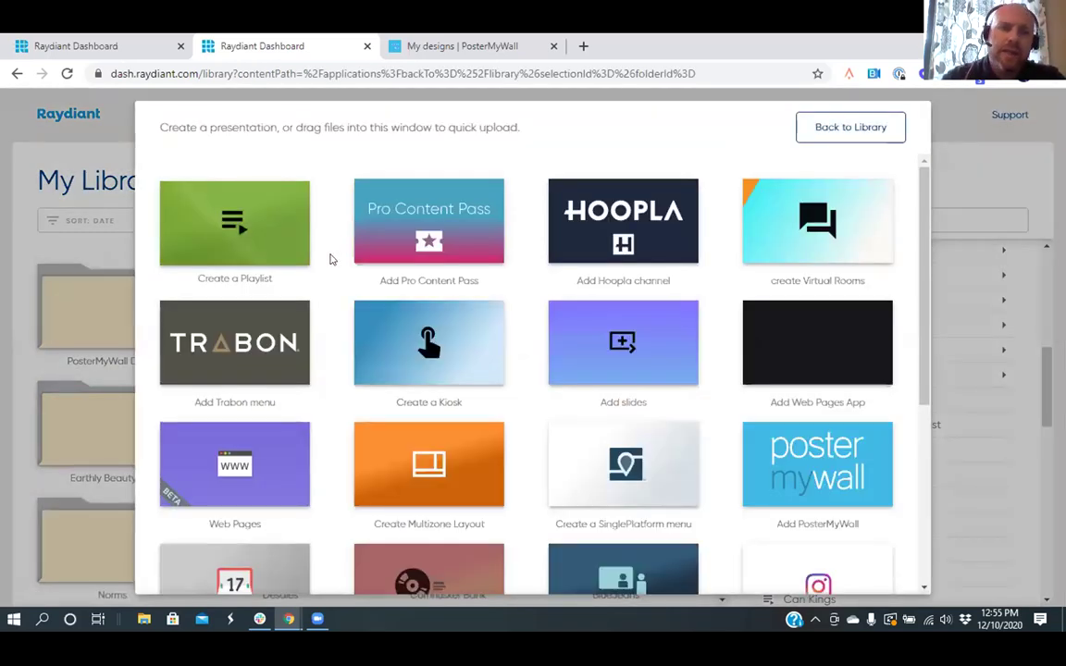
scroll(344, 291, down, 3)
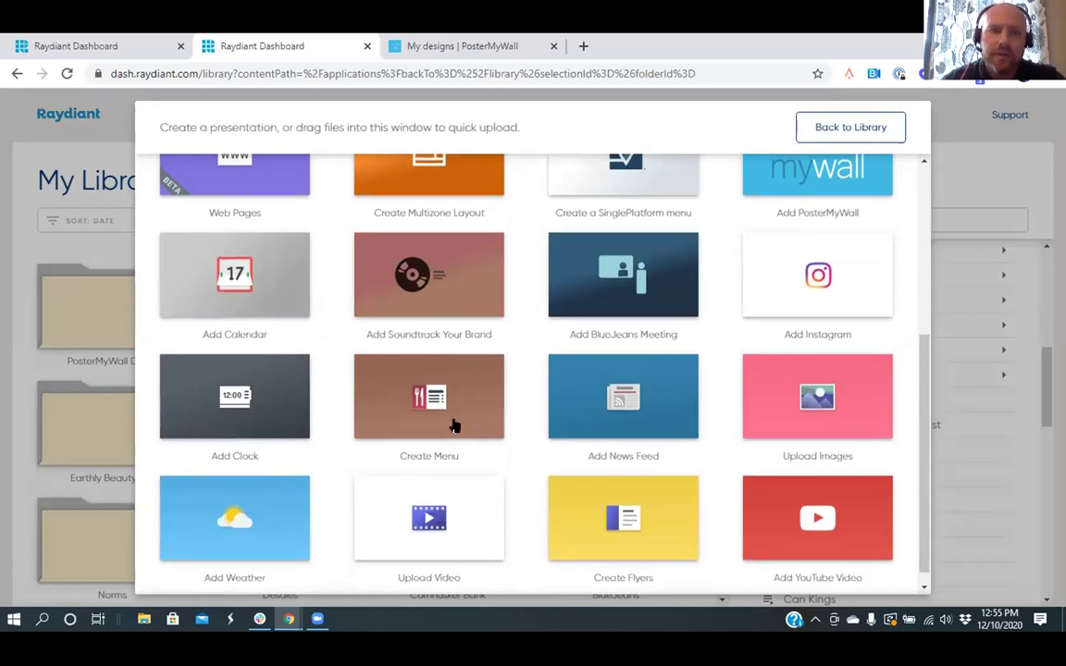
scroll(453, 425, up, 2)
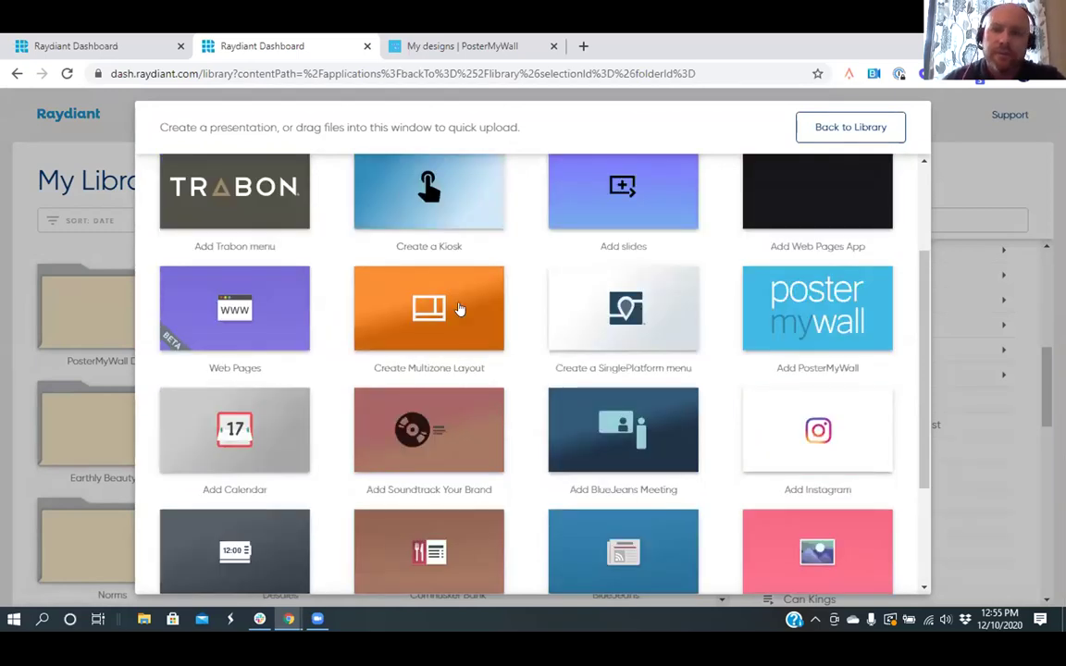
scroll(619, 379, up, 1)
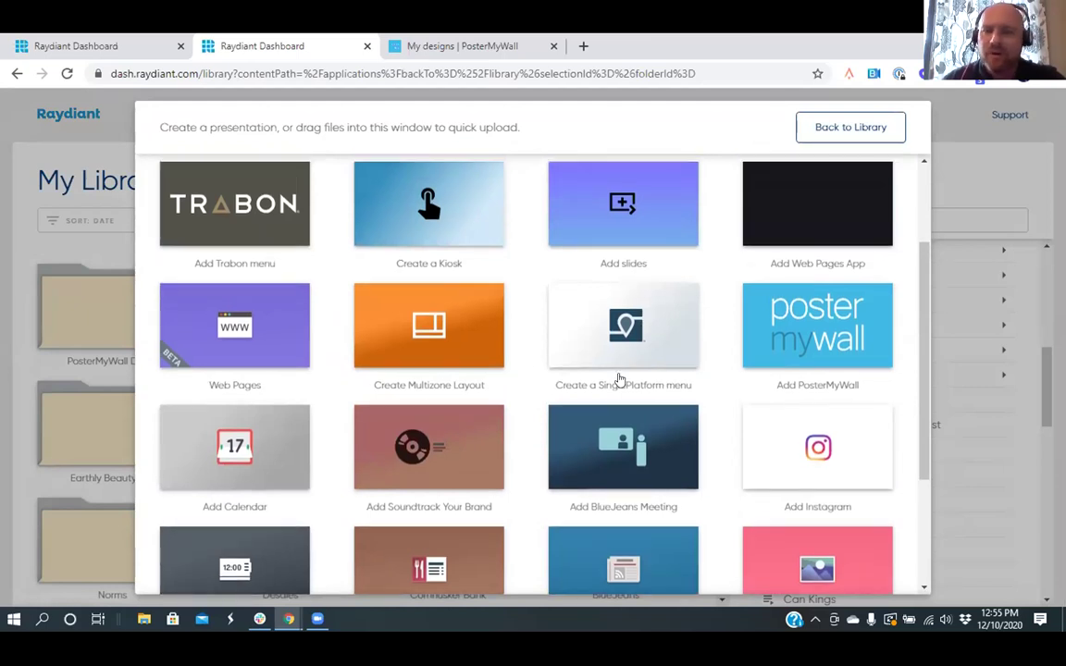
click(784, 391)
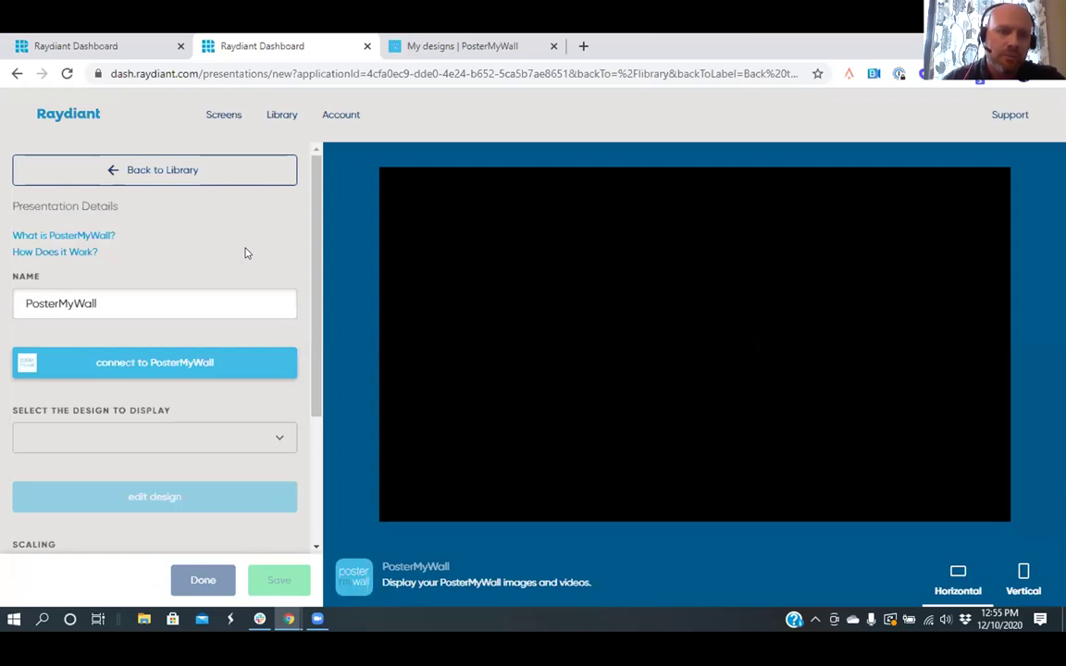
click(200, 362)
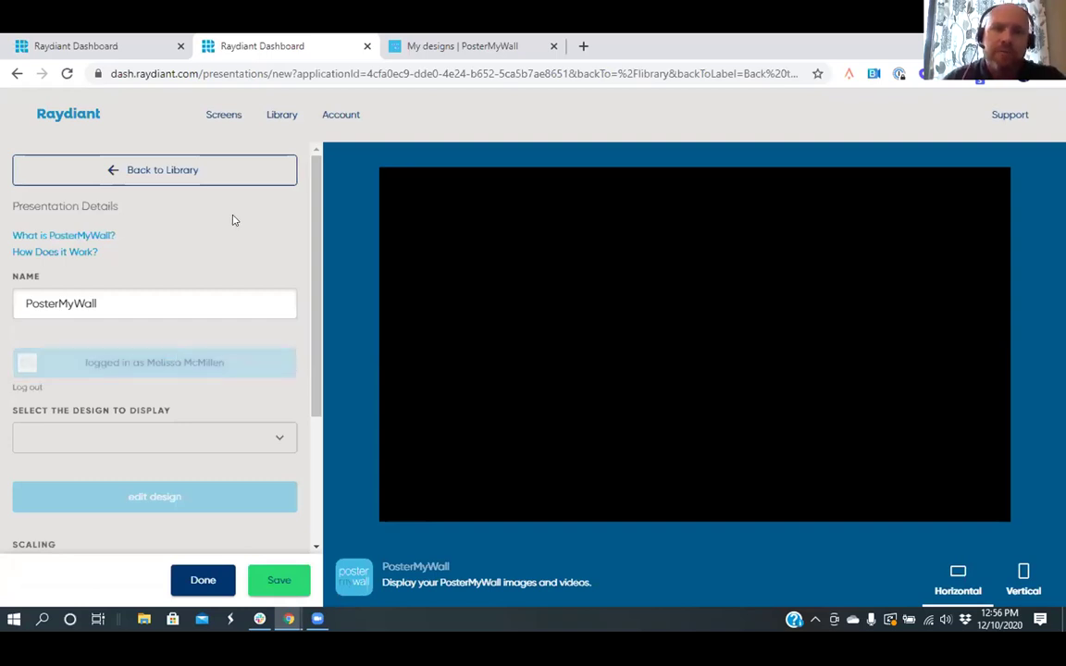
Step: Browse the account's PosterMyWall designs, then choose the Taco Tuesday 1 design for the Raydiant presentation and preview it in vertical orientation
click(443, 50)
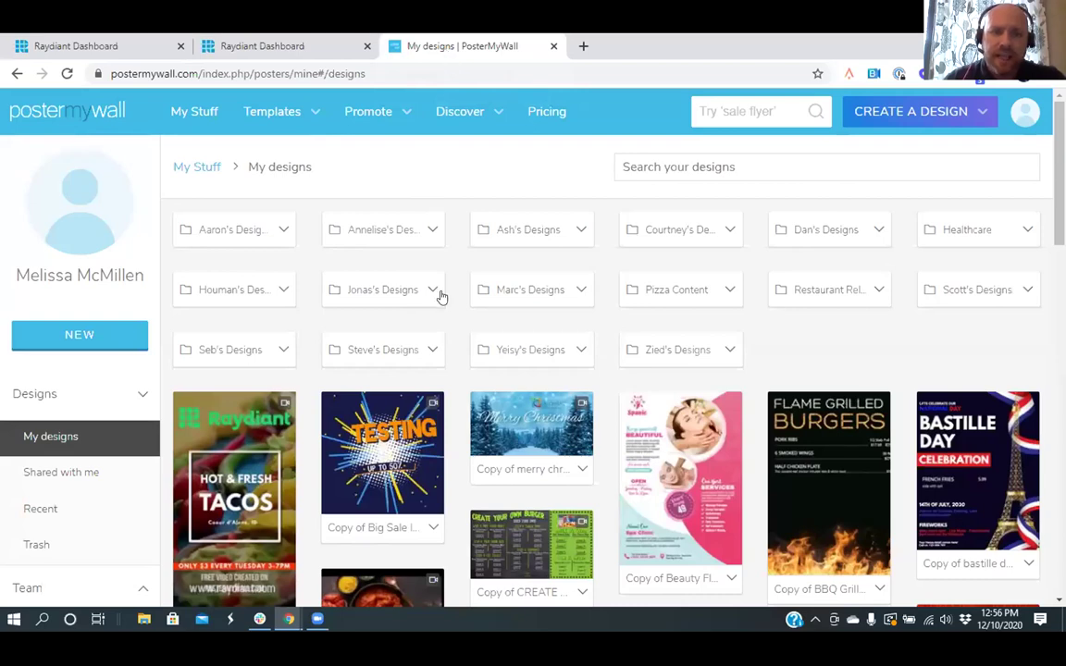
scroll(443, 309, down, 3)
scroll(452, 380, down, 1)
scroll(454, 380, up, 5)
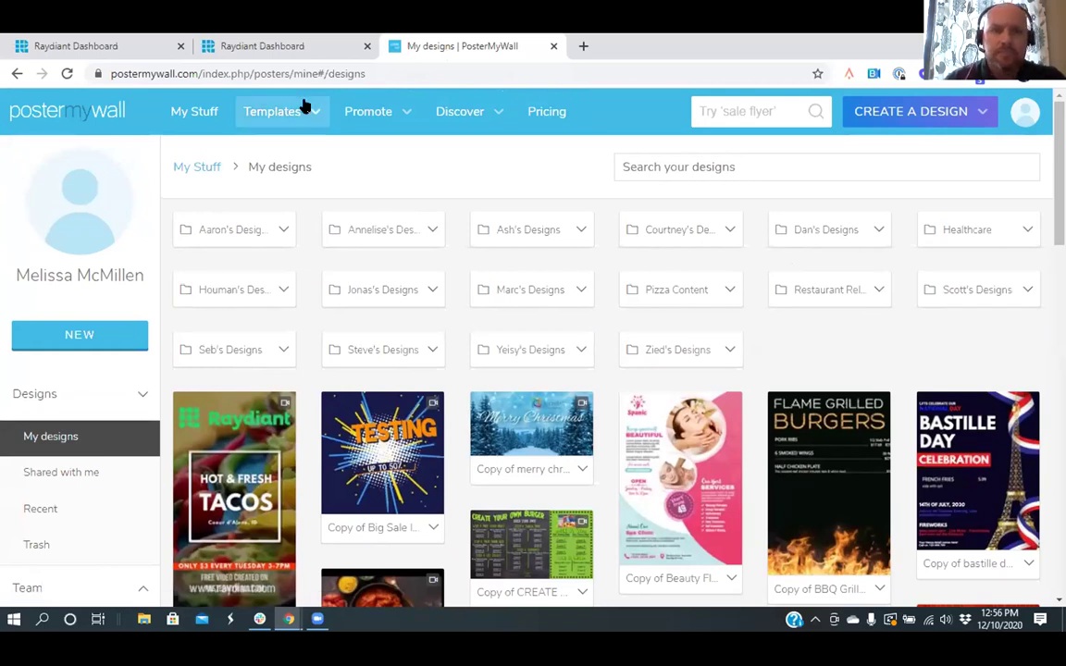
click(295, 48)
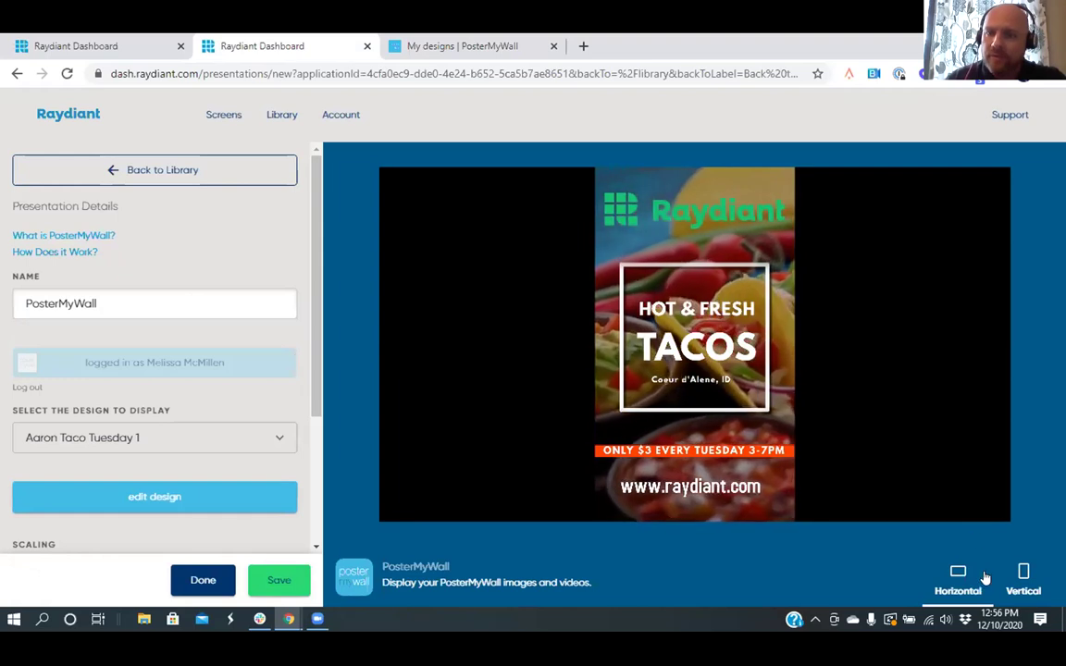
click(1021, 575)
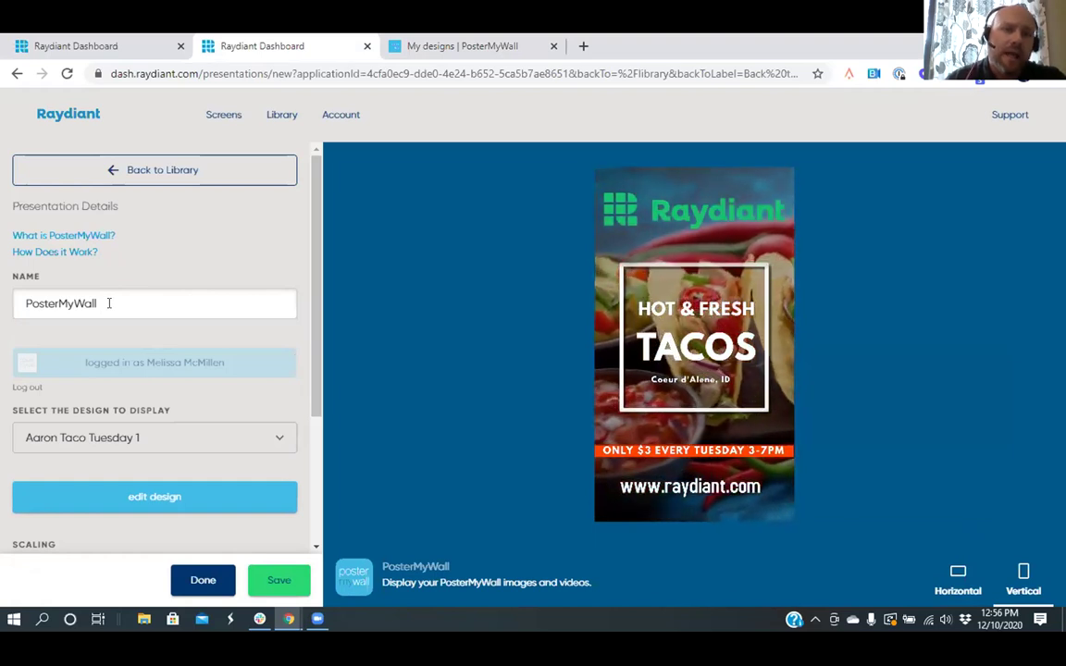
Step: Assign the PosterMyWall Demo playlist to the online Home Office screen
click(228, 117)
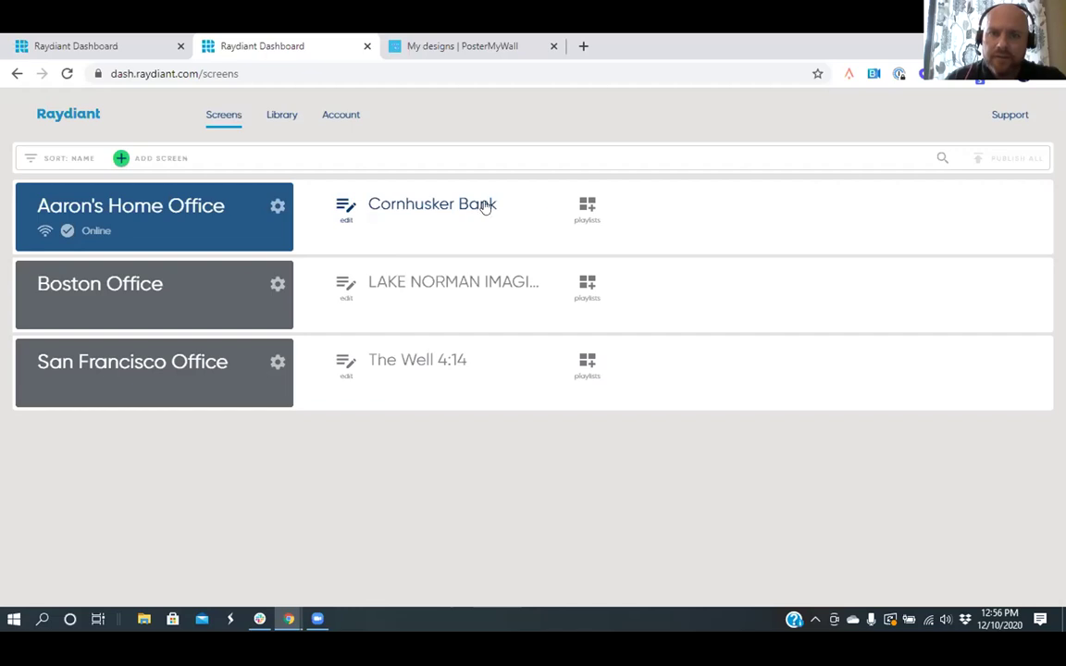
click(587, 207)
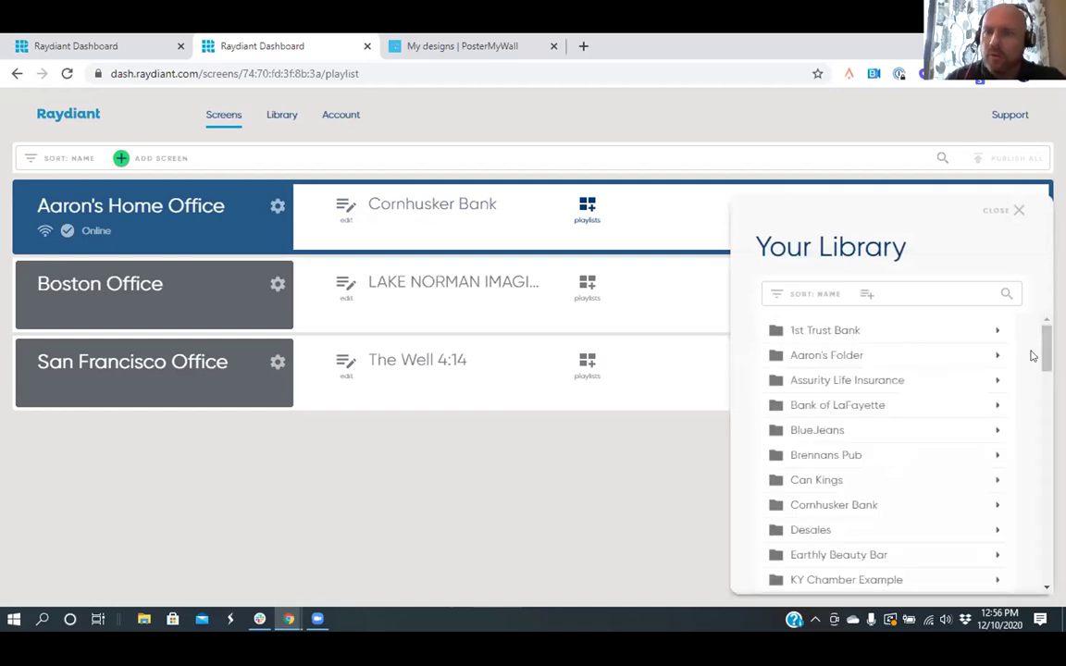
drag(1046, 350, 1047, 560)
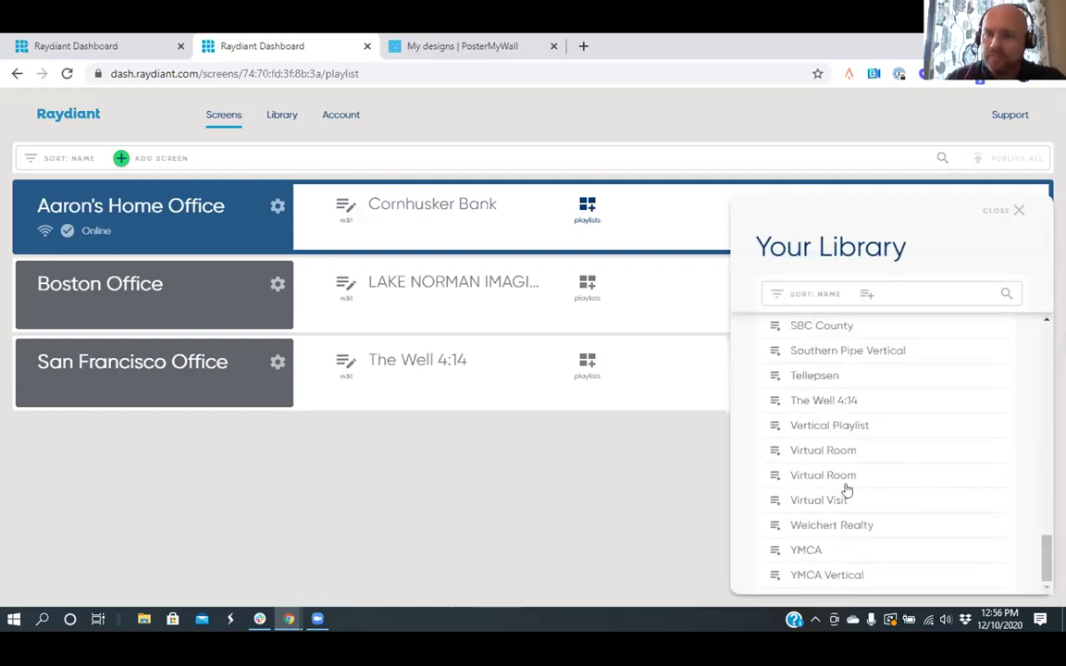
scroll(829, 470, up, 1)
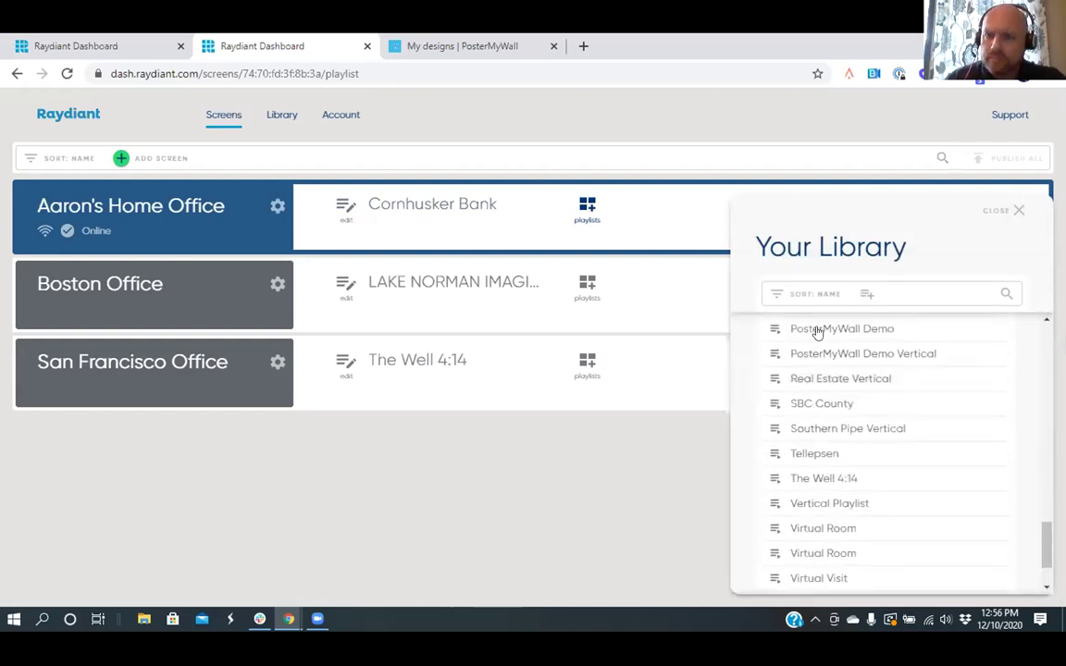
mouse_move(816, 331)
click(955, 331)
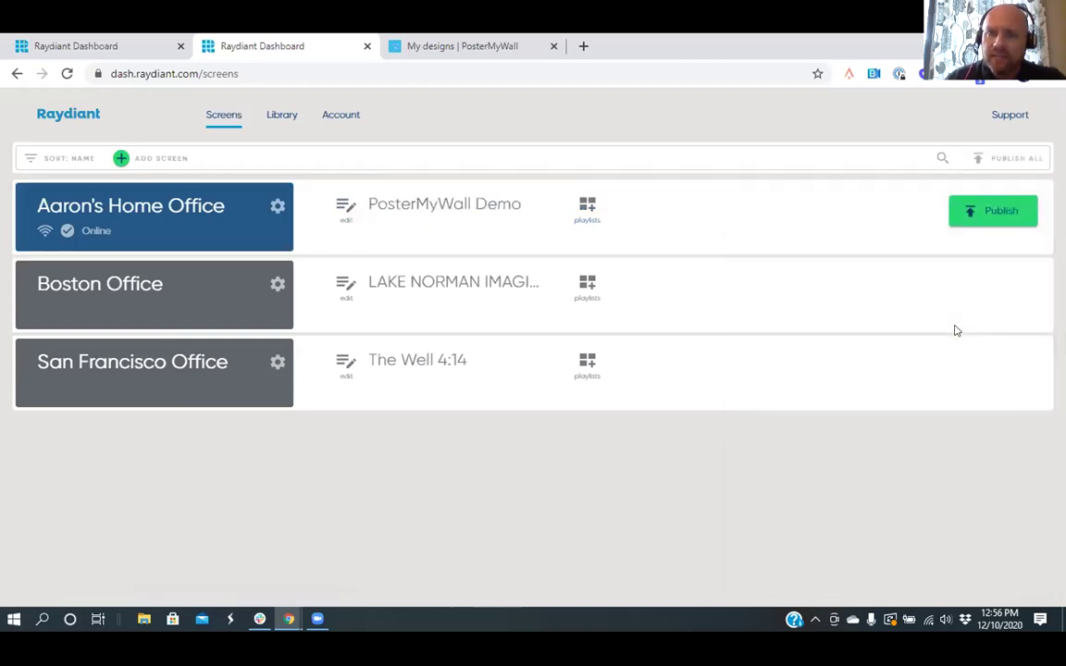
Step: Open the PosterMyWall Demo playlist, preview its Pizza Night video and return to the screens list
click(432, 205)
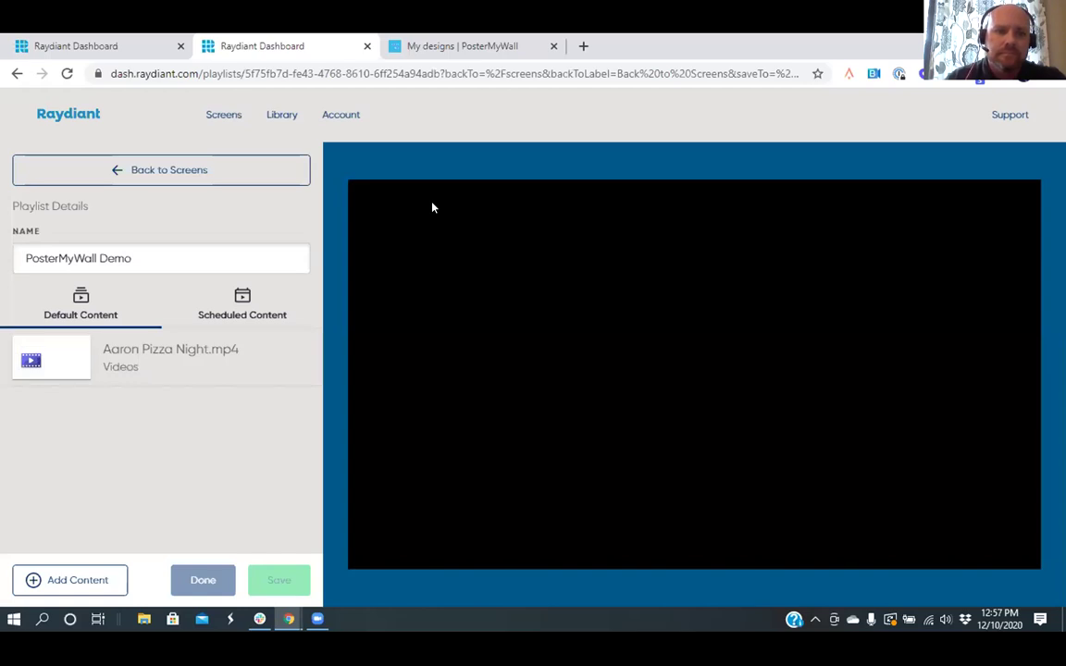
click(62, 364)
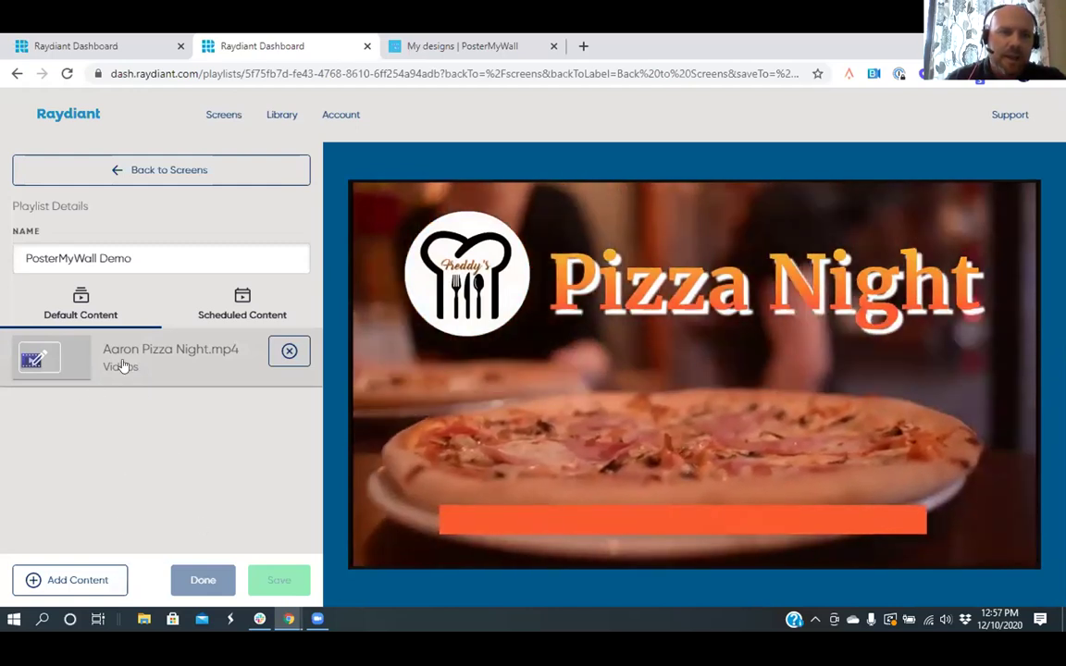
click(130, 175)
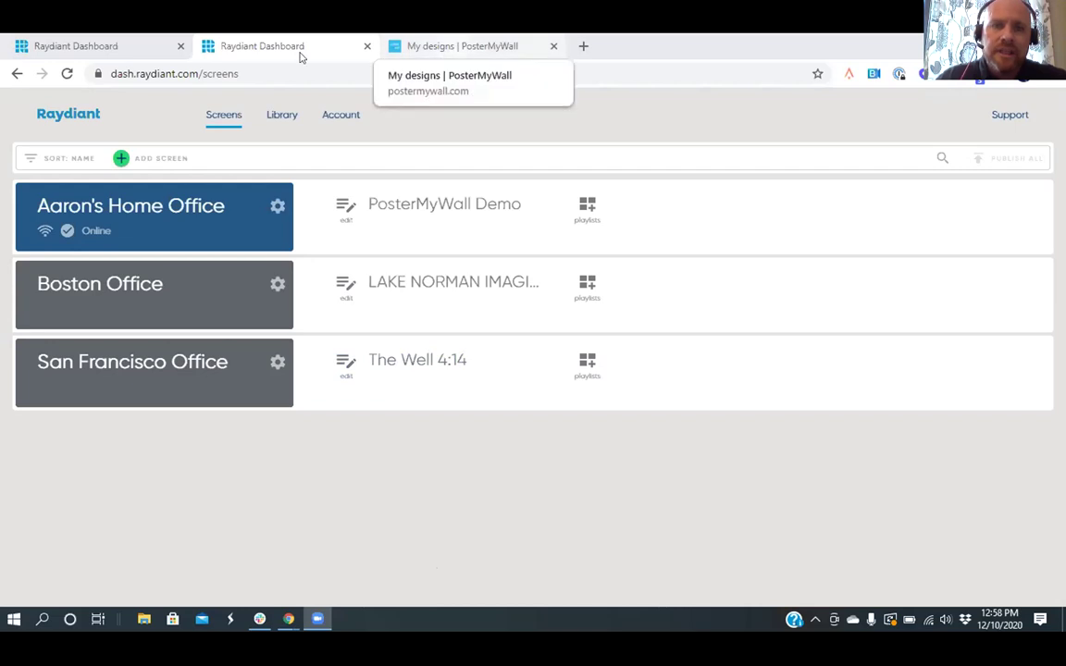
Step: Open the PMW MZ multizone presentation from the library's PosterMyWall Demo folder and review its zone playlists
click(283, 115)
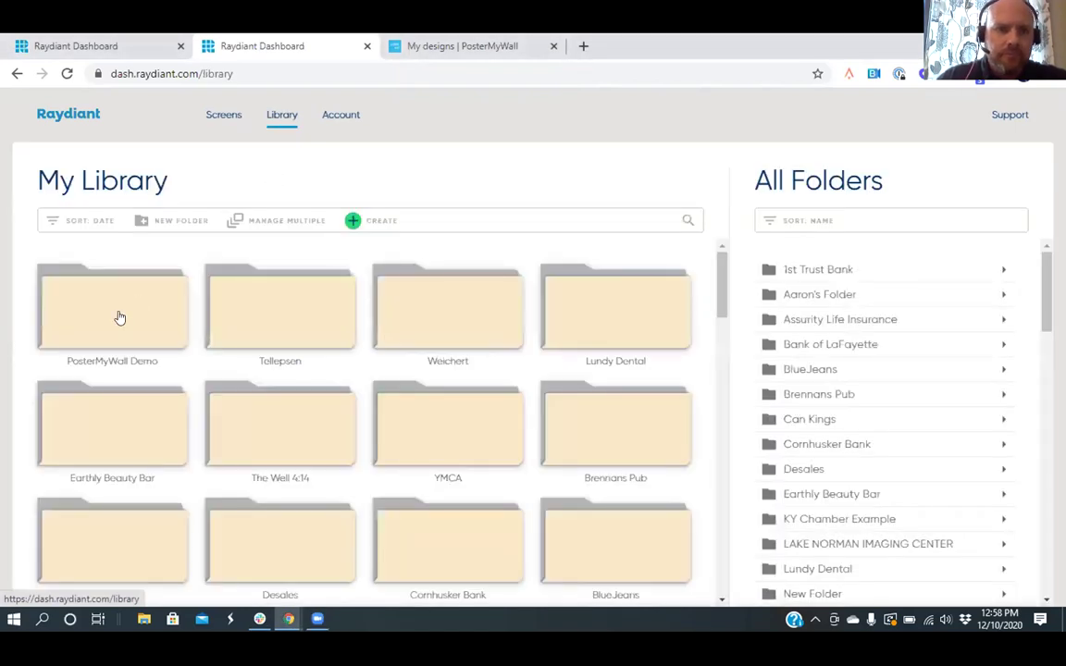
click(119, 315)
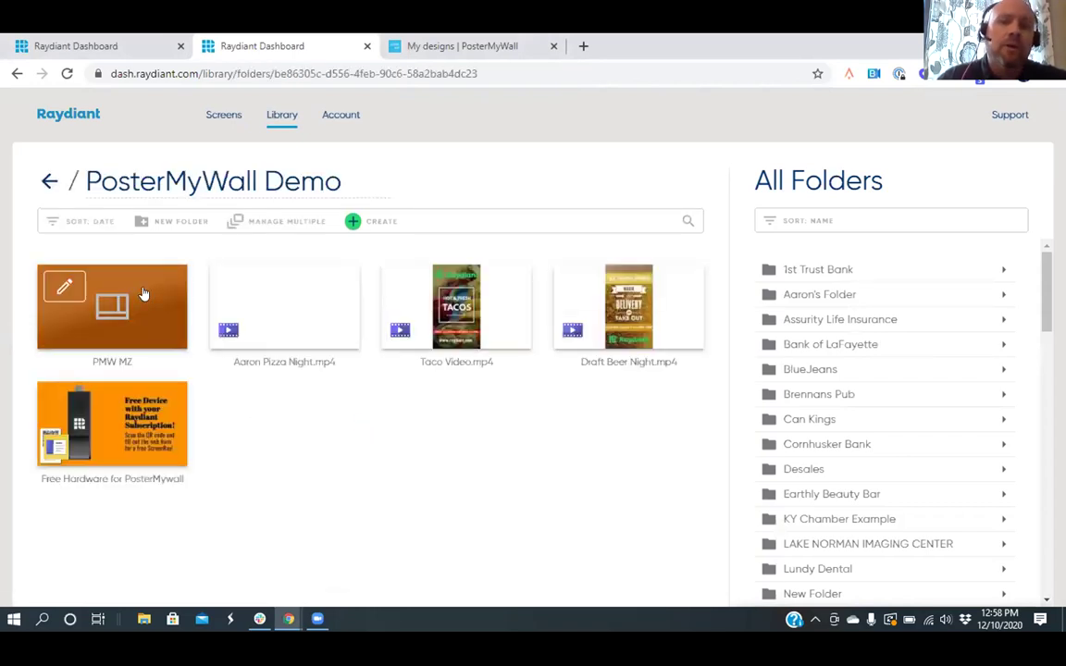
click(144, 294)
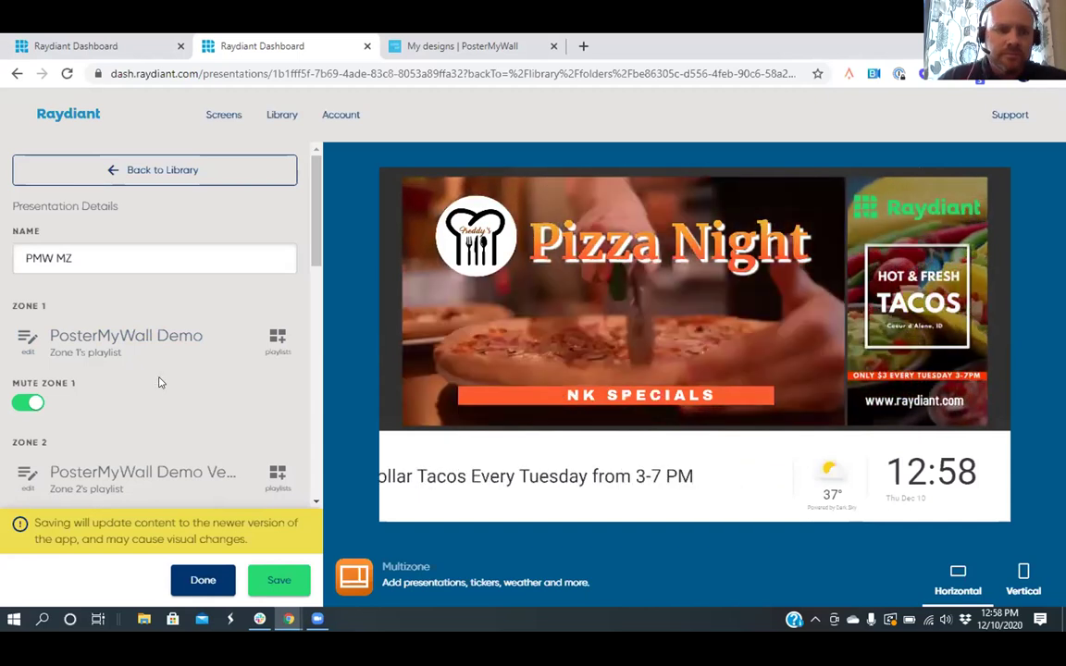
scroll(159, 382, down, 1)
scroll(159, 379, down, 3)
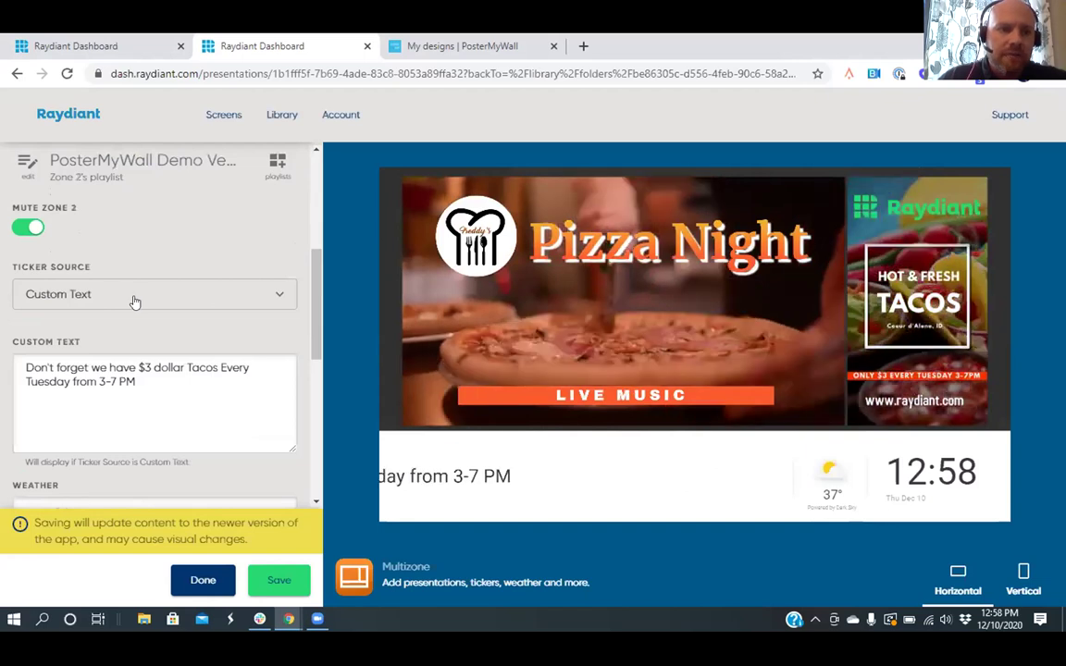
Step: Examine the multizone presentation's available ticker sources, custom ticker text, weather location and units, and date and time settings
click(132, 296)
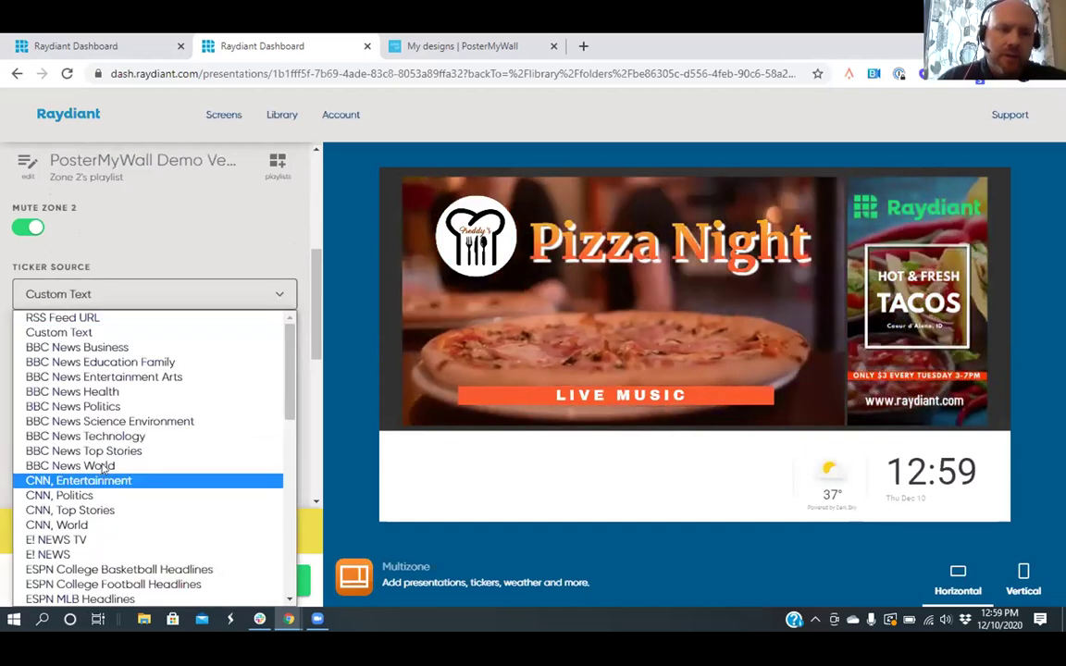
scroll(102, 469, down, 5)
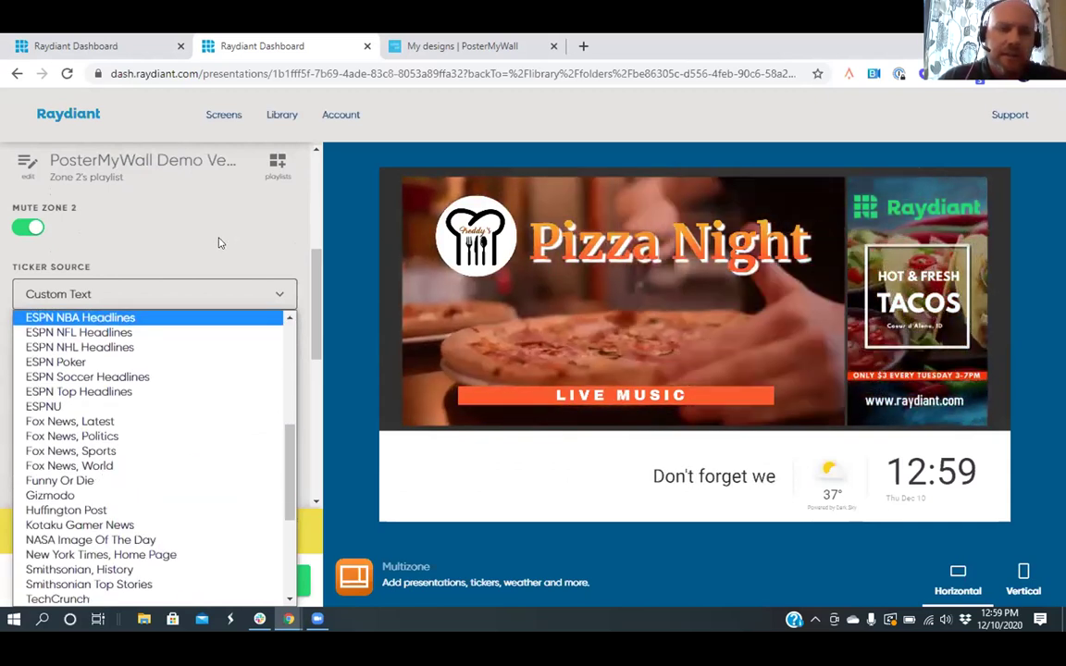
key(Escape)
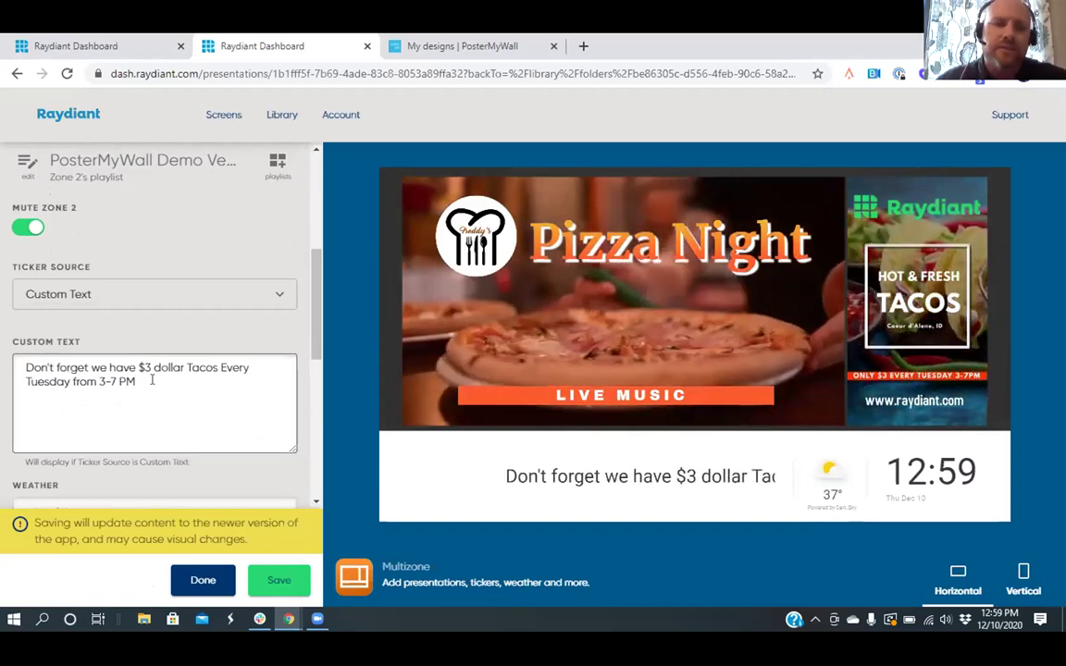
scroll(146, 360, down, 2)
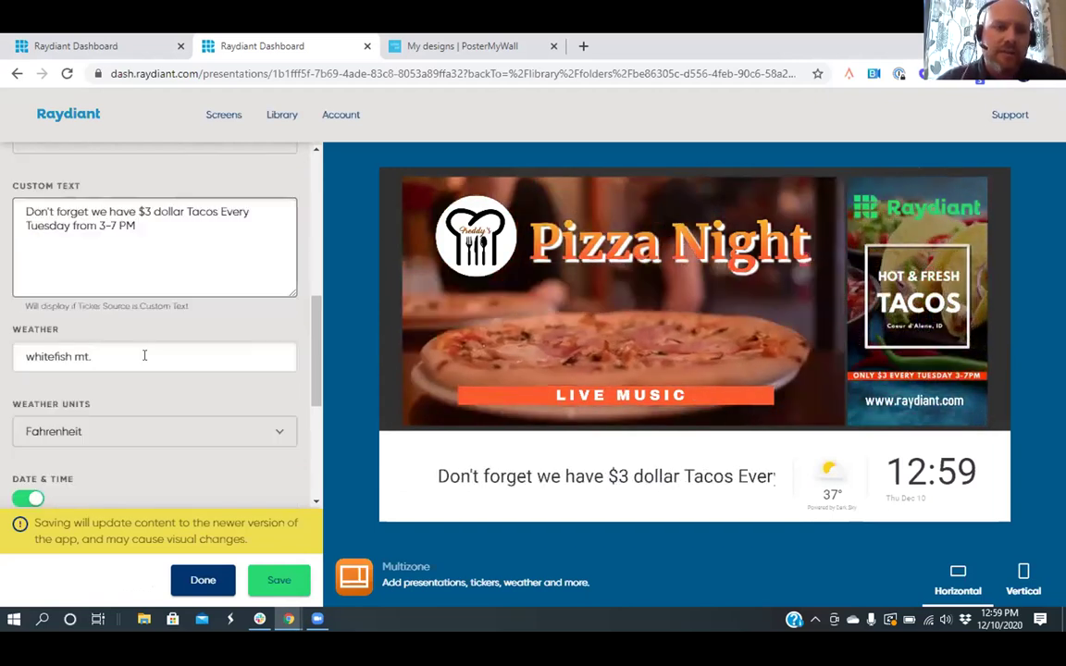
click(144, 355)
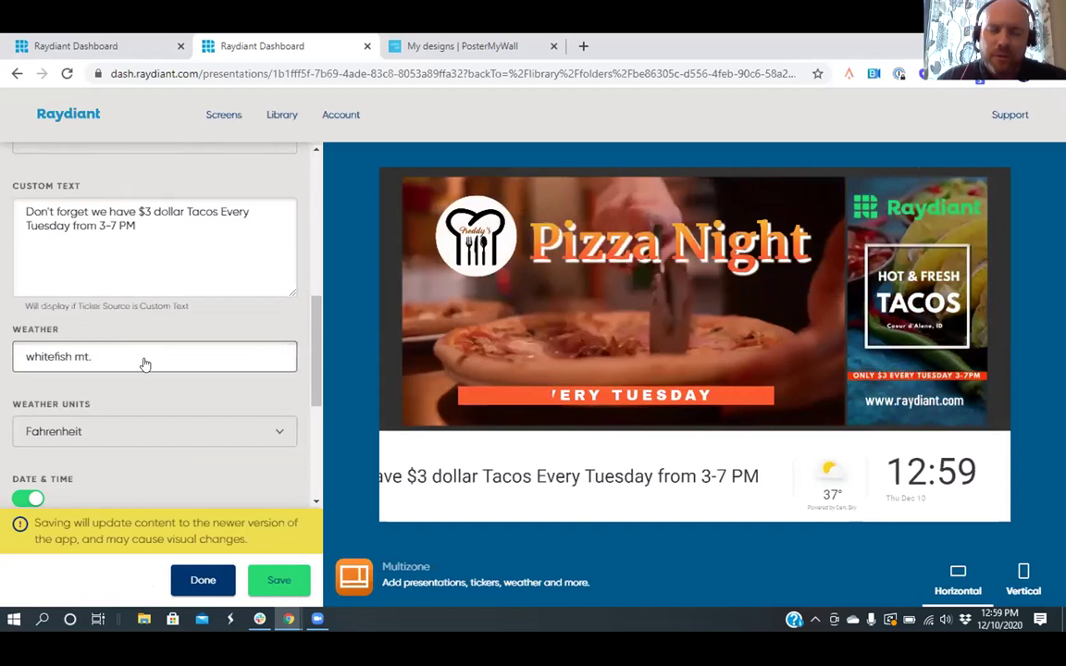
scroll(40, 347, down, 1)
scroll(40, 347, down, 1)
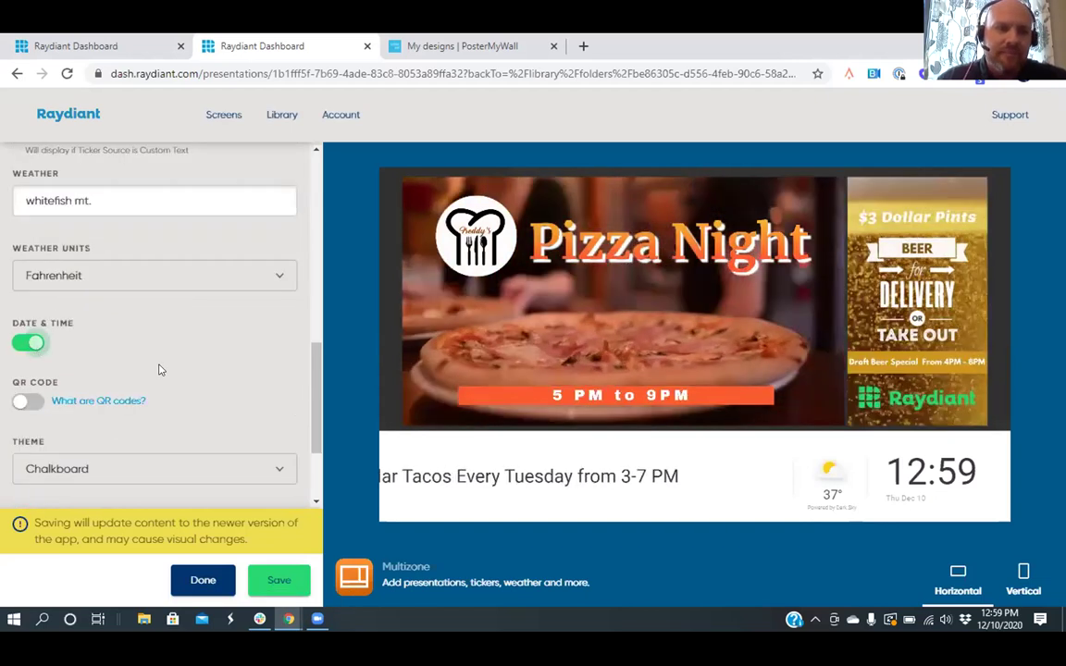
scroll(166, 389, down, 1)
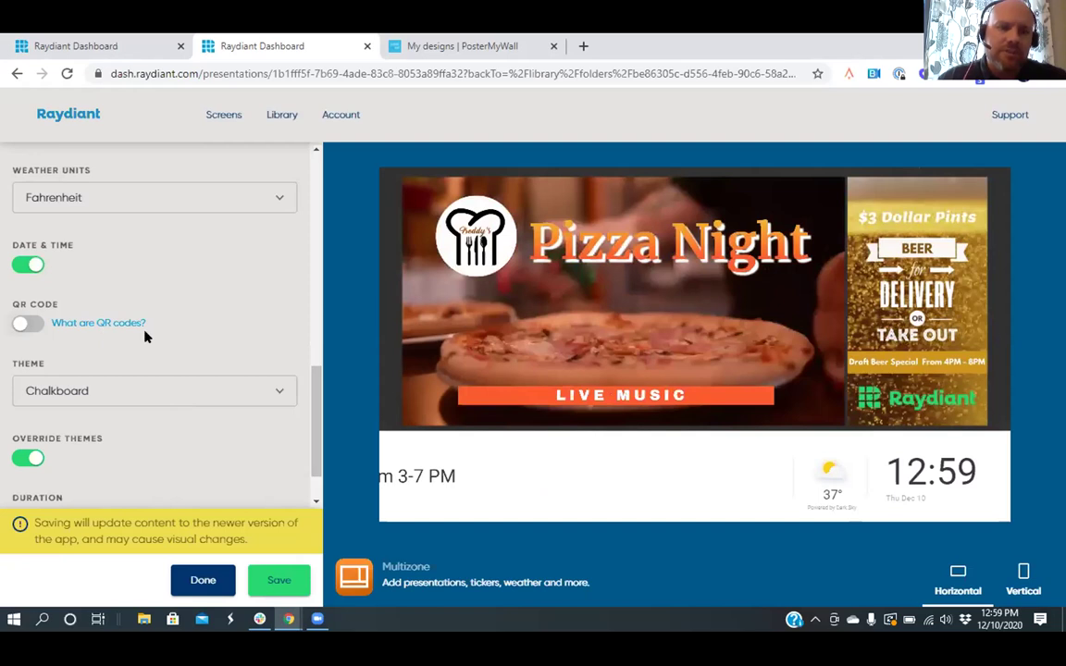
click(144, 335)
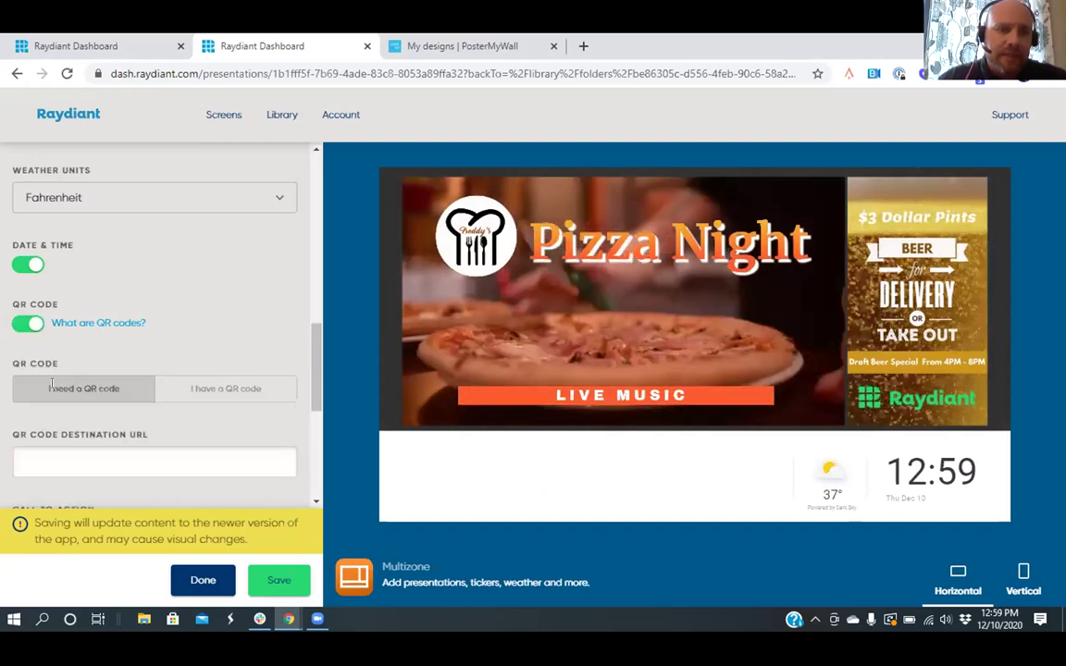
scroll(46, 344, down, 1)
click(50, 384)
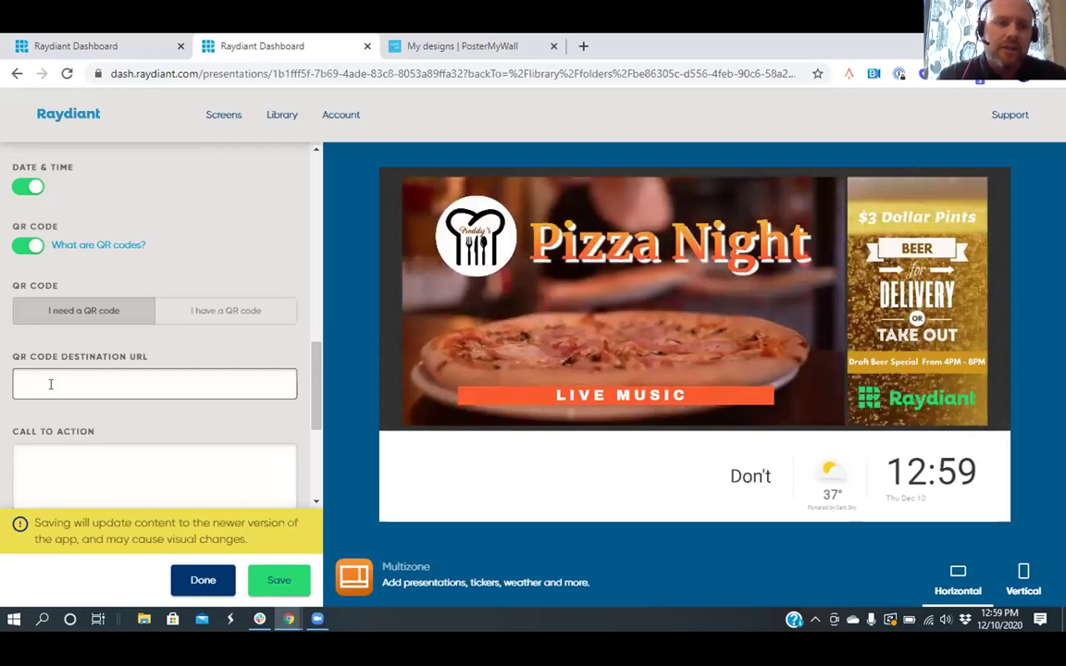
text(www.ra)
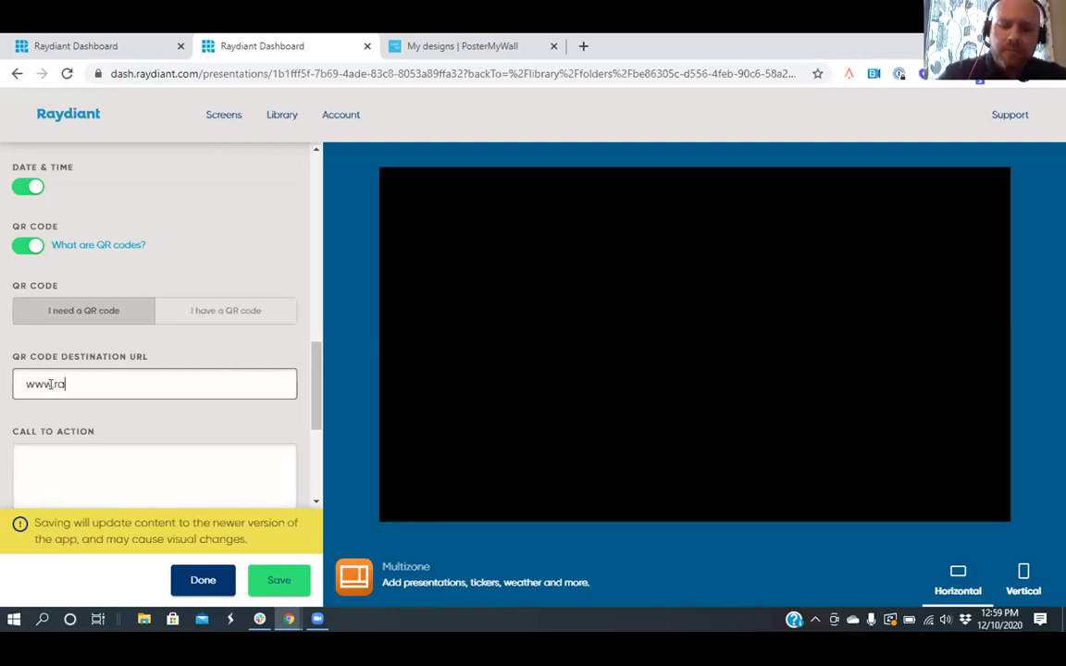
text(ydiant.c)
key(BackSpace)
text(com)
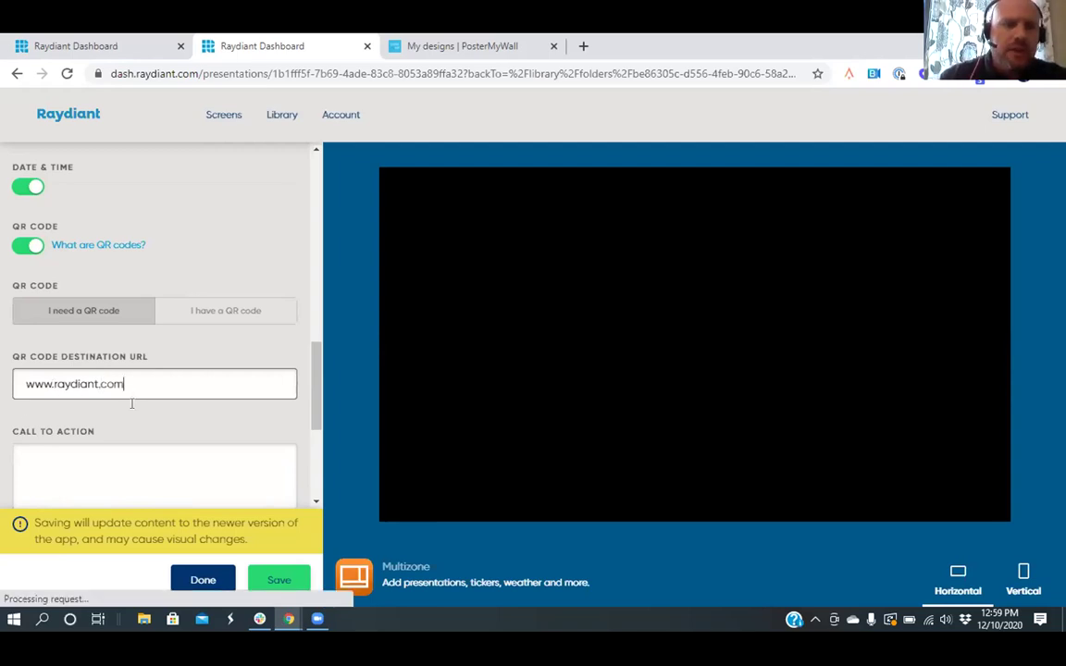
Step: Set the QR code's call to action to "scan here for menu" and apply it to the preview
key(Tab)
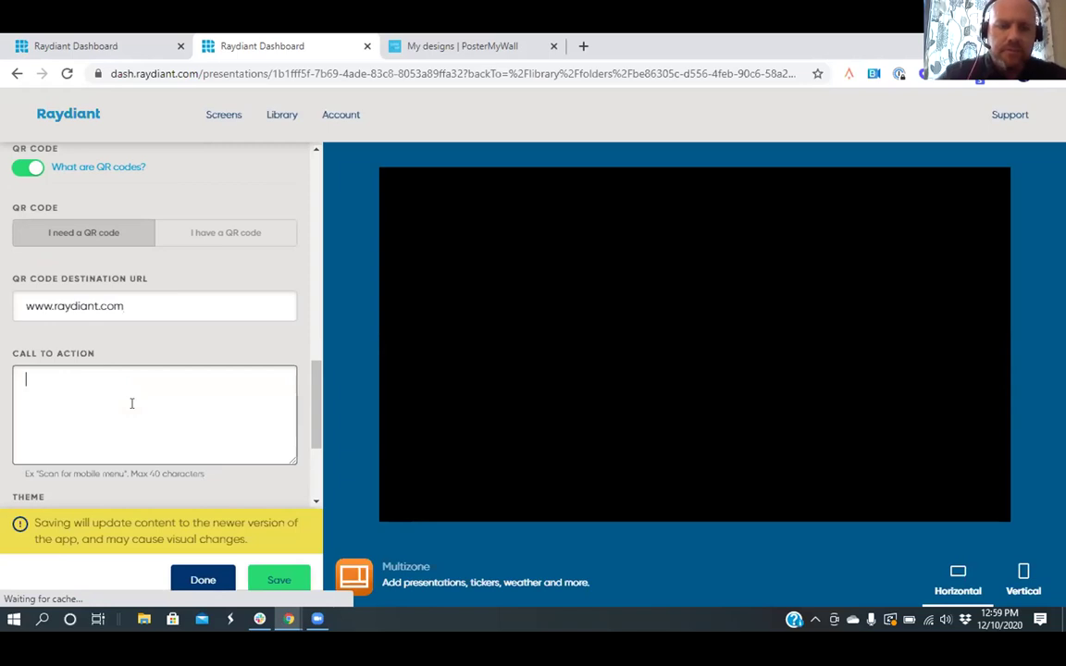
text(scan)
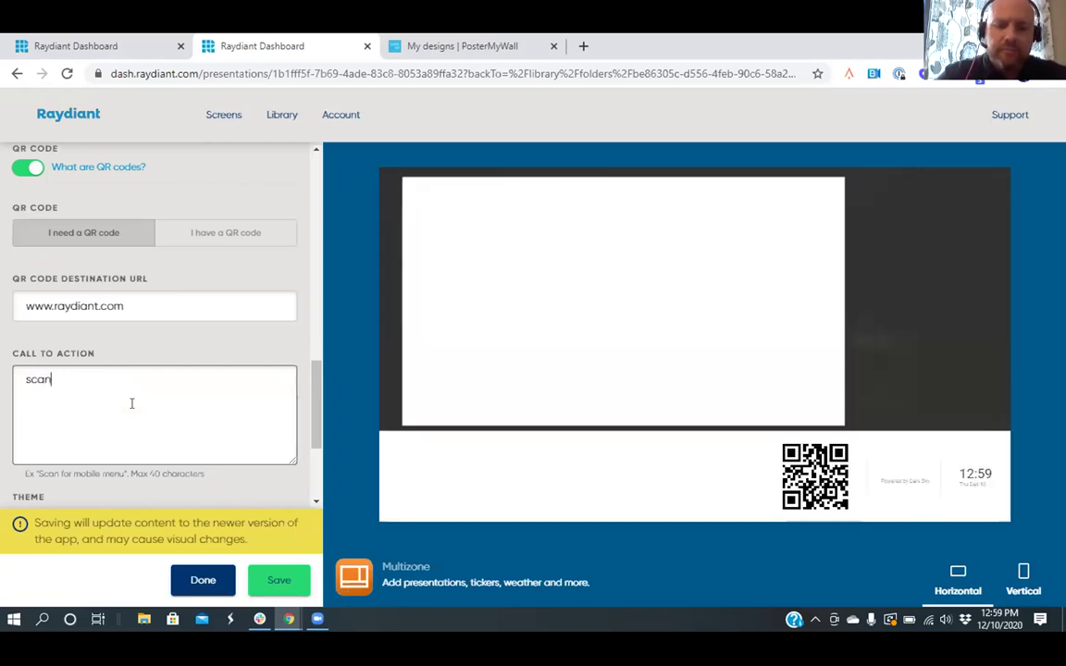
text( here)
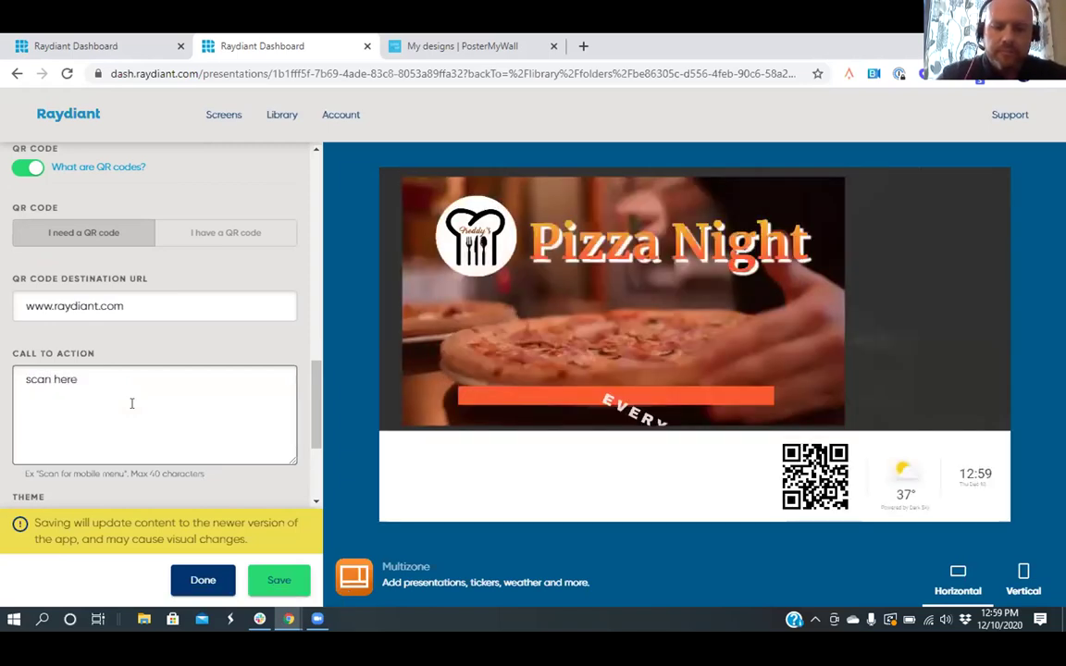
text( for menu)
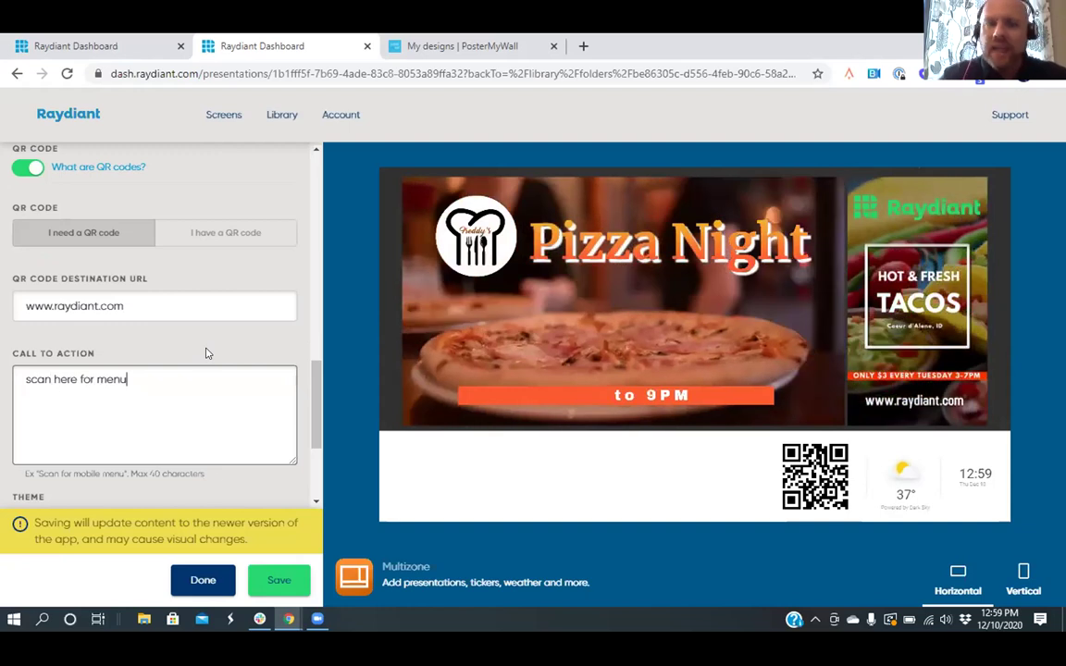
click(214, 480)
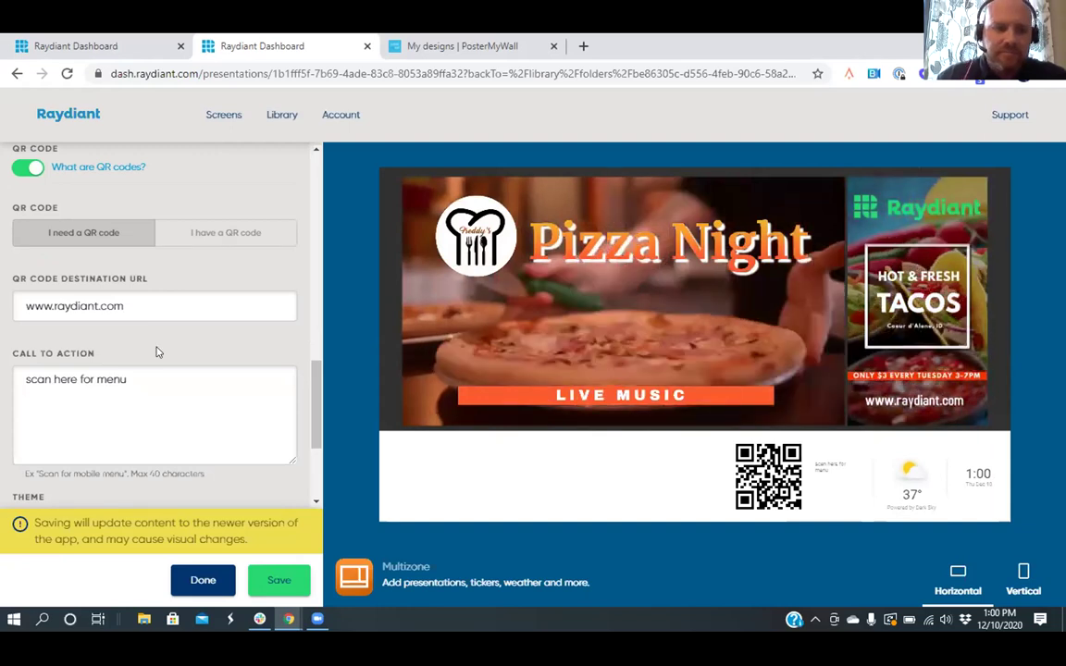
Step: Review the multizone presentation's theme and duration settings, then return to the screens list without saving
scroll(157, 352, down, 1)
scroll(111, 356, down, 1)
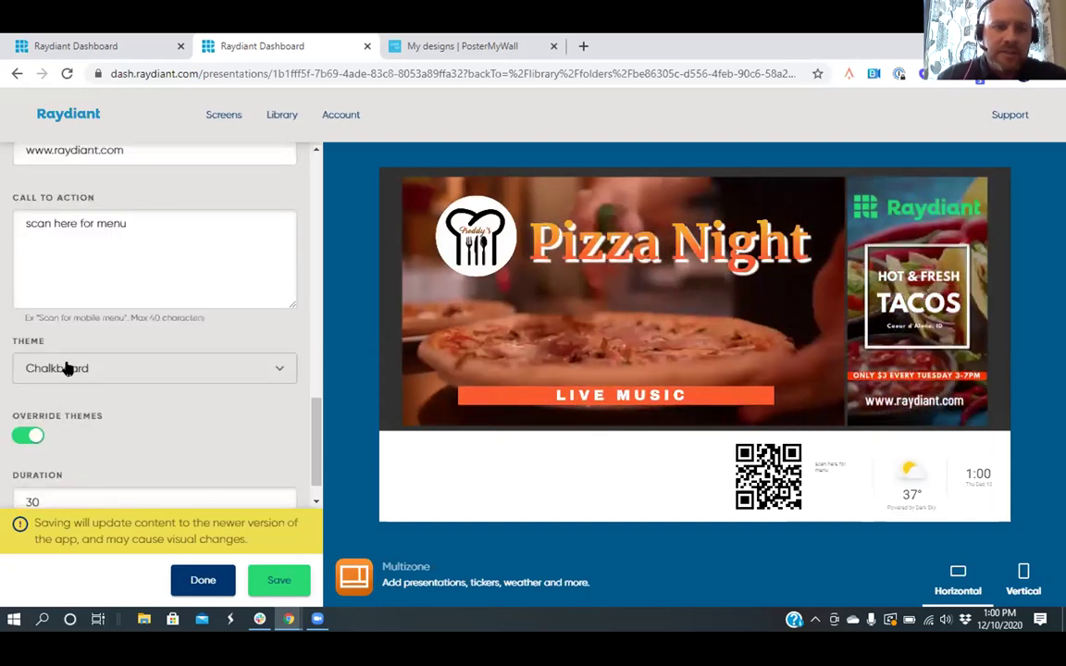
scroll(65, 333, down, 1)
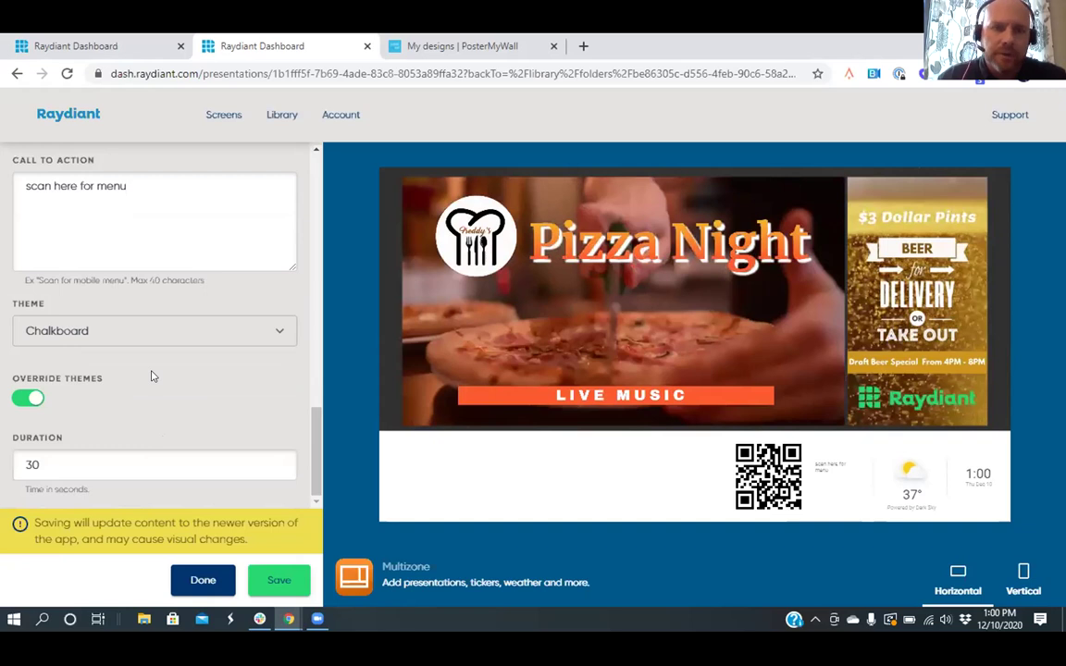
scroll(153, 377, up, 5)
scroll(153, 376, up, 3)
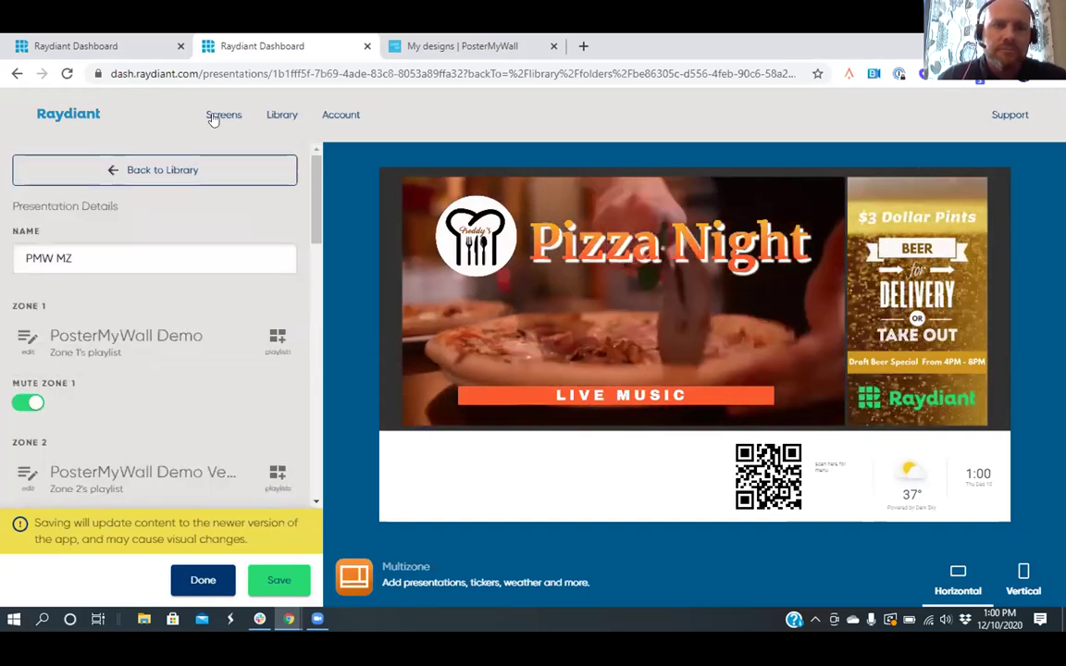
click(218, 114)
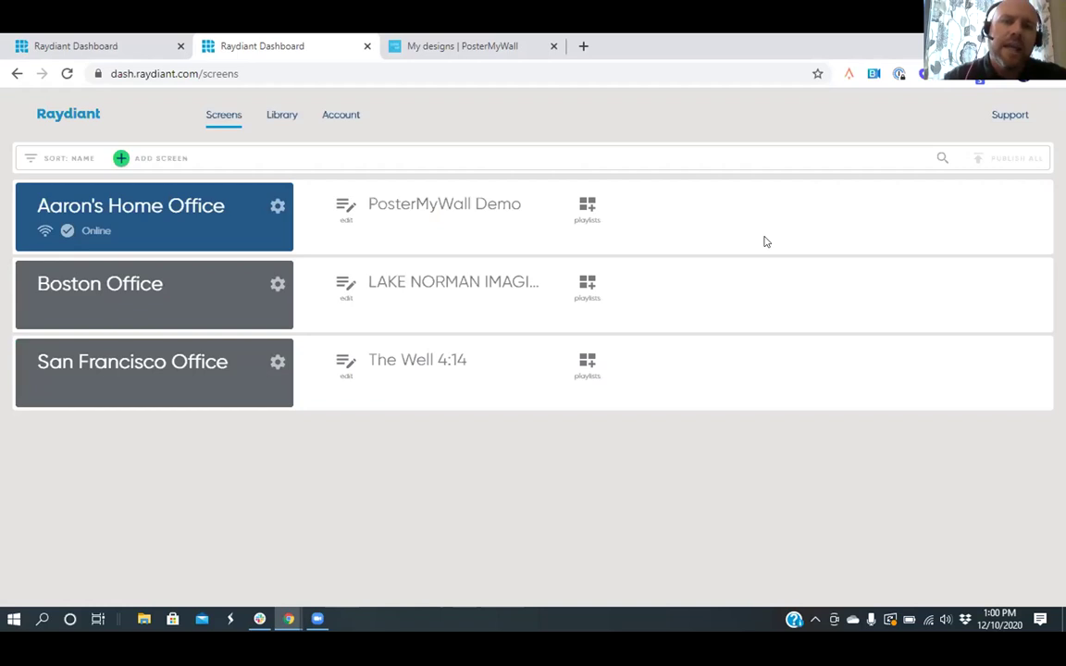
Step: Add the Pizza Night video from the PosterMyWall Demo folder to the PosterMyWall Demo playlist's scheduled content
click(480, 211)
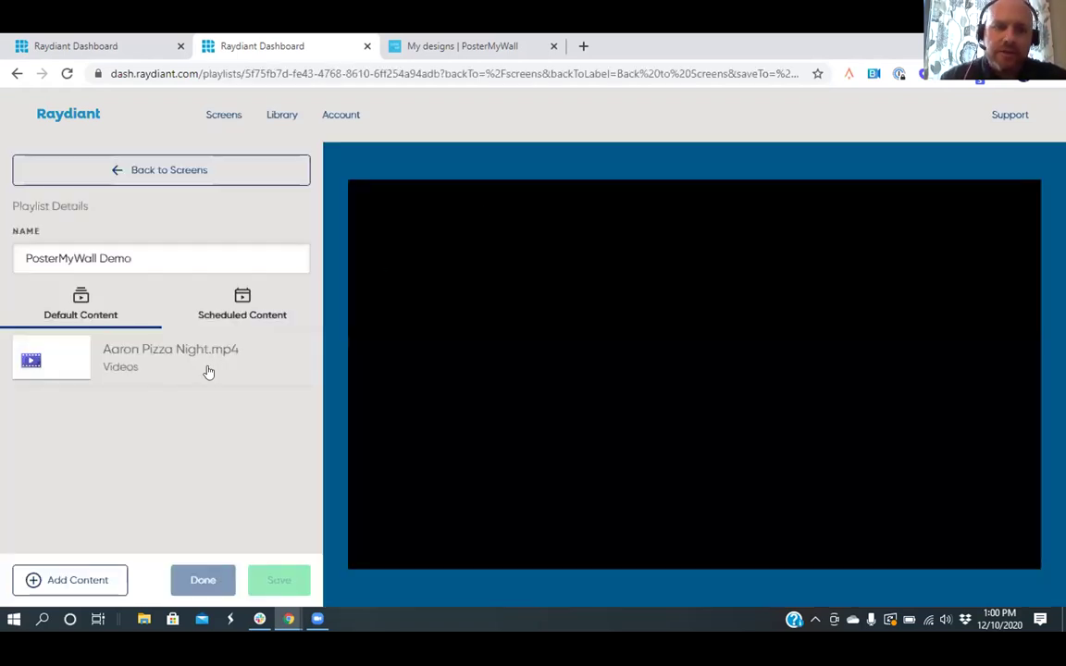
click(242, 308)
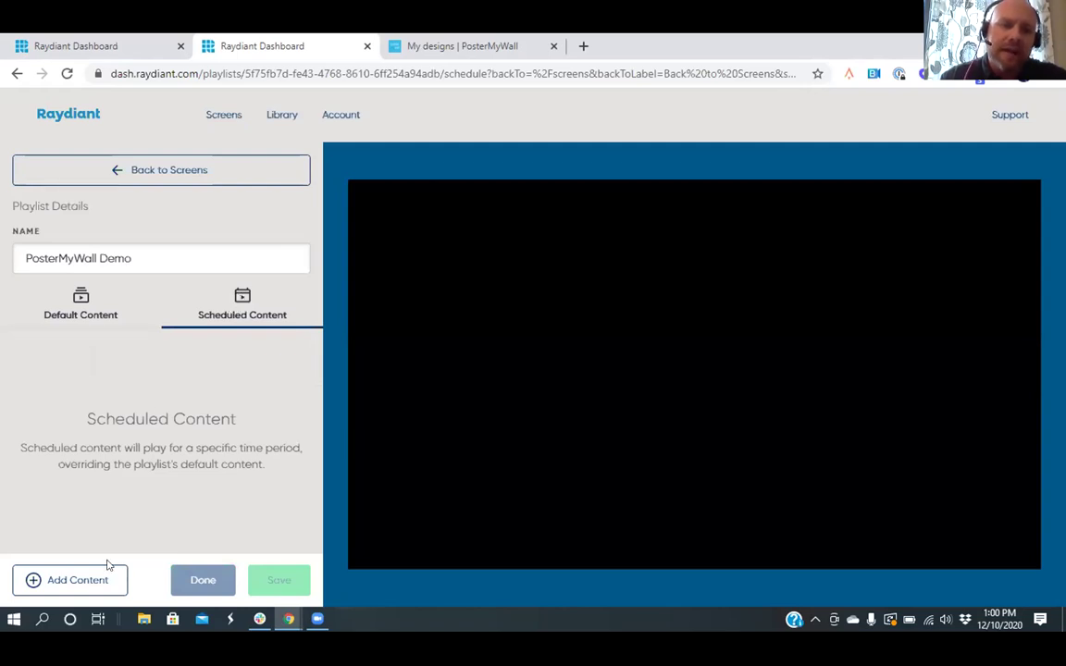
click(80, 579)
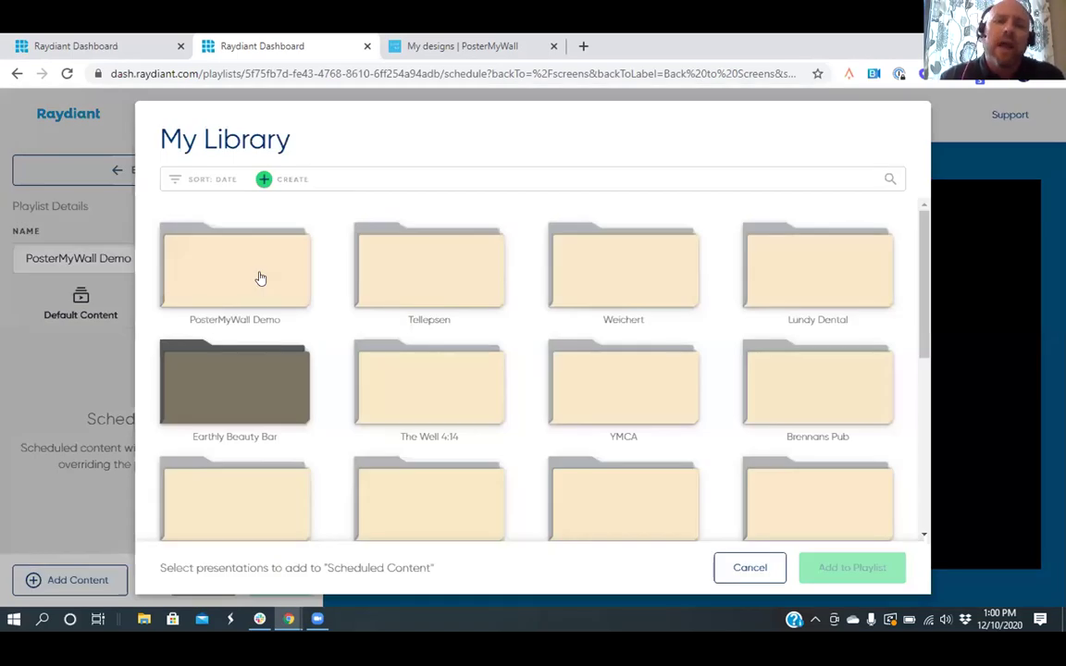
click(260, 279)
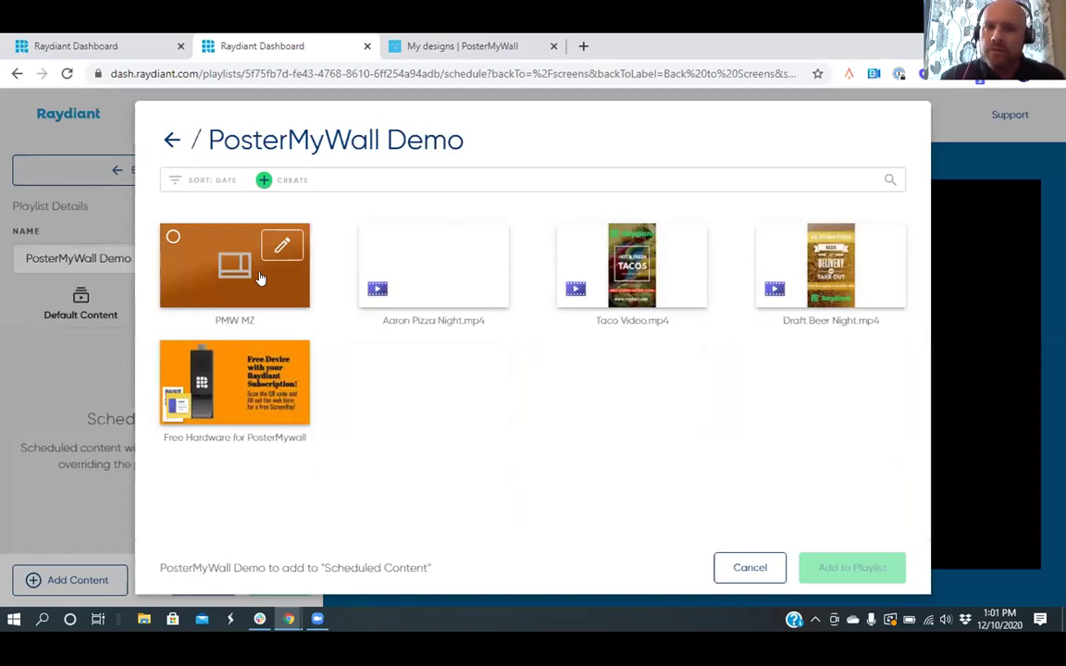
click(457, 301)
click(851, 567)
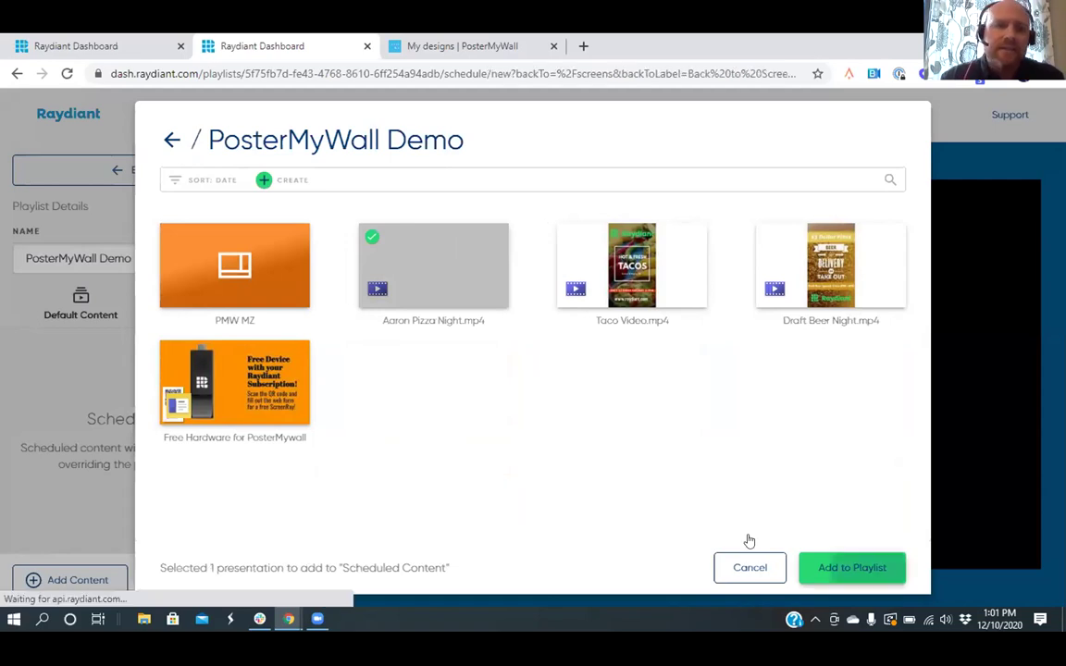
Step: Set the scheduled Pizza Night content to start at 03:00 PM and end at 09:00 PM
scroll(69, 398, down, 3)
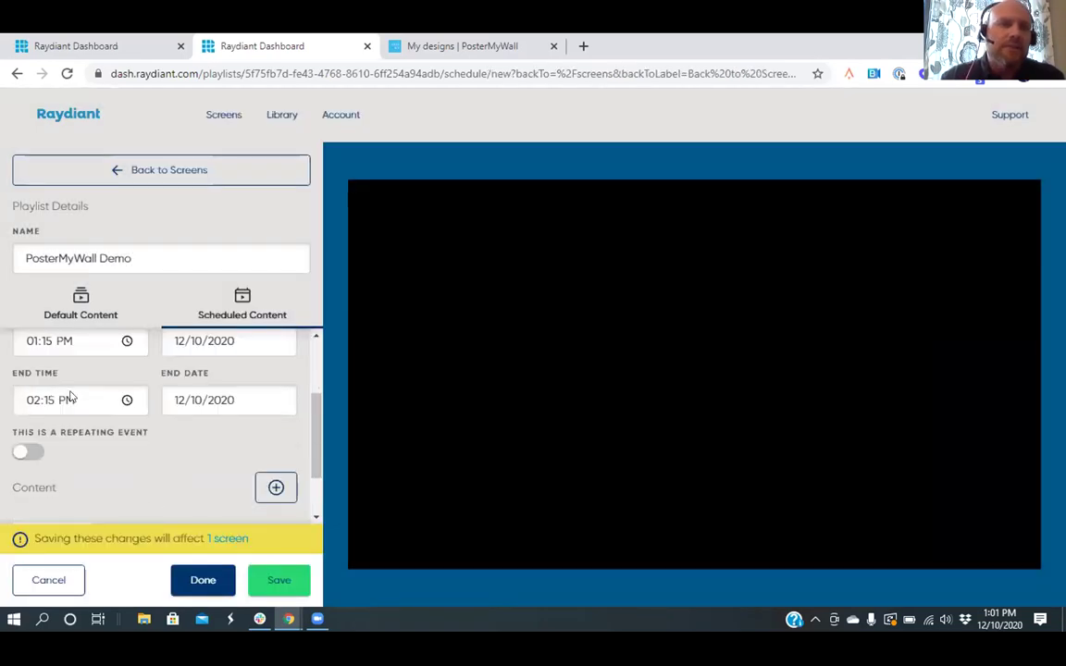
scroll(31, 381, up, 1)
click(31, 381)
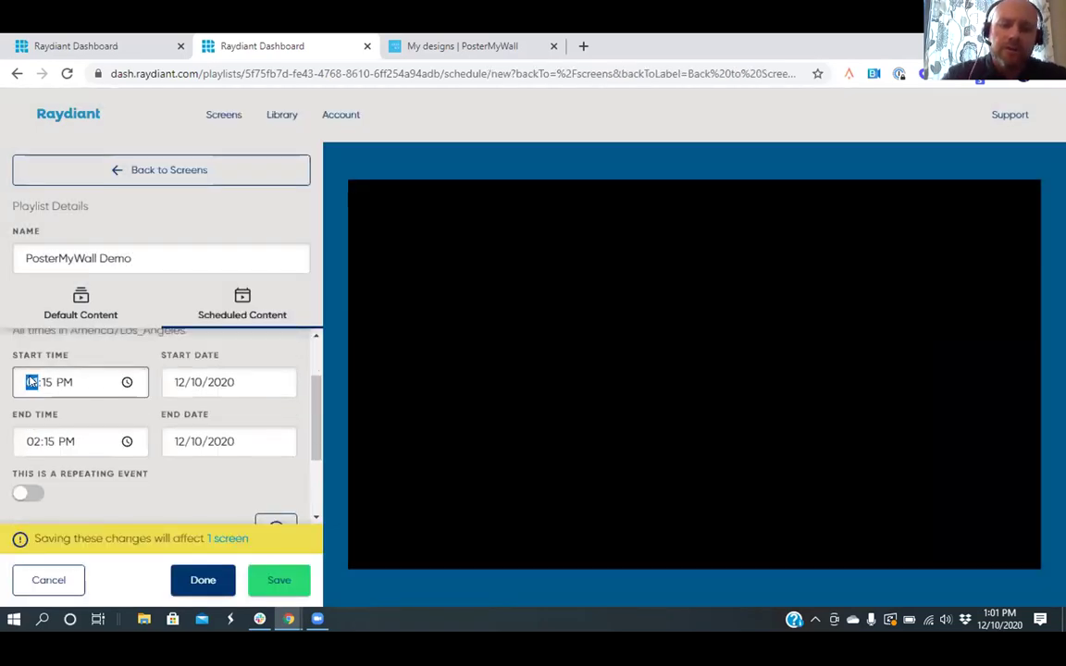
text(300)
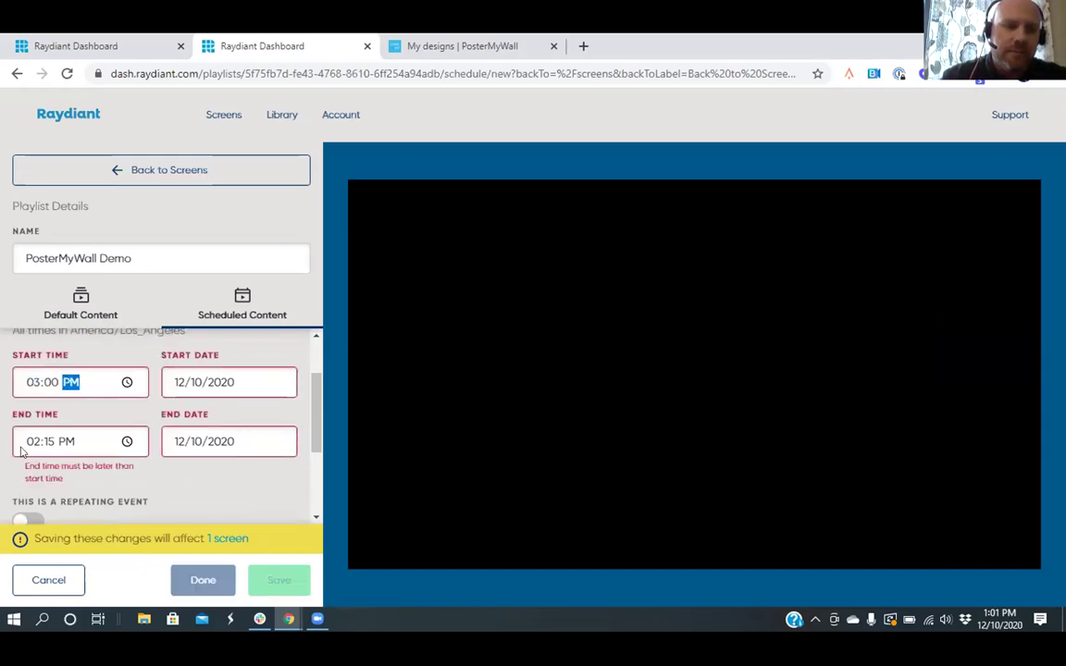
key(Tab)
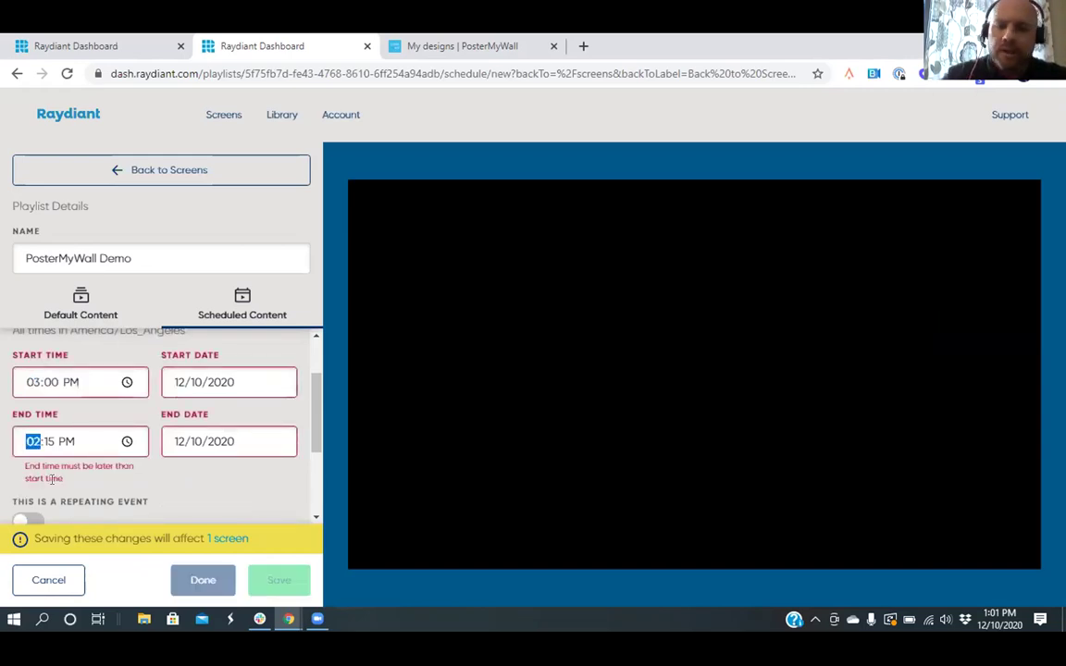
text(9:)
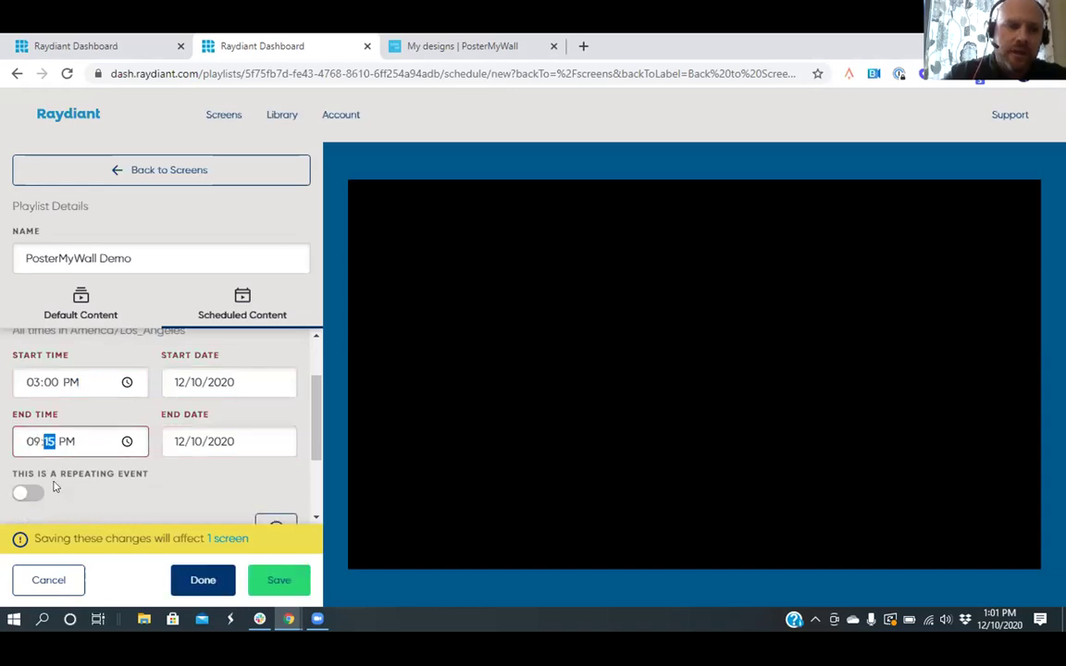
text(00)
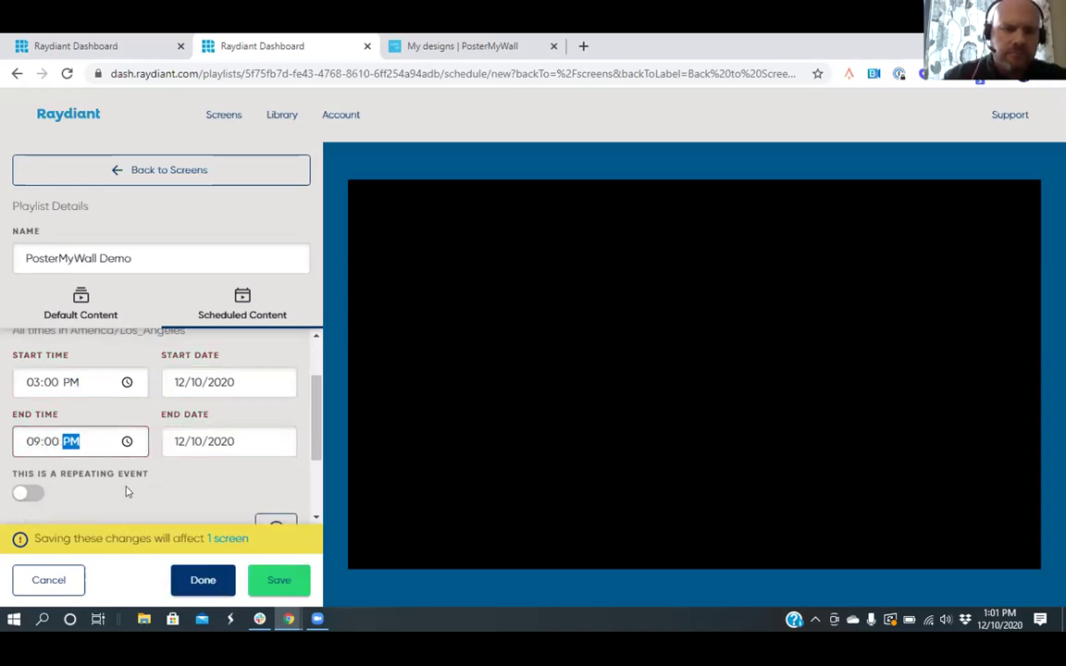
Step: Make the scheduled Pizza Night content a repeating event that recurs weekly on Tuesday
scroll(124, 471, down, 1)
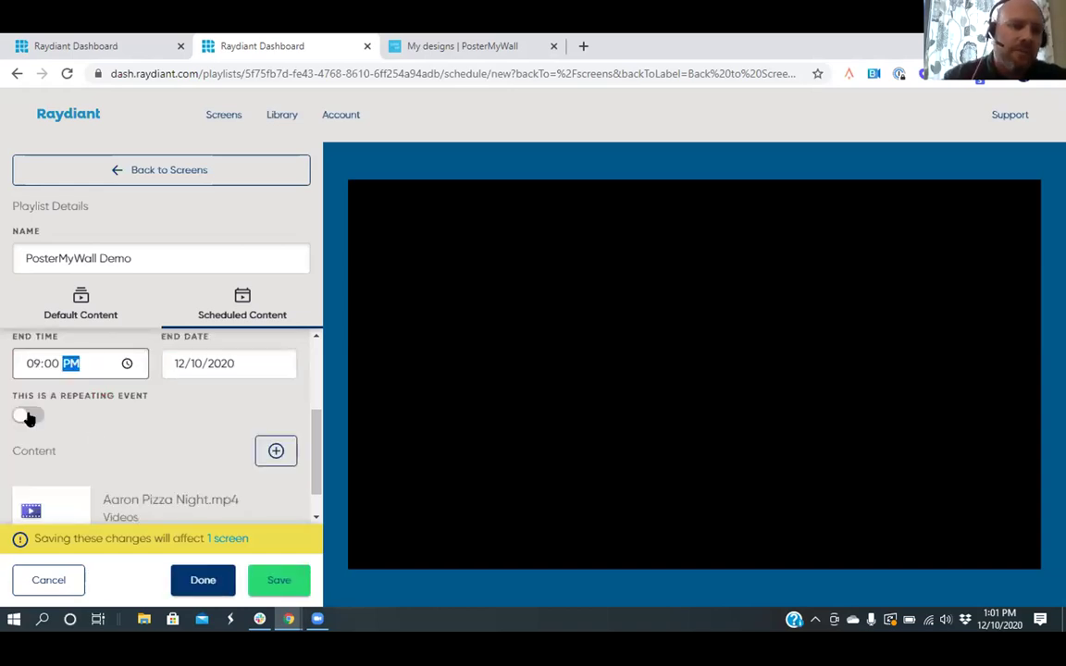
click(78, 417)
scroll(147, 415, down, 2)
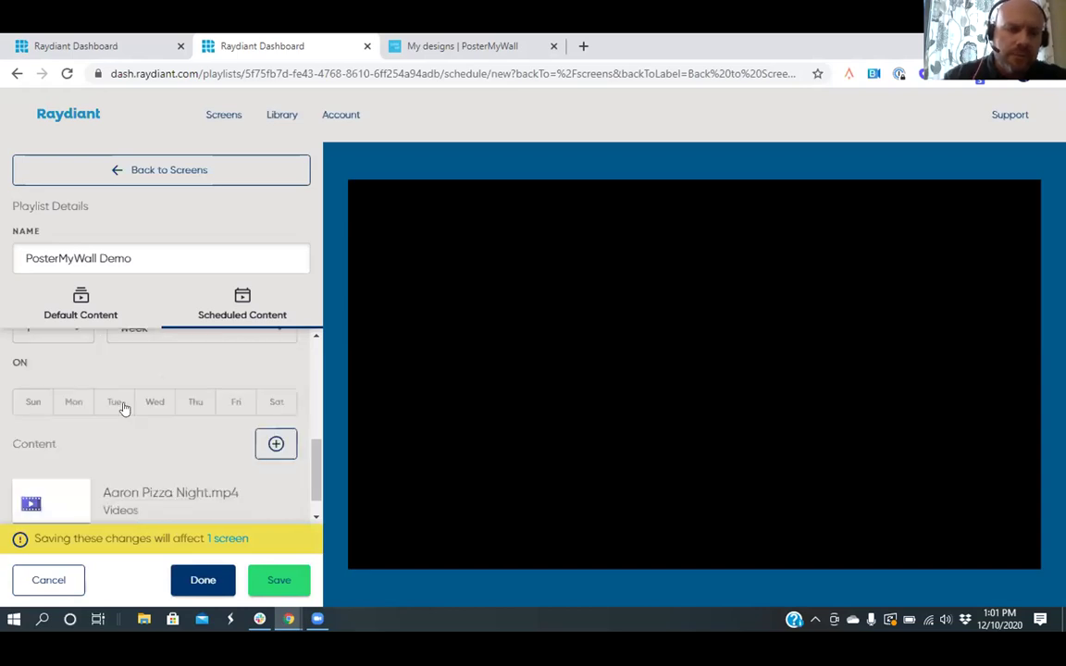
click(110, 412)
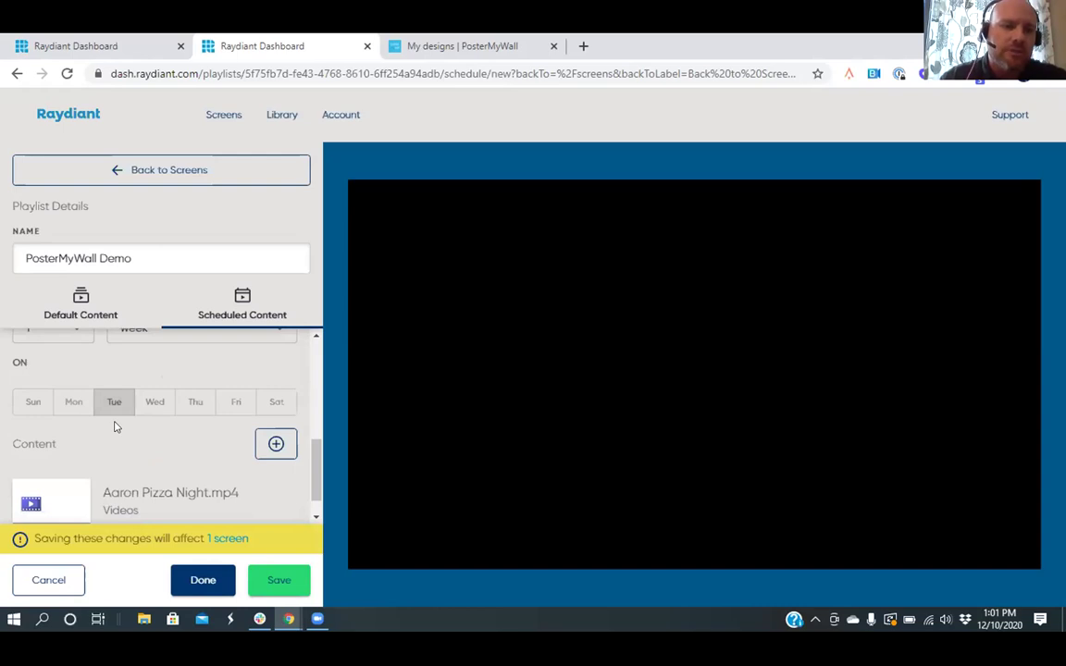
scroll(74, 477, down, 1)
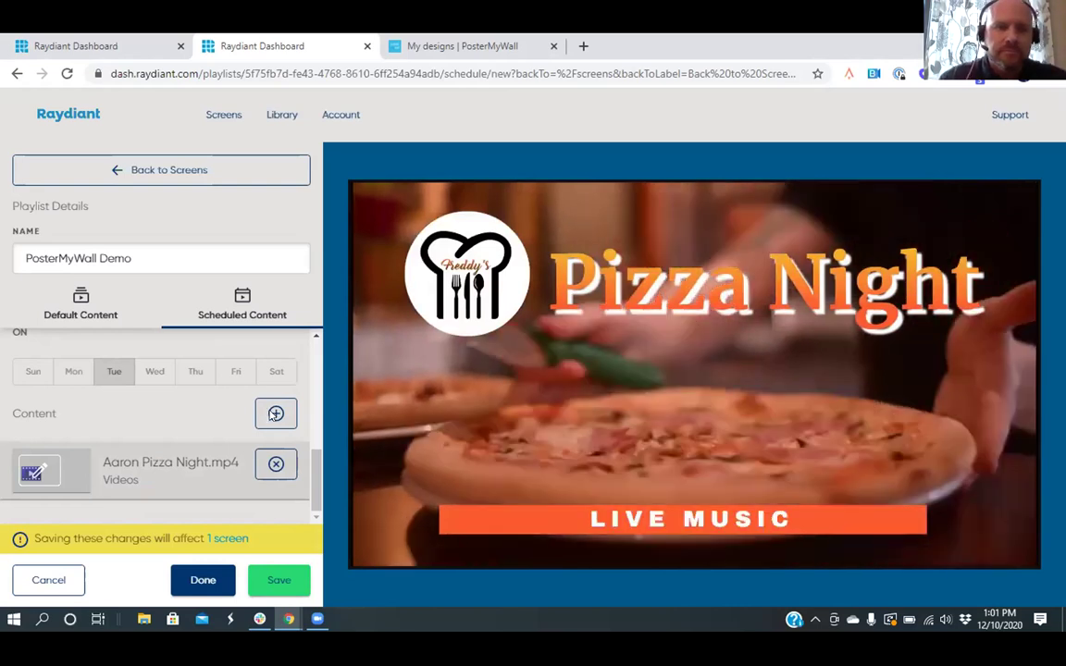
Step: Show the Closing slide design in PosterMyWall and dismiss its save reminder
click(288, 210)
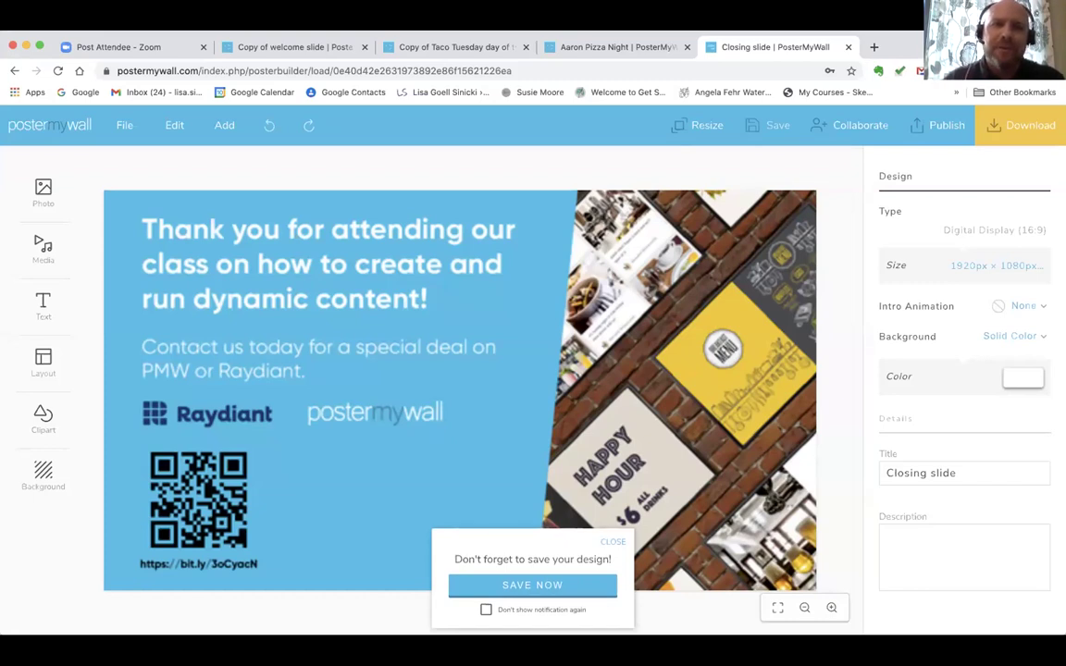
click(612, 543)
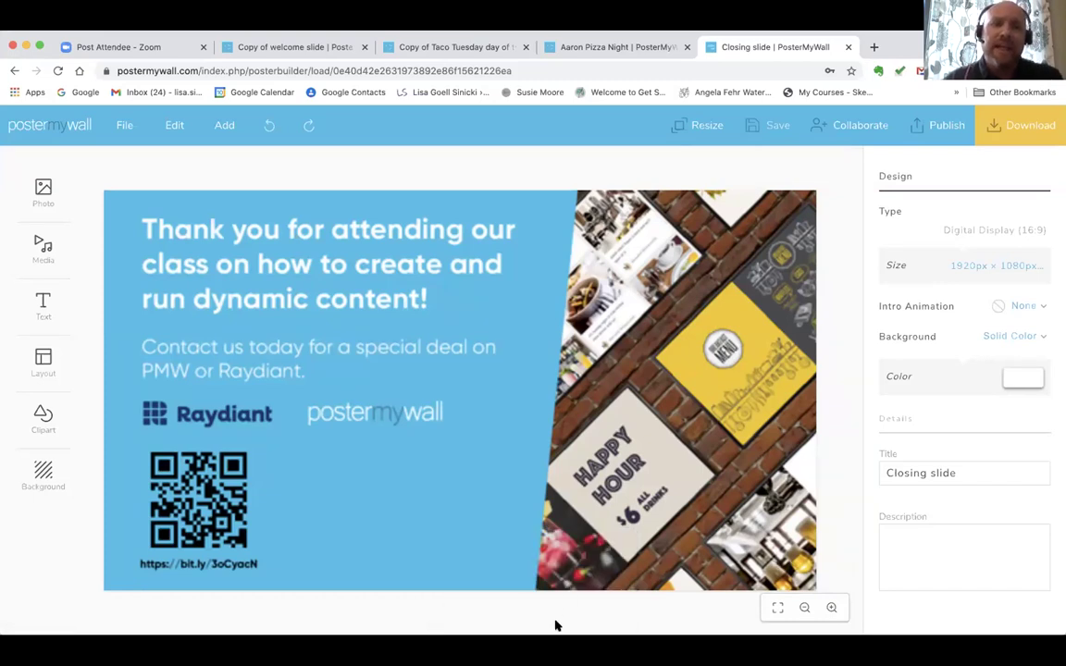